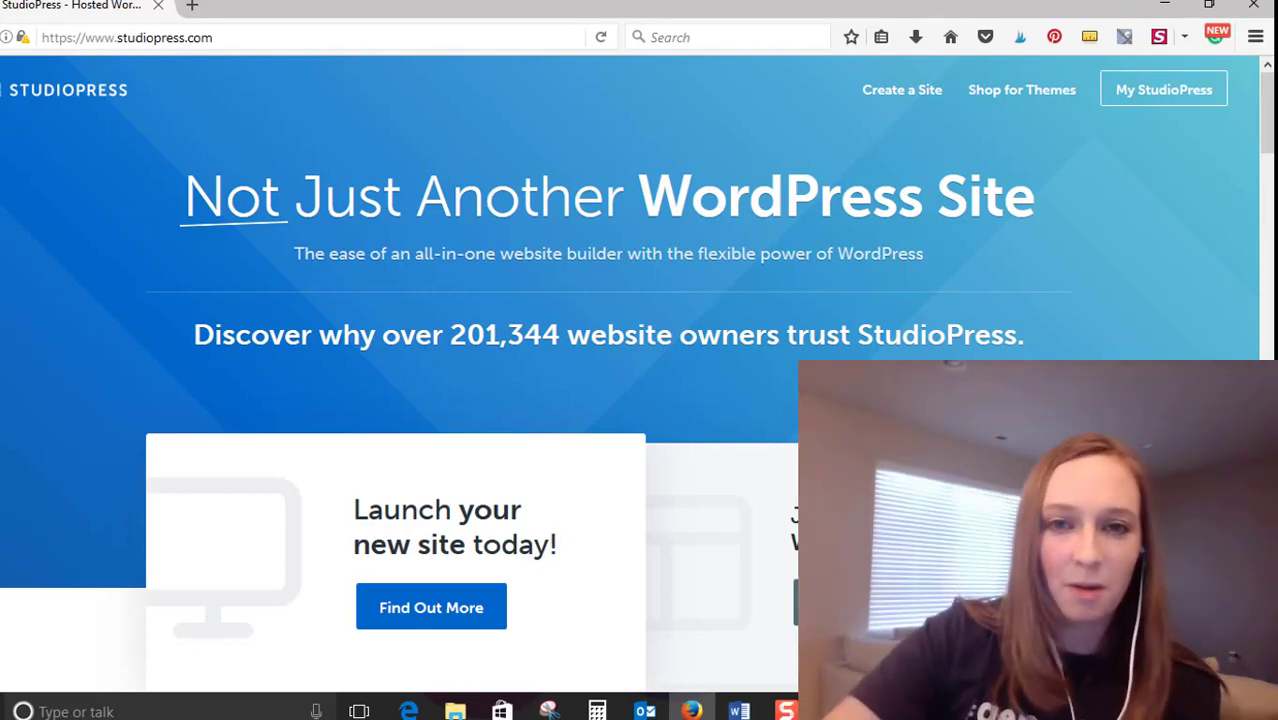
Look through the StudioPress home page, from the StudioPress Sites introduction through the feature sections to the plan offer
{"action": "scroll", "coordinate": [640, 380], "scroll_direction": "down", "scroll_amount": 3}
{"action": "scroll", "coordinate": [640, 380], "scroll_direction": "up", "scroll_amount": 3}
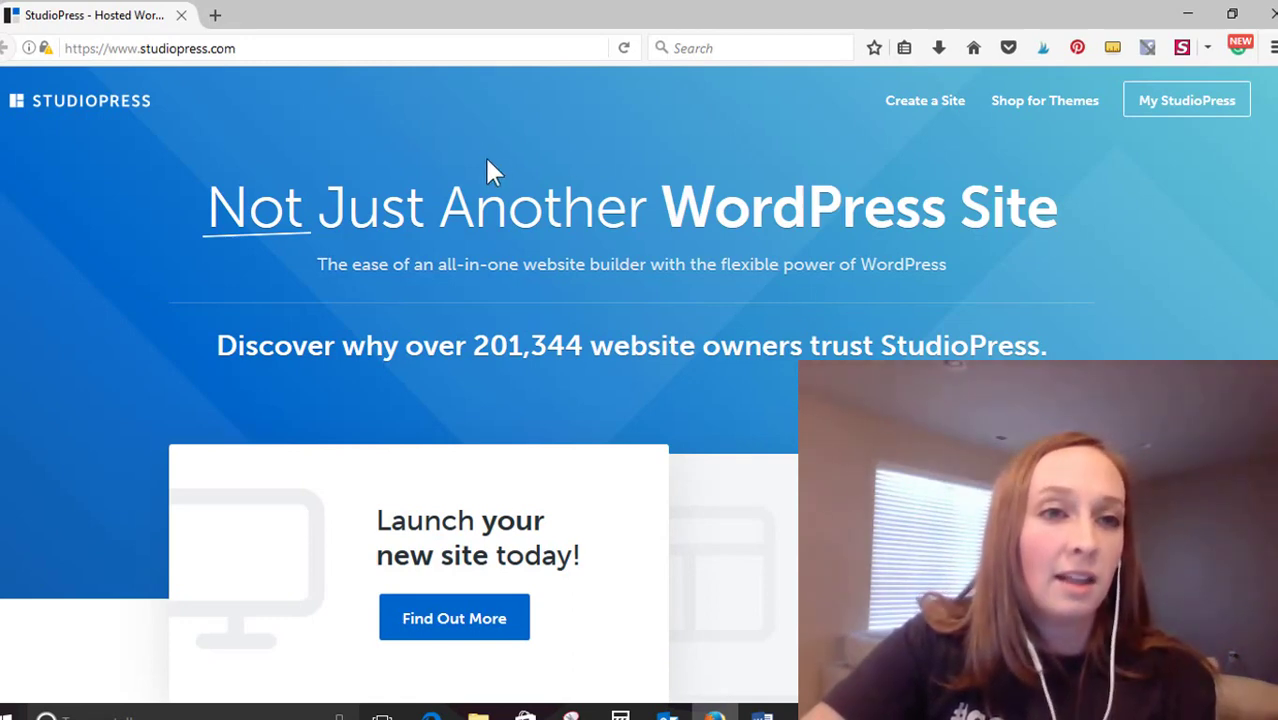
{"action": "scroll", "coordinate": [505, 178], "scroll_direction": "down", "scroll_amount": 2}
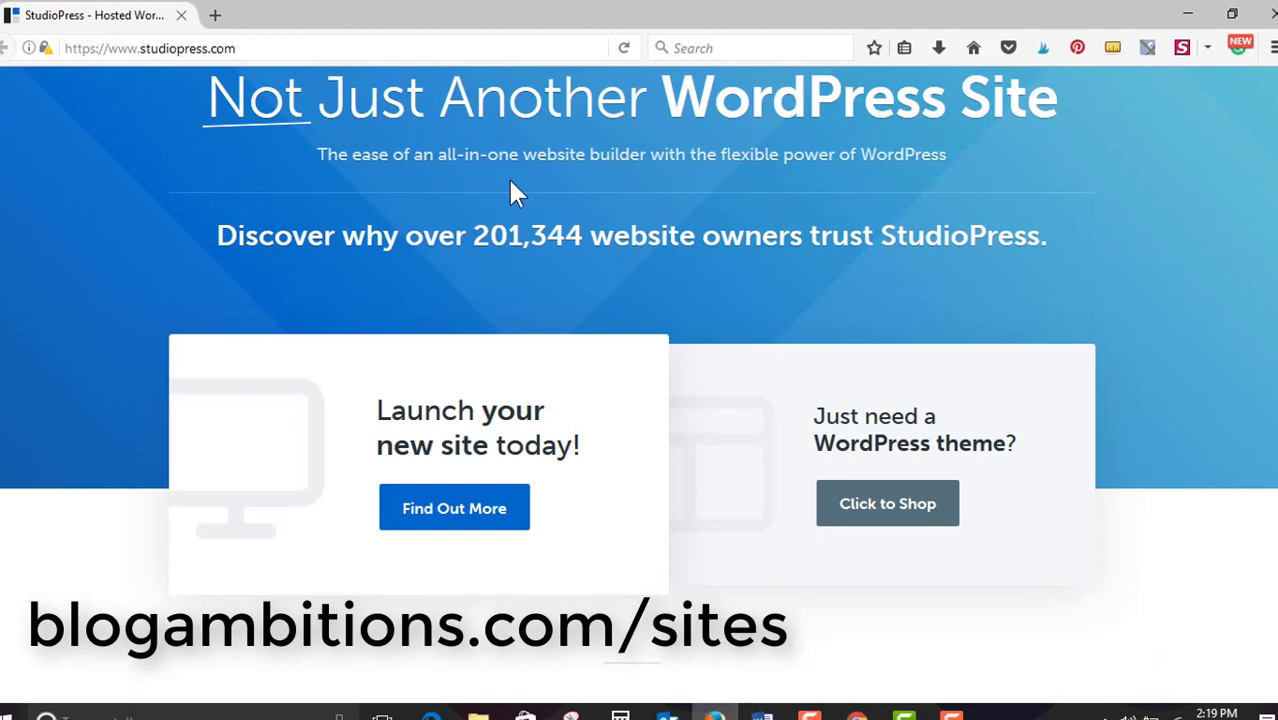
{"action": "scroll", "coordinate": [510, 190], "scroll_direction": "up", "scroll_amount": 2}
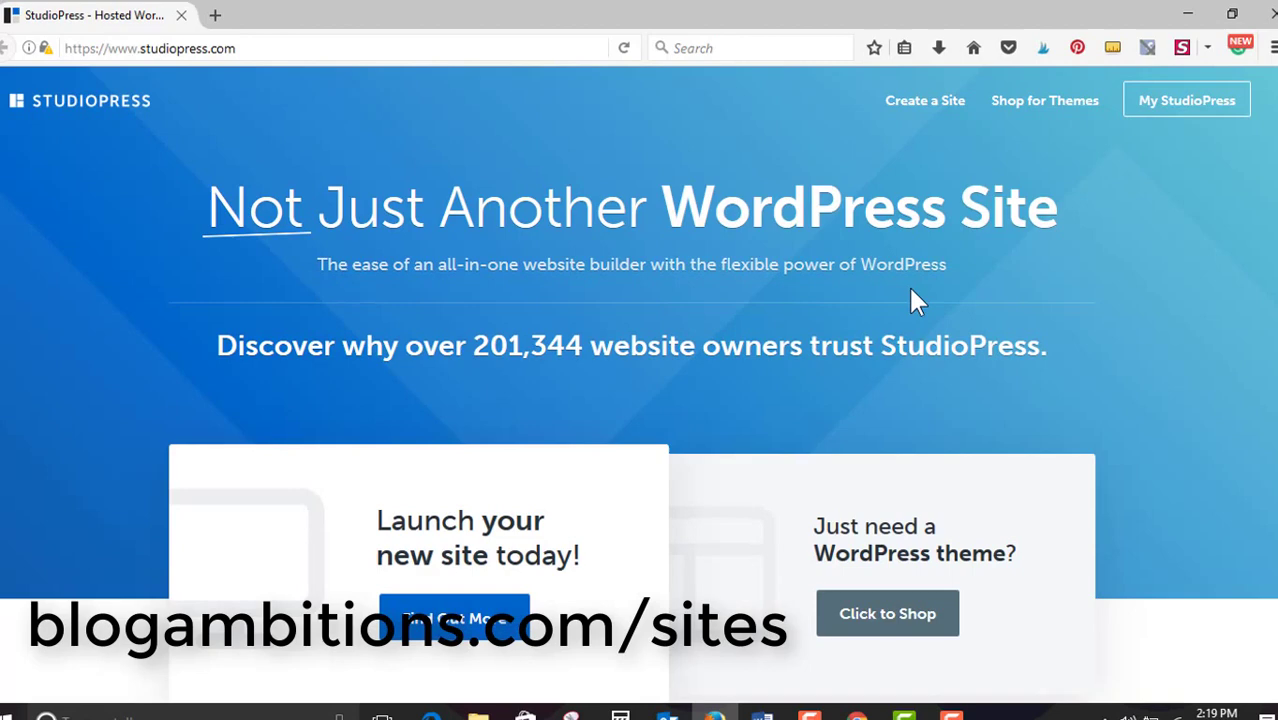
{"action": "scroll", "coordinate": [913, 298], "scroll_direction": "down", "scroll_amount": 6}
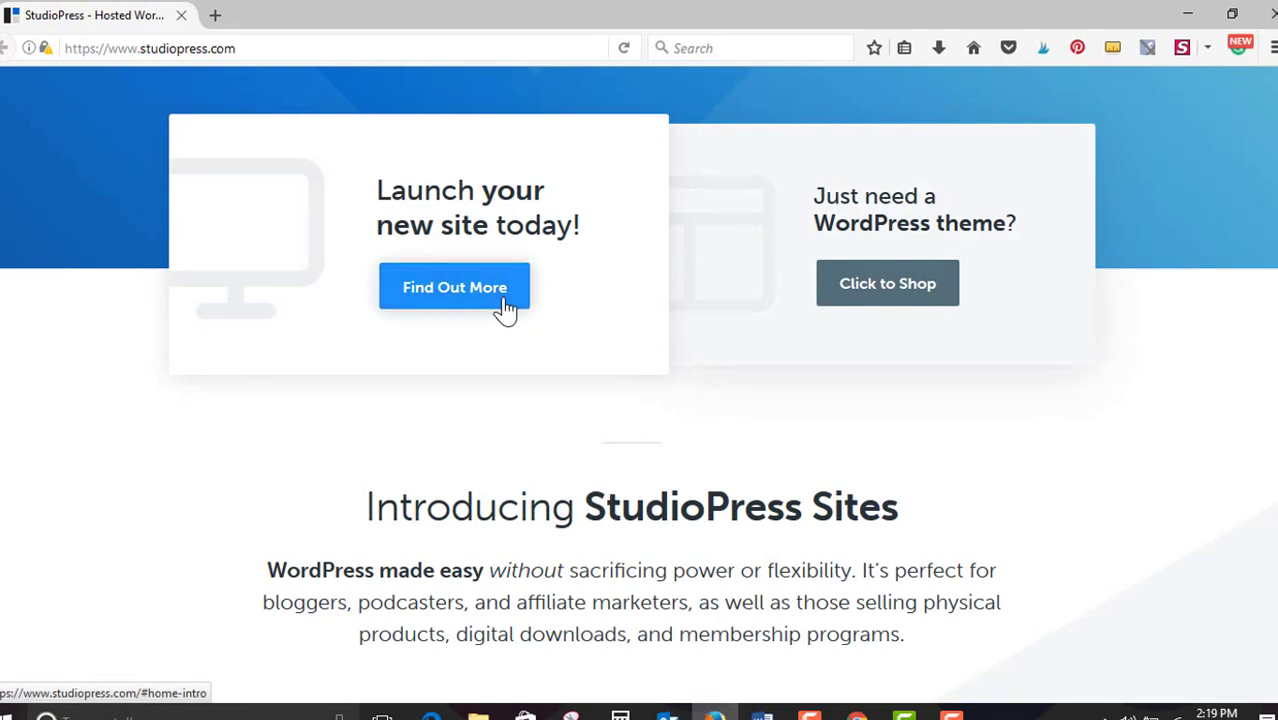
{"action": "scroll", "coordinate": [505, 308], "scroll_direction": "down", "scroll_amount": 5}
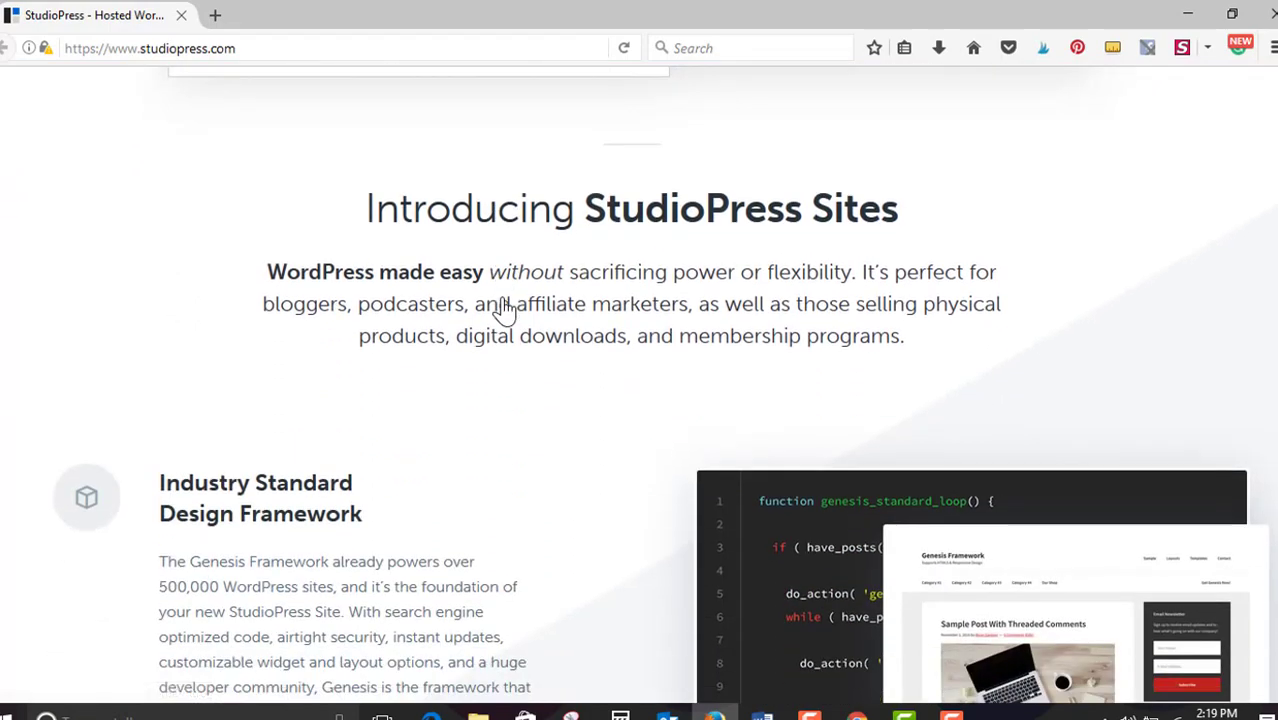
{"action": "scroll", "coordinate": [505, 308], "scroll_direction": "down", "scroll_amount": 15}
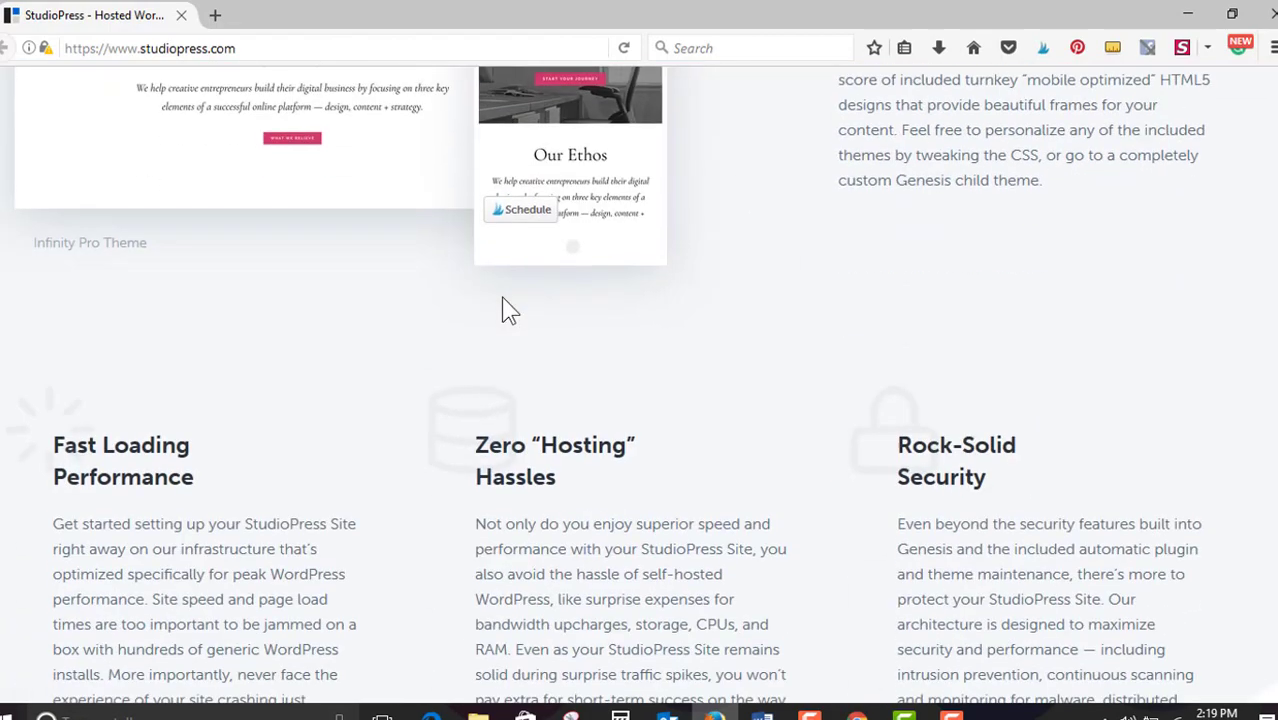
{"action": "scroll", "coordinate": [504, 297], "scroll_direction": "down", "scroll_amount": 7}
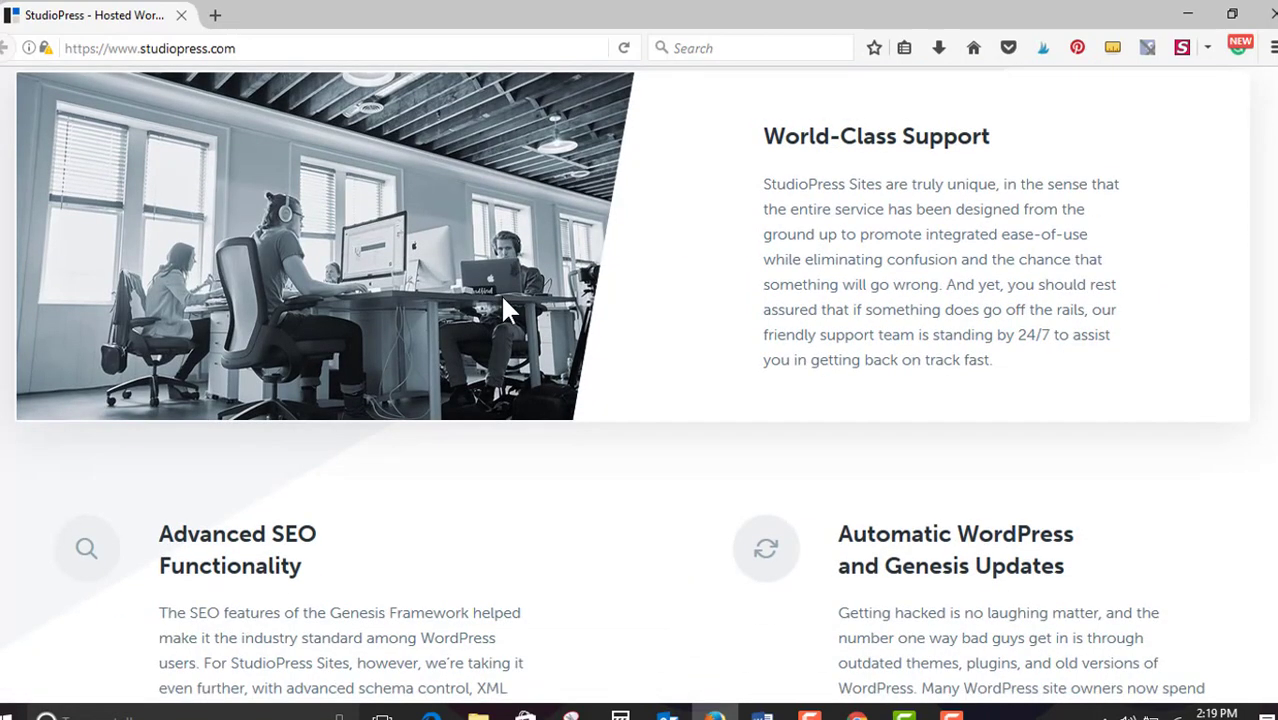
{"action": "scroll", "coordinate": [508, 310], "scroll_direction": "down", "scroll_amount": 15}
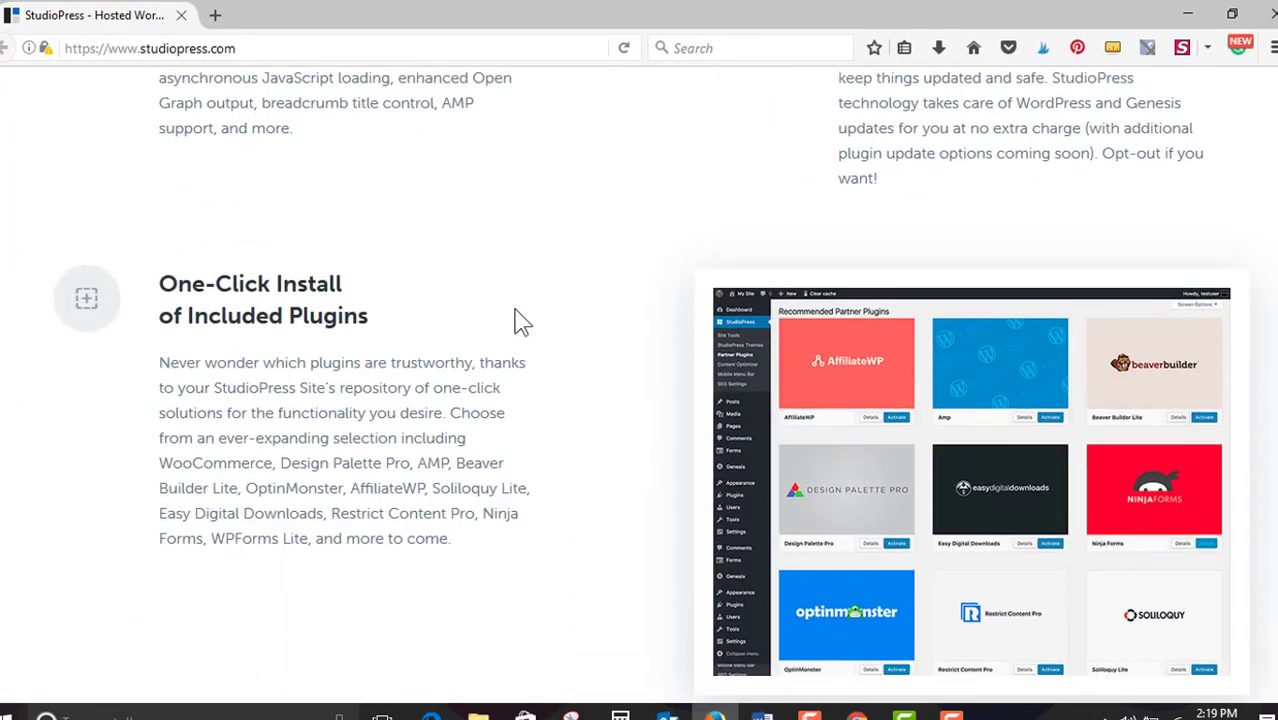
{"action": "scroll", "coordinate": [533, 327], "scroll_direction": "down", "scroll_amount": 5}
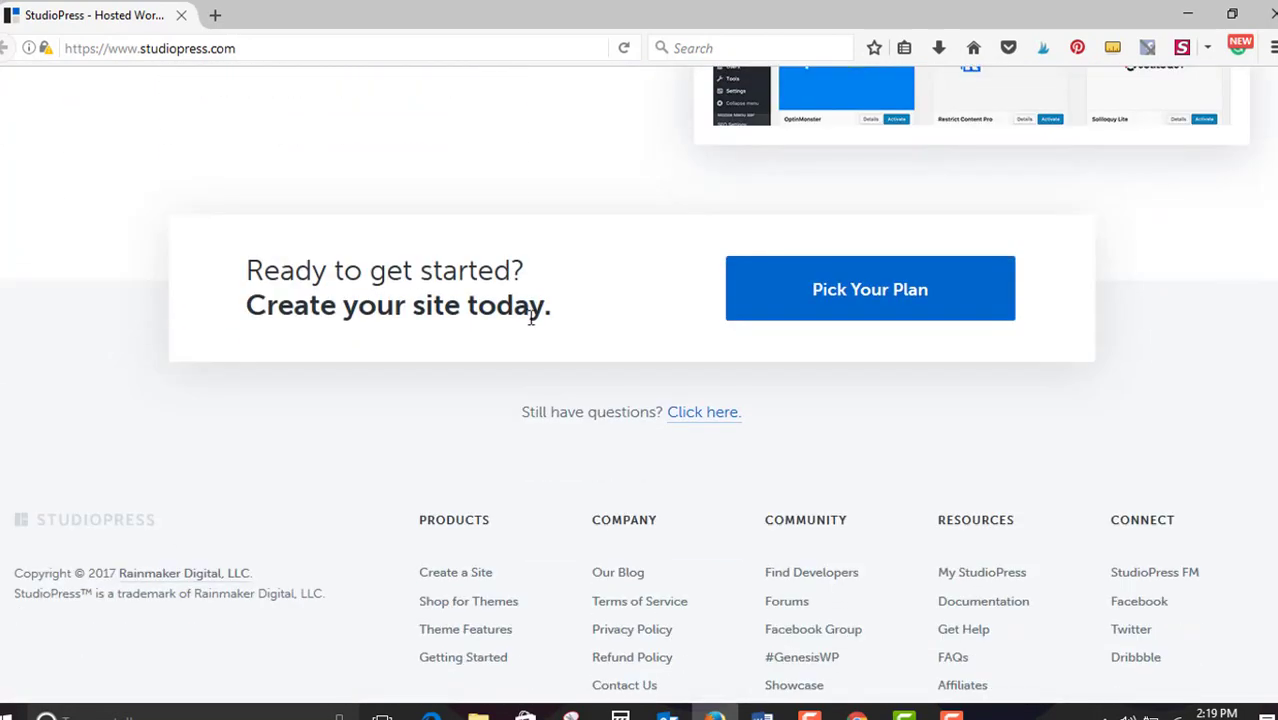
Open the StudioPress Sites plans and choose to buy the Content plan with annual billing
{"action": "left_click", "coordinate": [829, 311]}
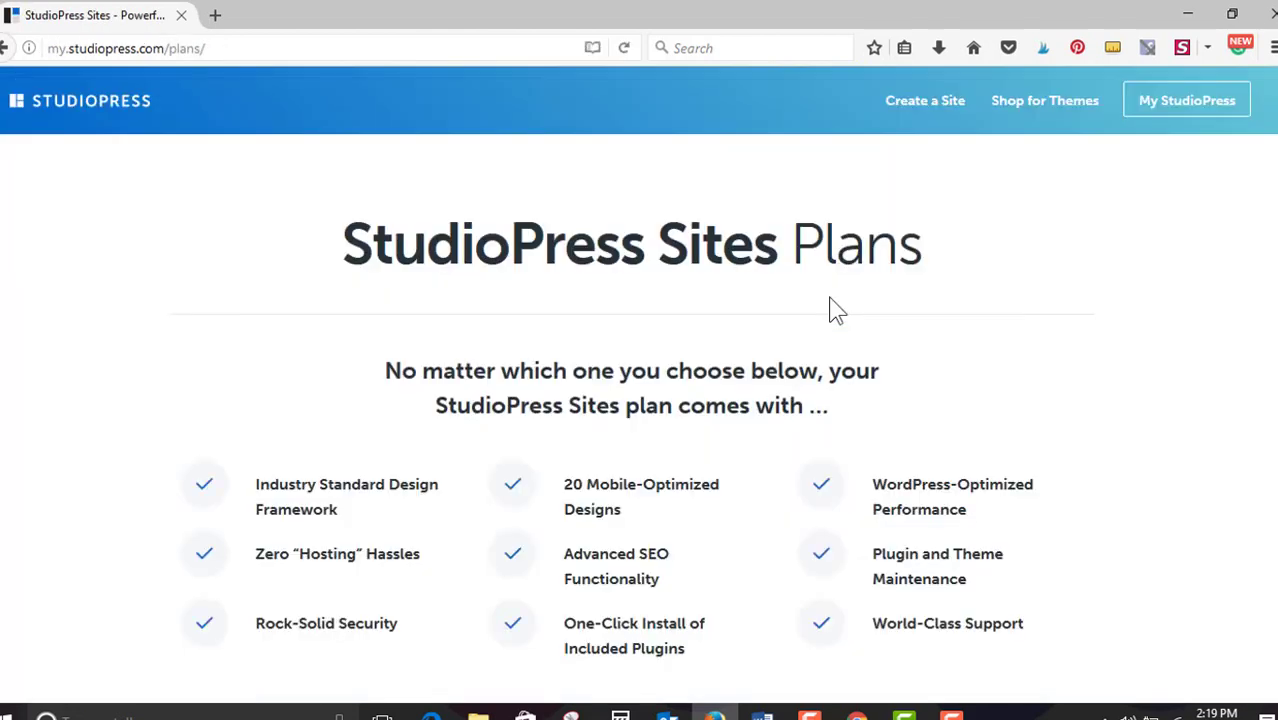
{"action": "scroll", "coordinate": [836, 312], "scroll_direction": "down", "scroll_amount": 2}
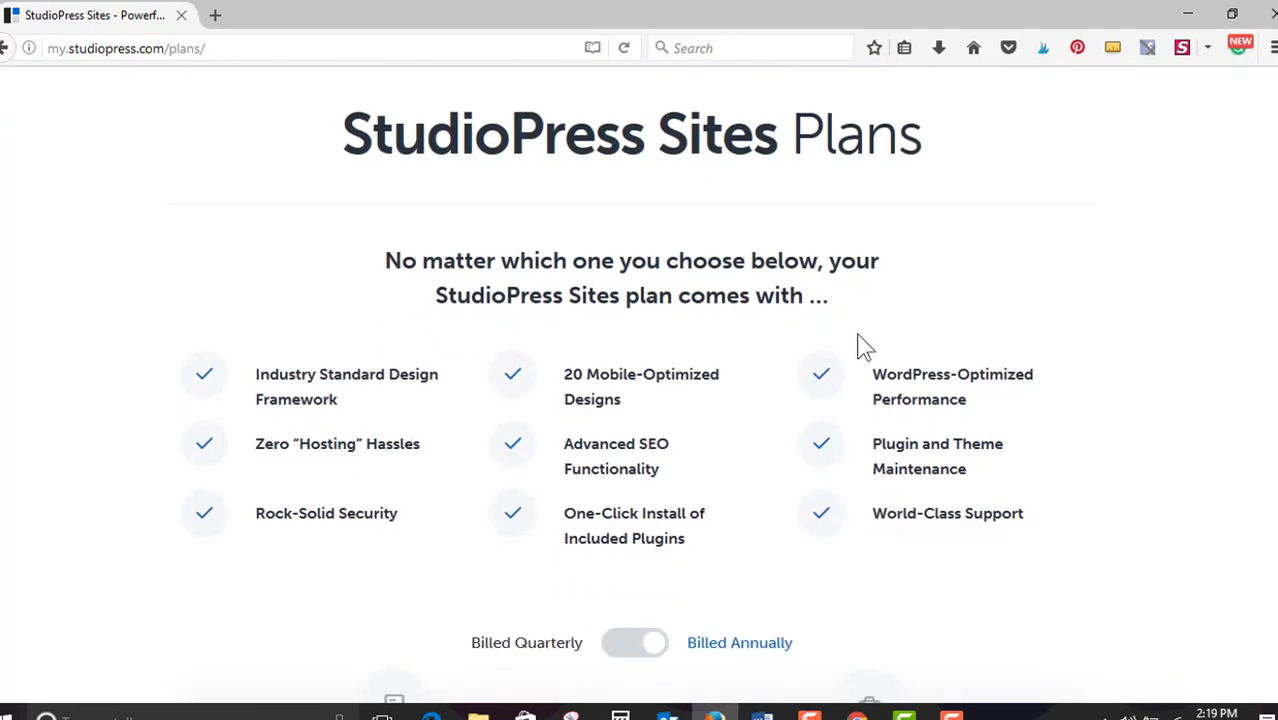
{"action": "scroll", "coordinate": [850, 318], "scroll_direction": "down", "scroll_amount": 4}
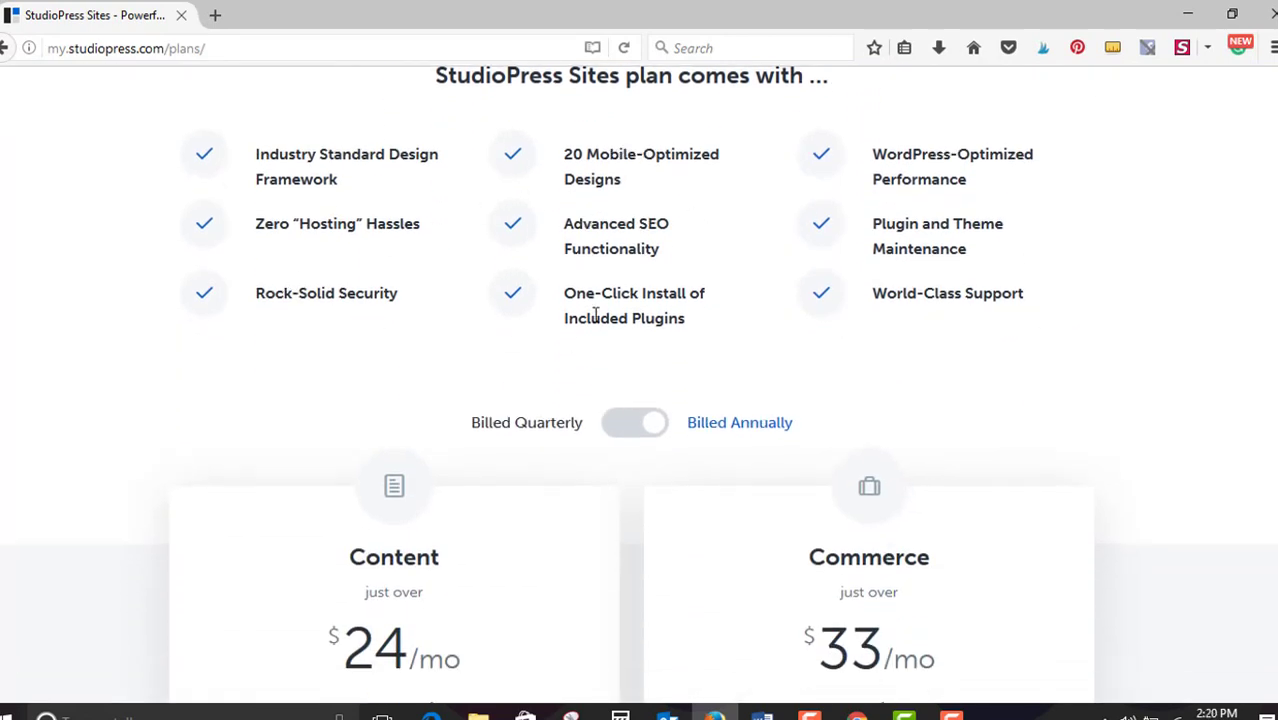
{"action": "scroll", "coordinate": [747, 302], "scroll_direction": "down", "scroll_amount": 2}
{"action": "scroll", "coordinate": [747, 302], "scroll_direction": "down", "scroll_amount": 2}
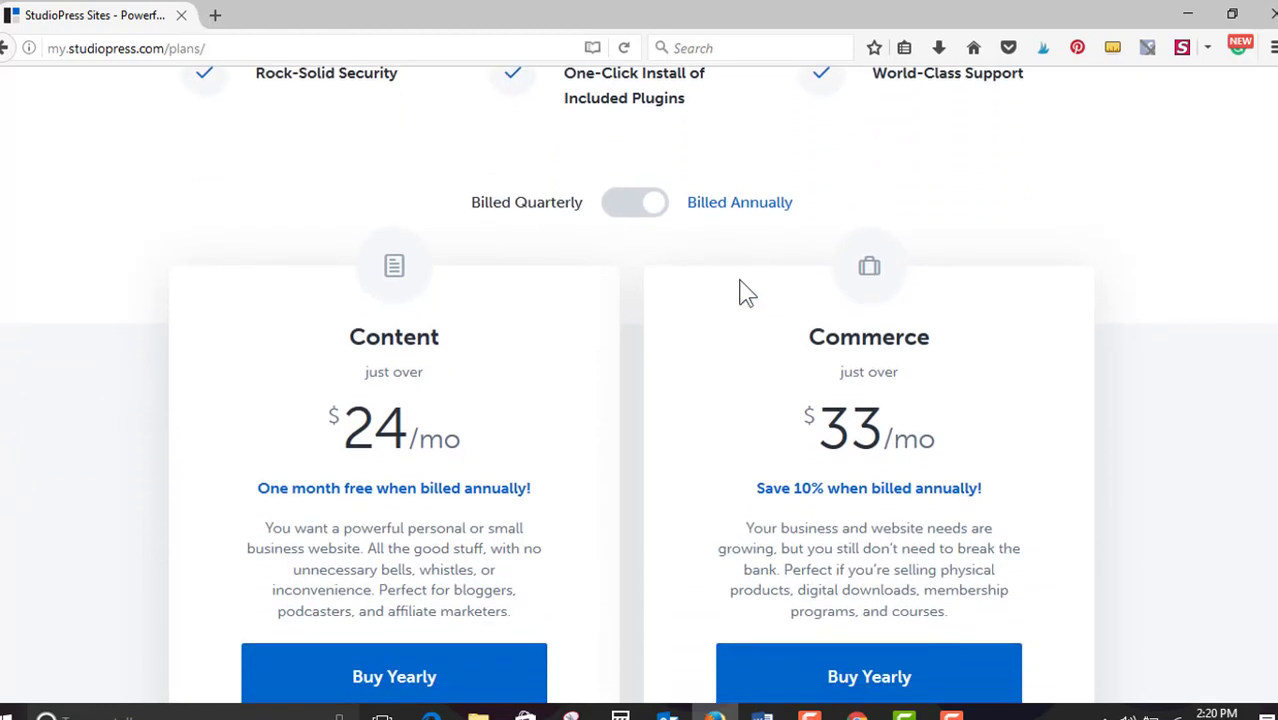
{"action": "left_click", "coordinate": [641, 208]}
{"action": "left_click", "coordinate": [641, 208]}
{"action": "scroll", "coordinate": [522, 320], "scroll_direction": "down", "scroll_amount": 2}
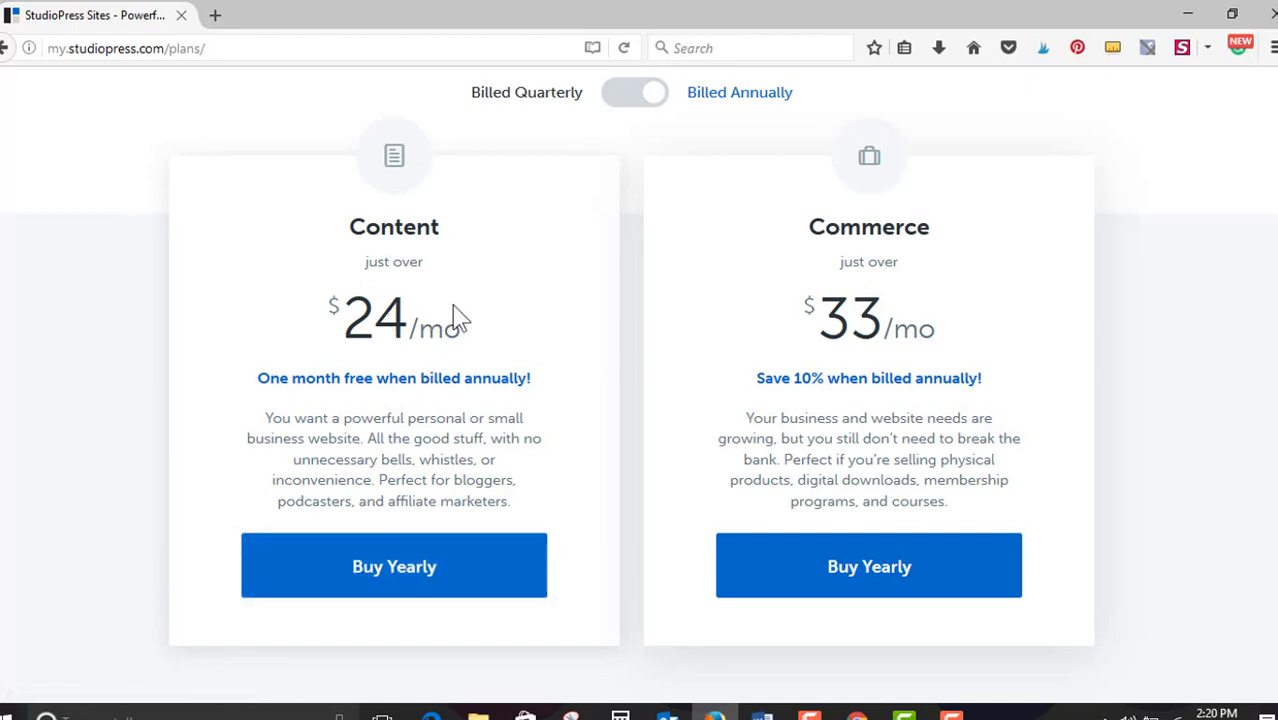
{"action": "left_click", "coordinate": [424, 580]}
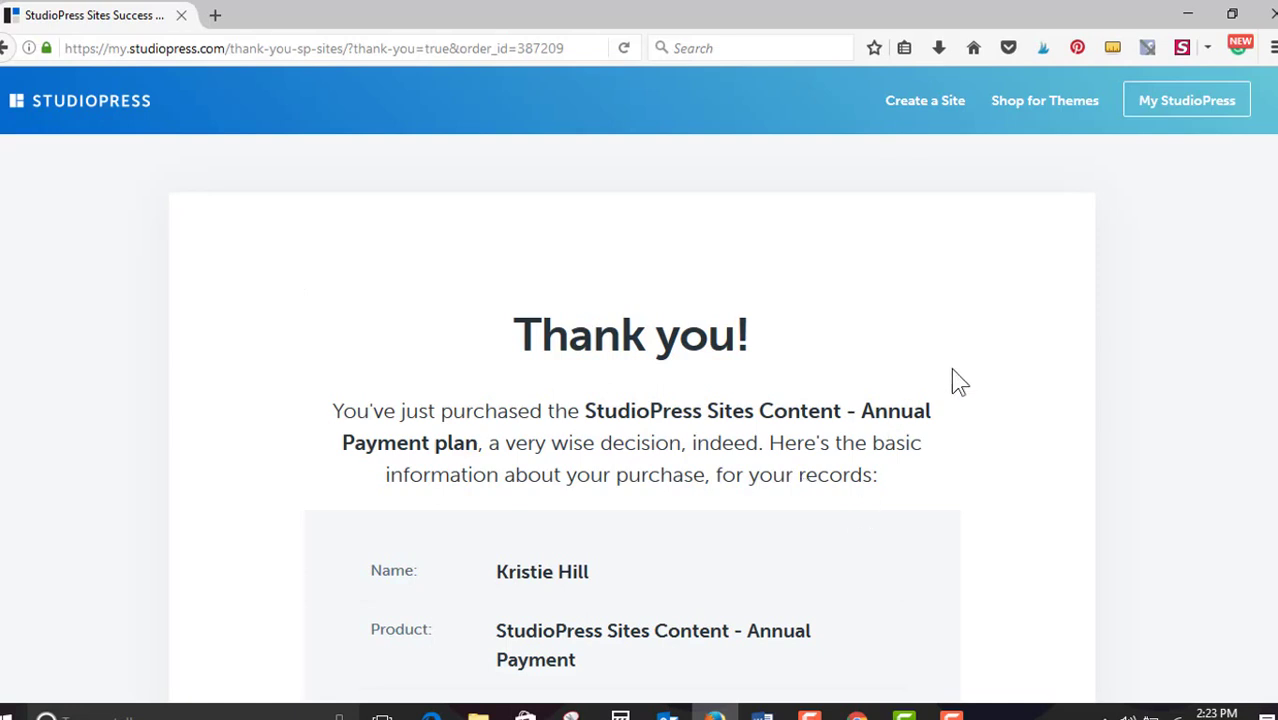
Review the purchase details, then open the customer portal in a separate browser tab to view the My Sites list
{"action": "scroll", "coordinate": [953, 371], "scroll_direction": "down", "scroll_amount": 3}
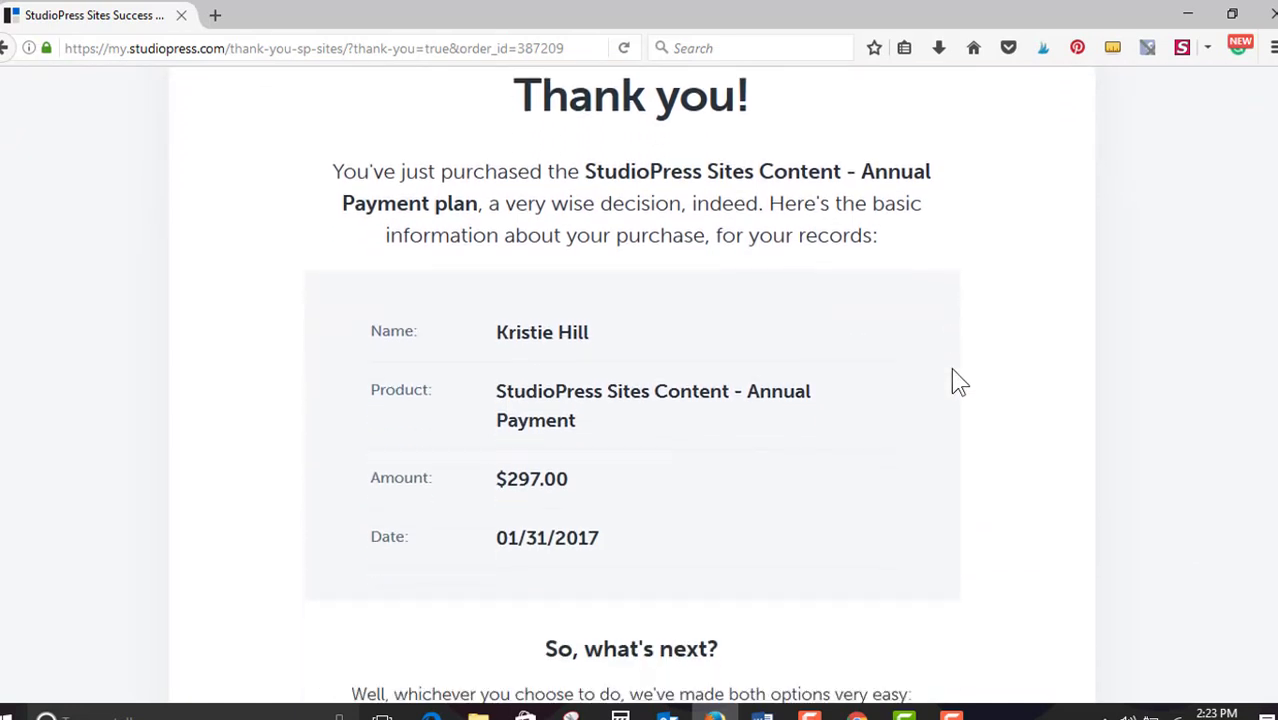
{"action": "scroll", "coordinate": [953, 371], "scroll_direction": "down", "scroll_amount": 1}
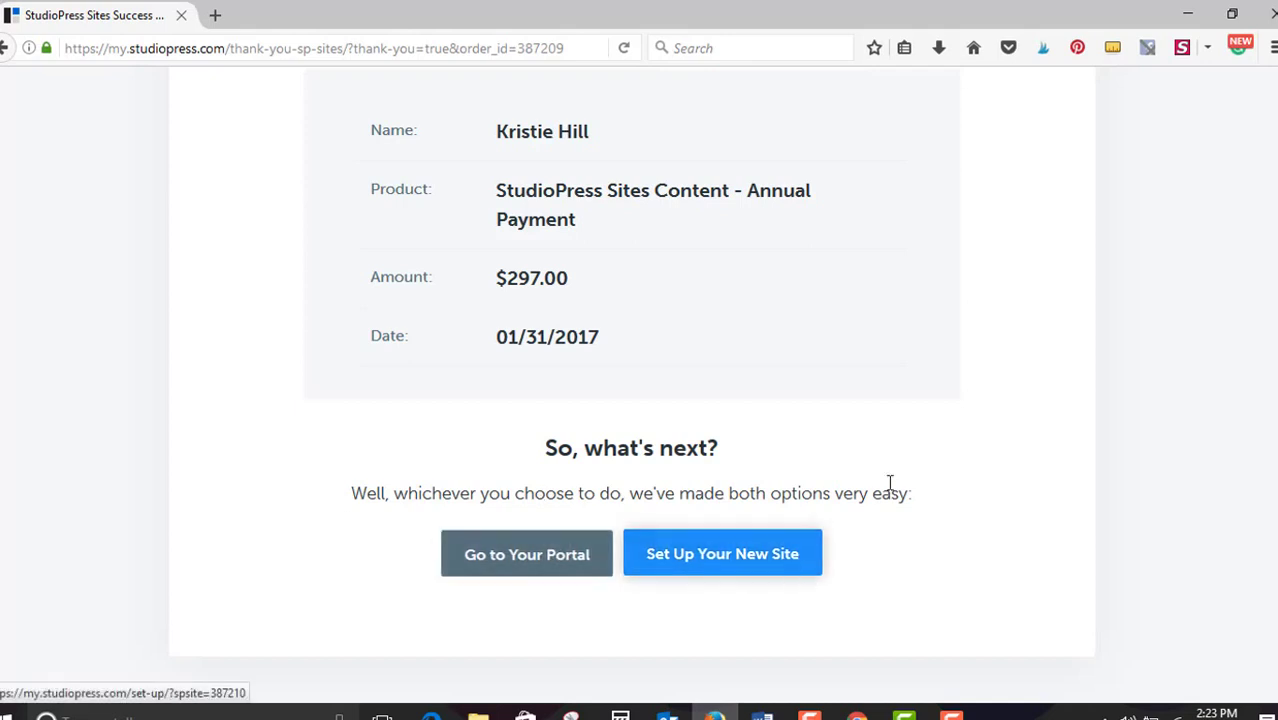
{"action": "scroll", "coordinate": [896, 478], "scroll_direction": "down", "scroll_amount": 3}
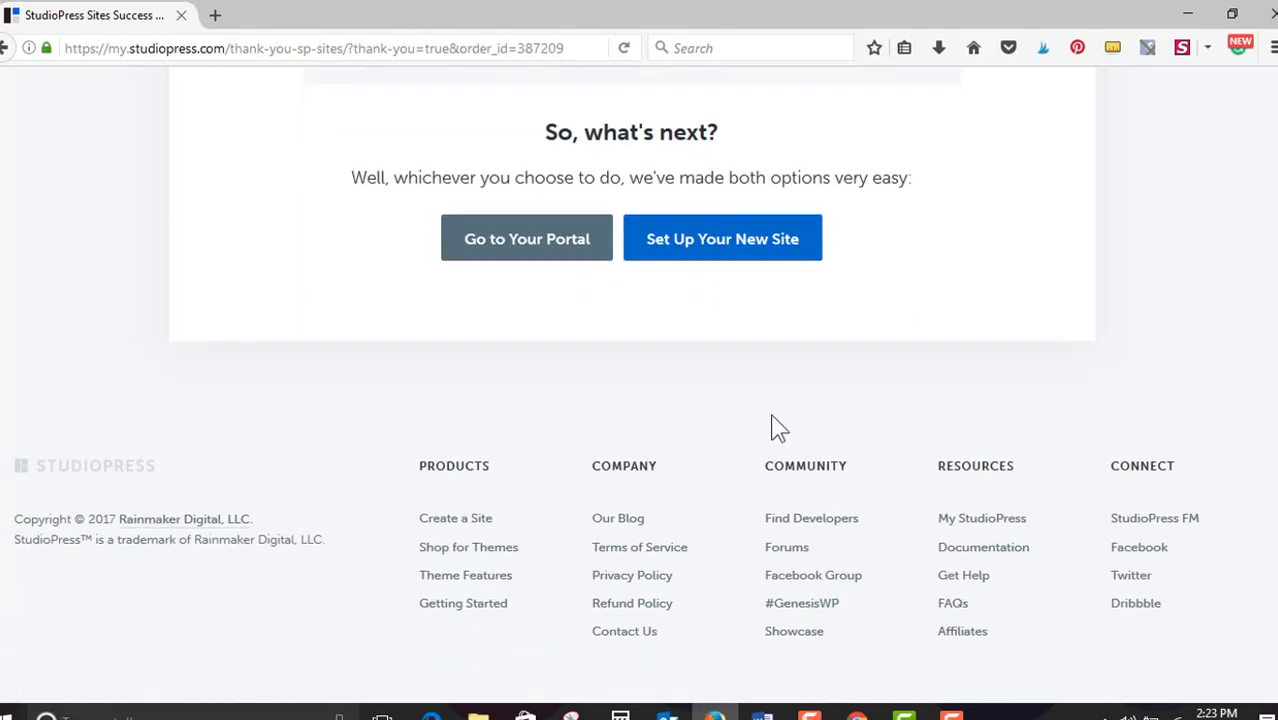
{"action": "right_click", "coordinate": [525, 248]}
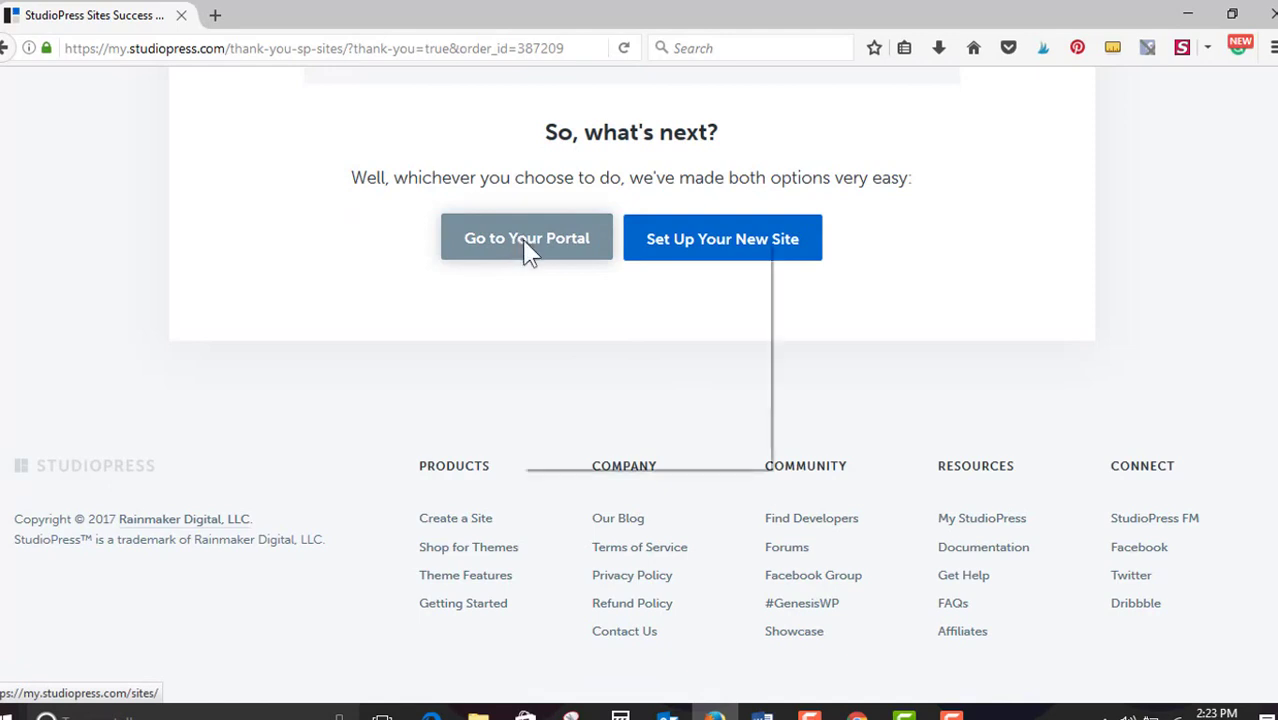
{"action": "left_click", "coordinate": [536, 253]}
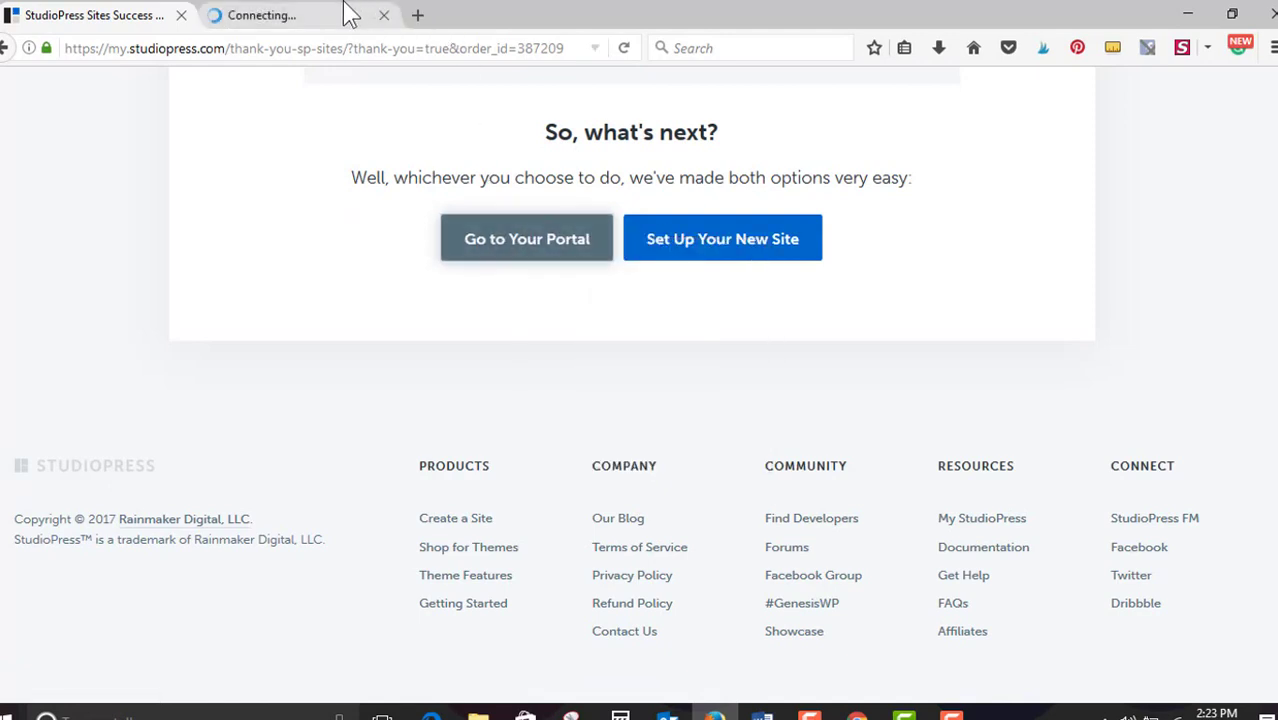
{"action": "left_click", "coordinate": [343, 14]}
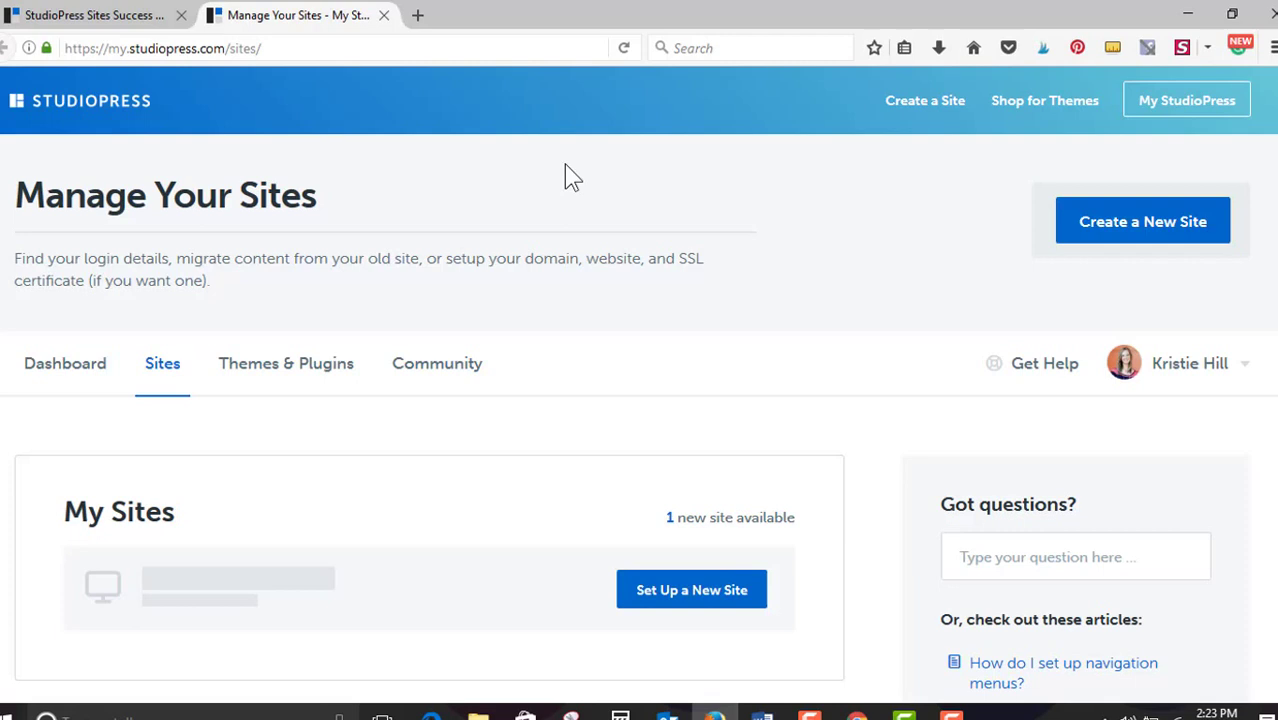
{"action": "scroll", "coordinate": [462, 220], "scroll_direction": "down", "scroll_amount": 2}
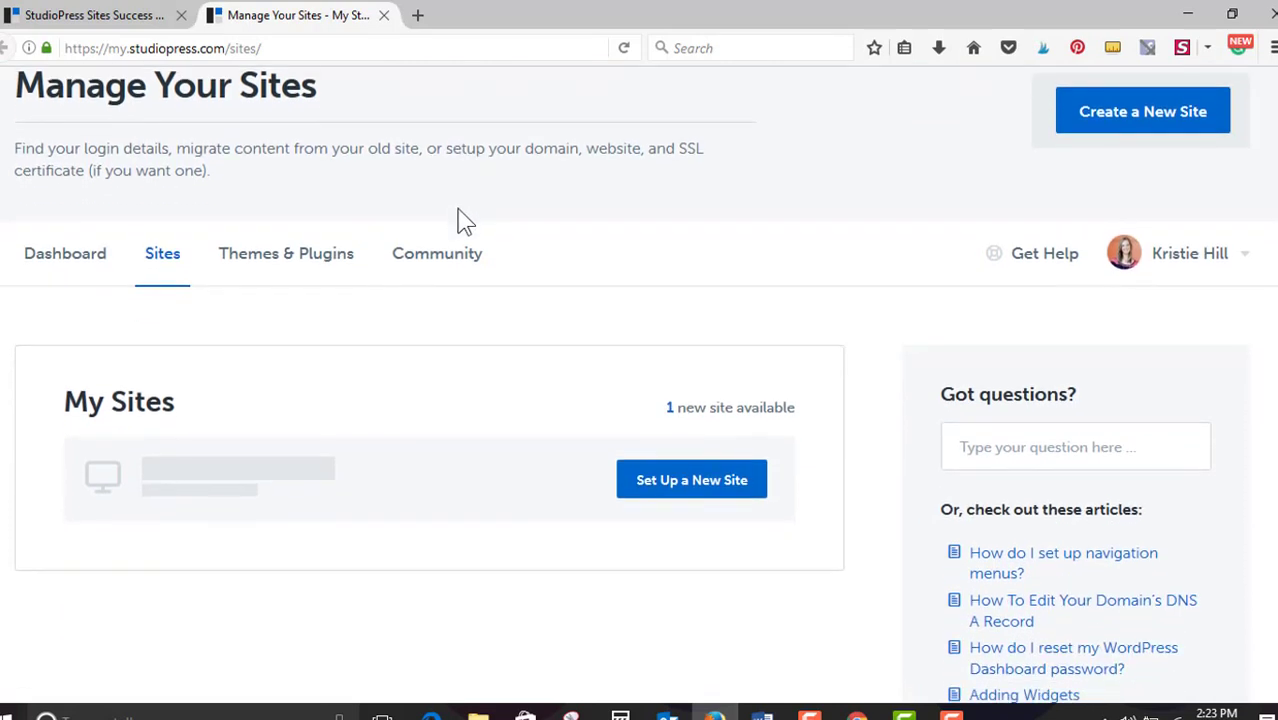
{"action": "scroll", "coordinate": [440, 230], "scroll_direction": "down", "scroll_amount": 2}
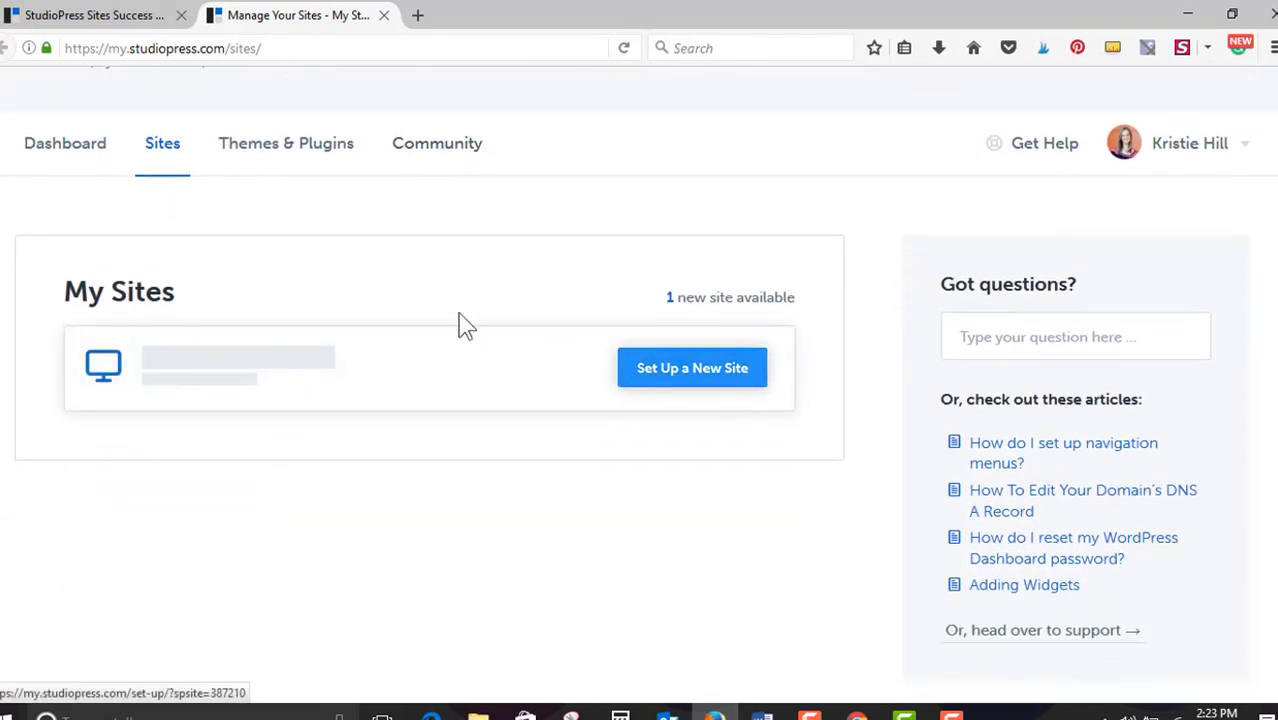
View My Themes & Plugins on the portal dashboard, dismissing the welcome message, and return to the Sites page
{"action": "left_click", "coordinate": [60, 152]}
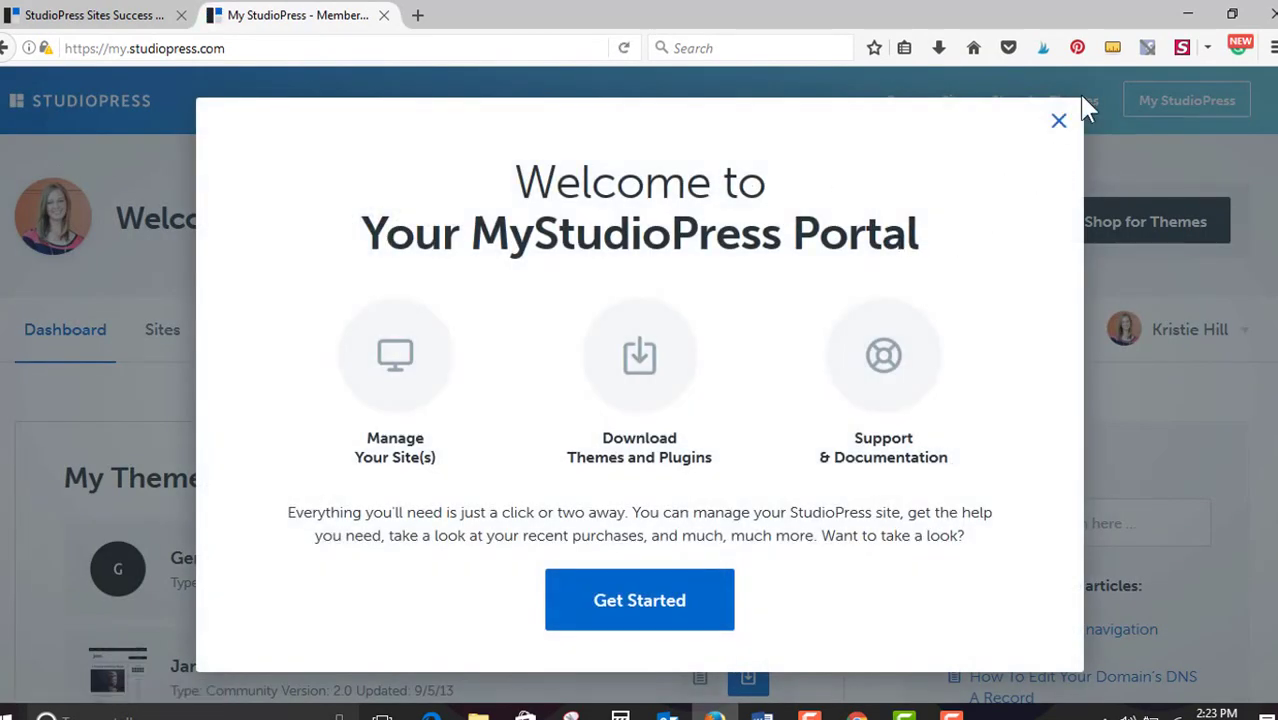
{"action": "left_click", "coordinate": [1059, 121]}
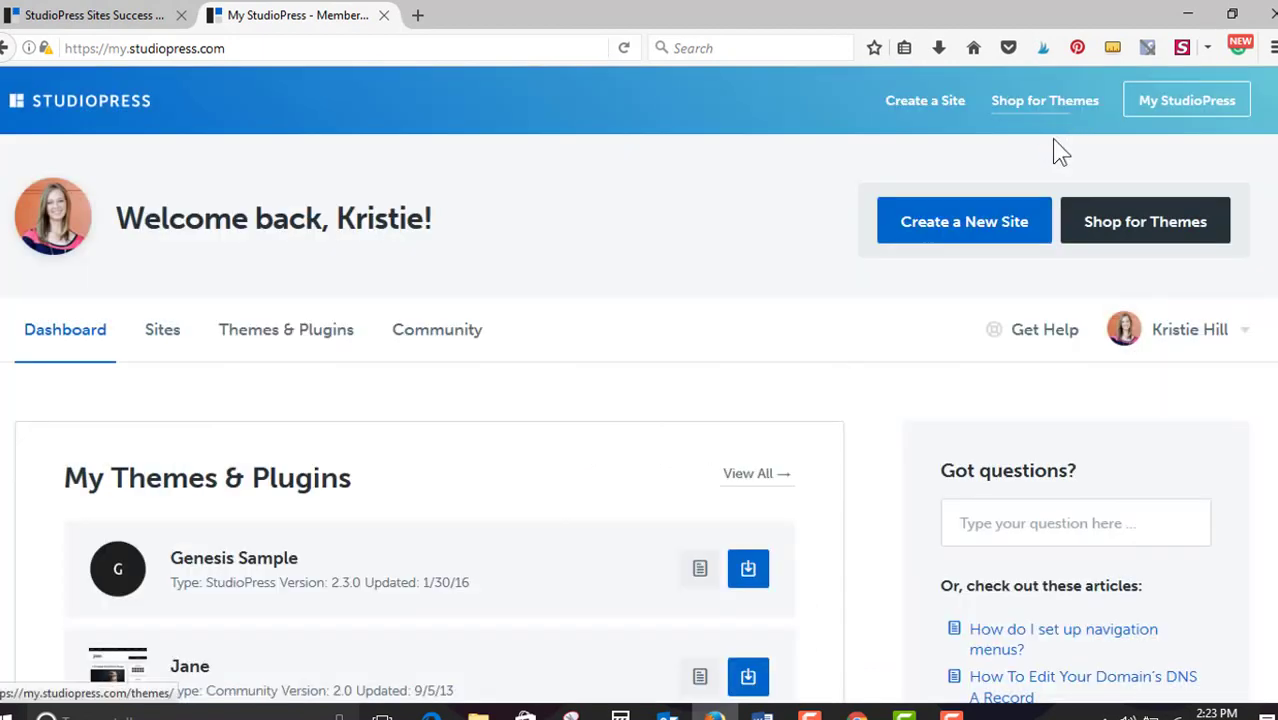
{"action": "scroll", "coordinate": [1060, 152], "scroll_direction": "down", "scroll_amount": 3}
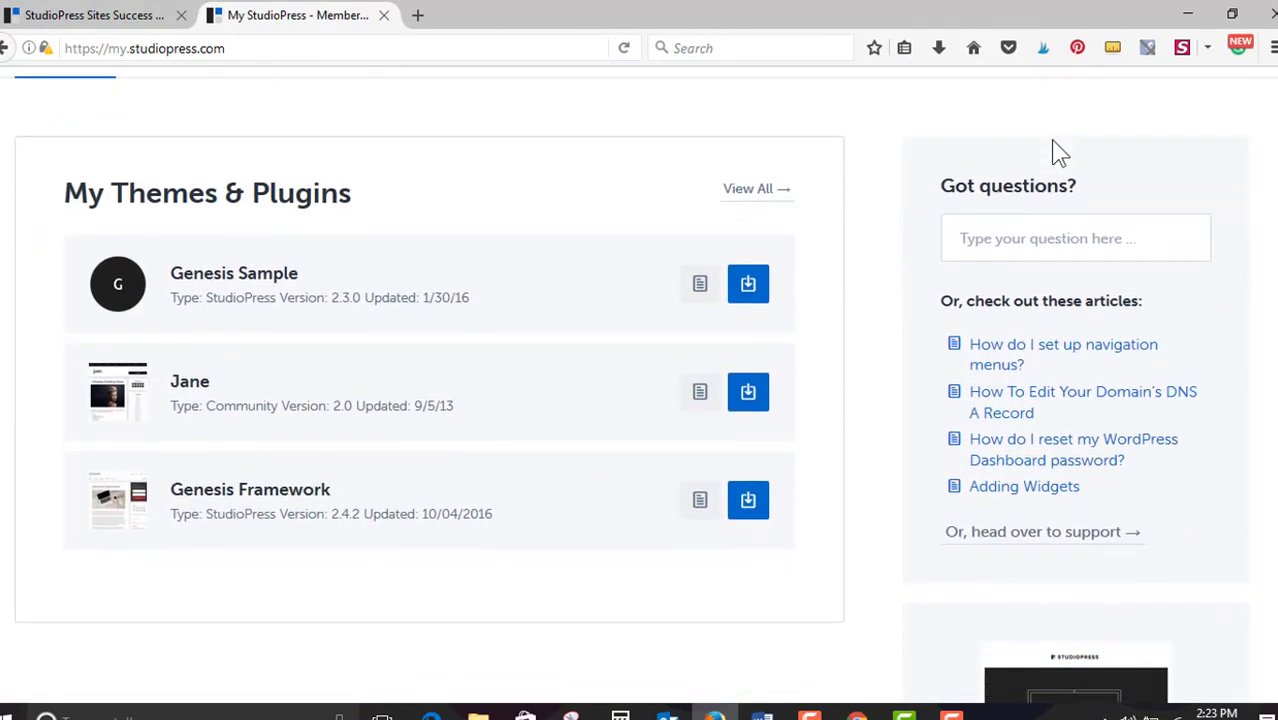
{"action": "scroll", "coordinate": [719, 191], "scroll_direction": "down", "scroll_amount": 2}
{"action": "scroll", "coordinate": [618, 252], "scroll_direction": "up", "scroll_amount": 5}
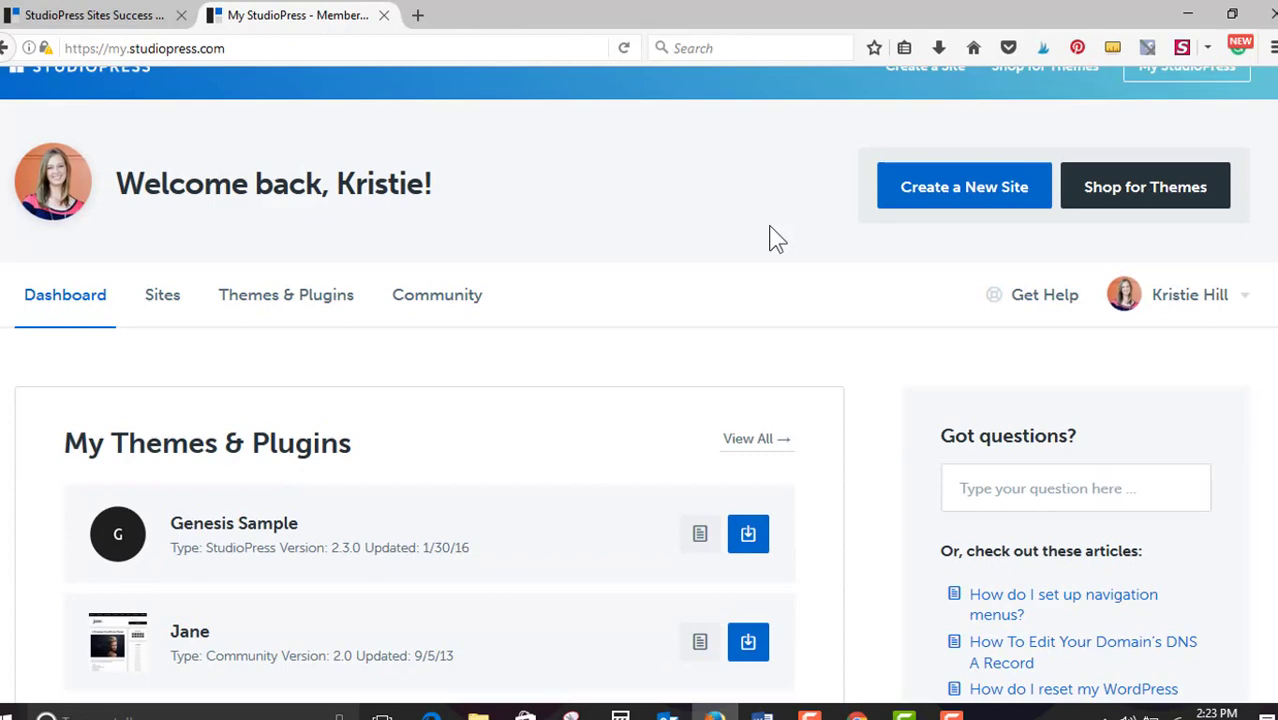
{"action": "left_click", "coordinate": [157, 332]}
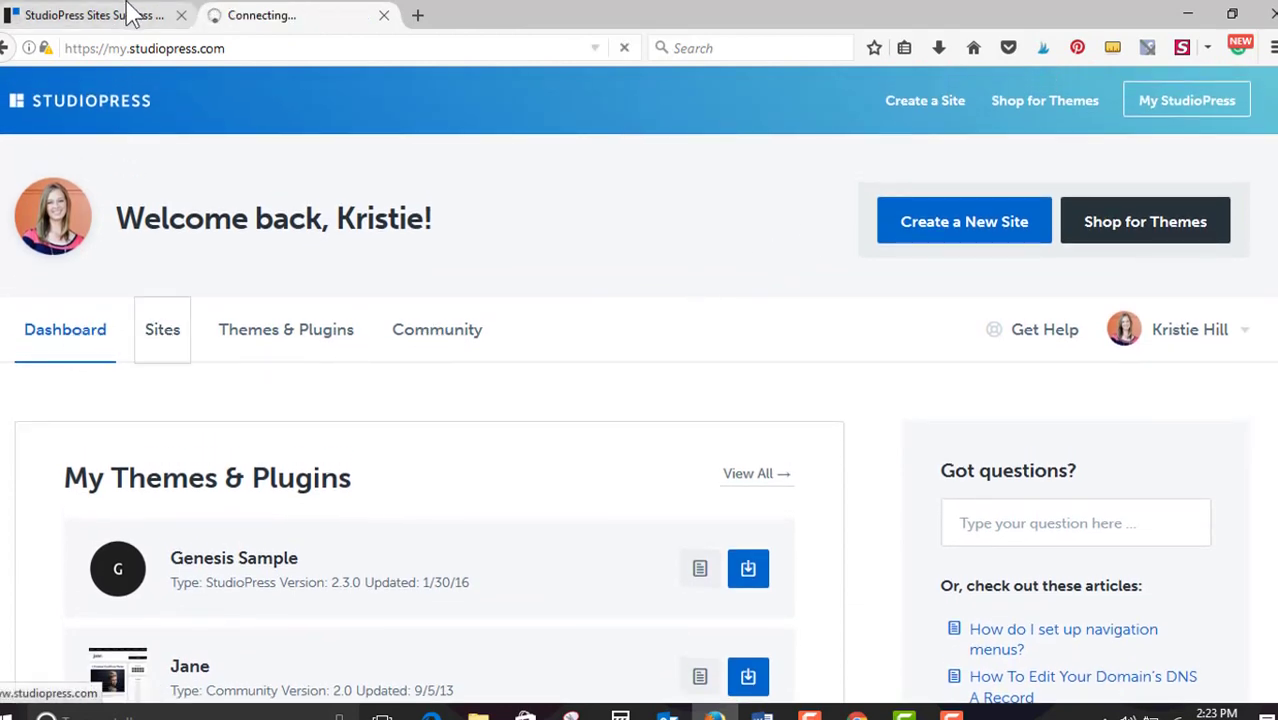
Return to the purchase confirmation page and open the setup for the new site
{"action": "left_click", "coordinate": [128, 15]}
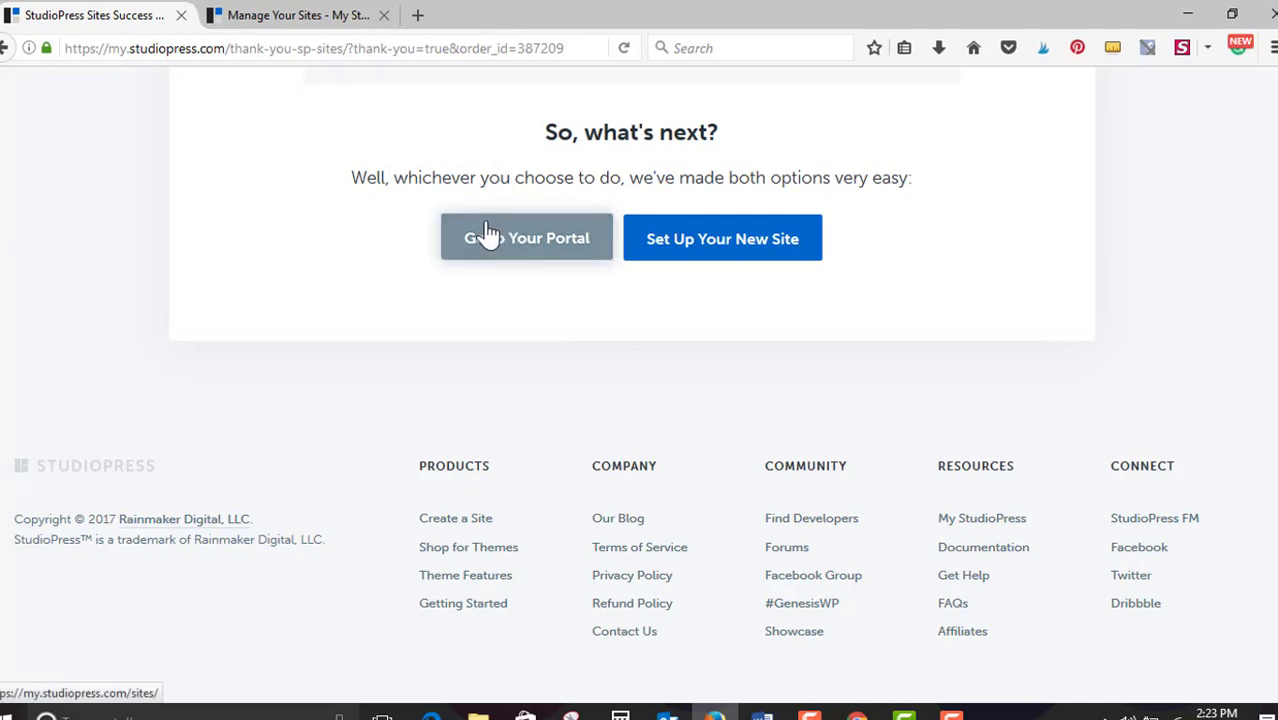
{"action": "left_click", "coordinate": [668, 262]}
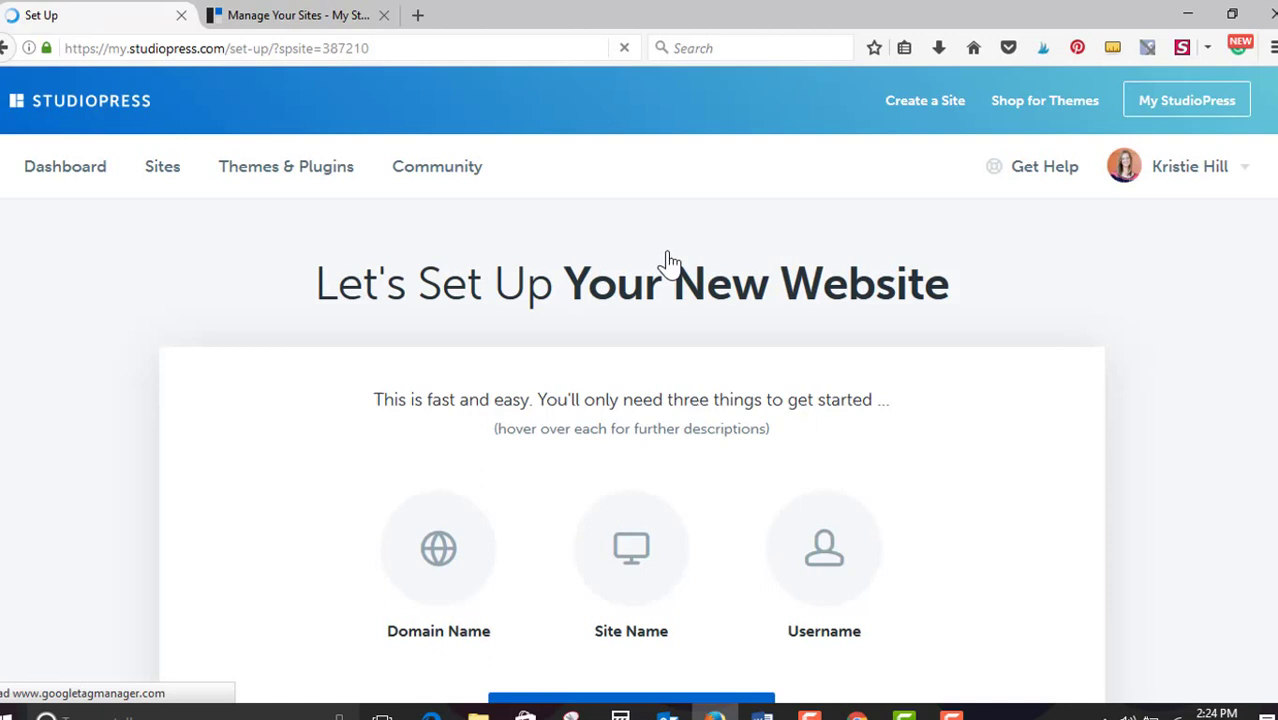
{"action": "scroll", "coordinate": [668, 262], "scroll_direction": "down", "scroll_amount": 2}
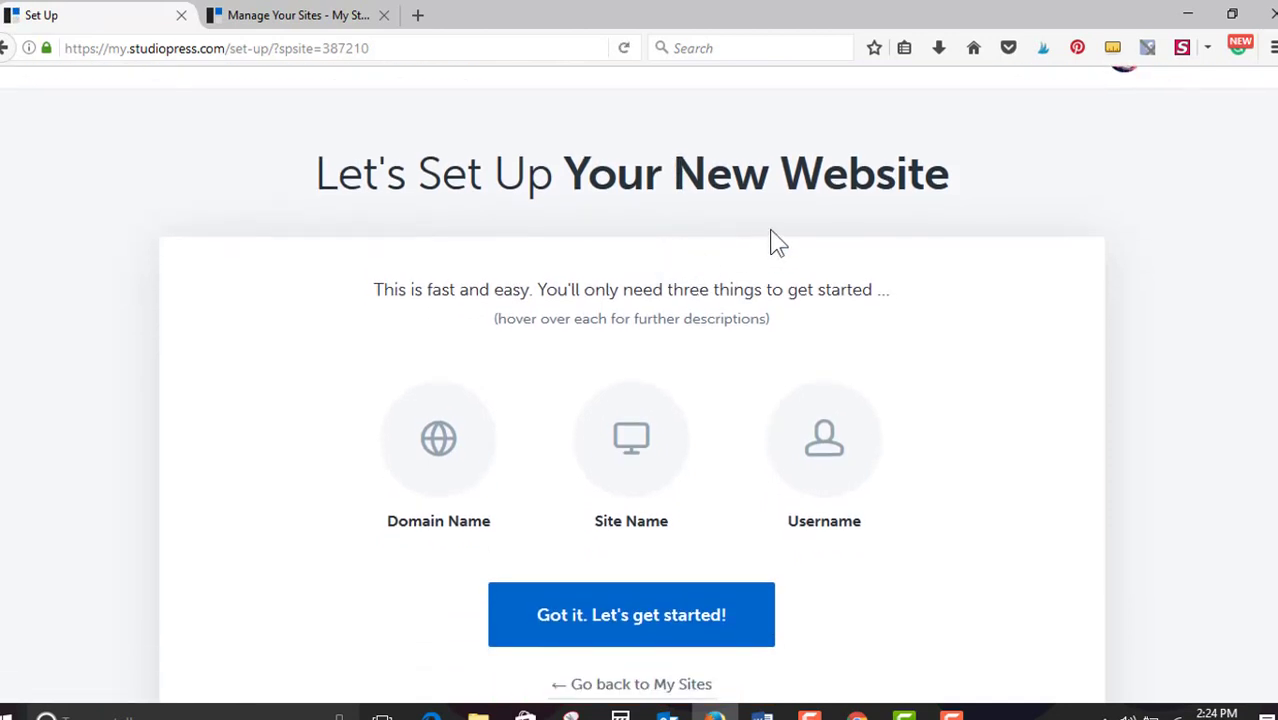
{"action": "scroll", "coordinate": [668, 218], "scroll_direction": "up", "scroll_amount": 2}
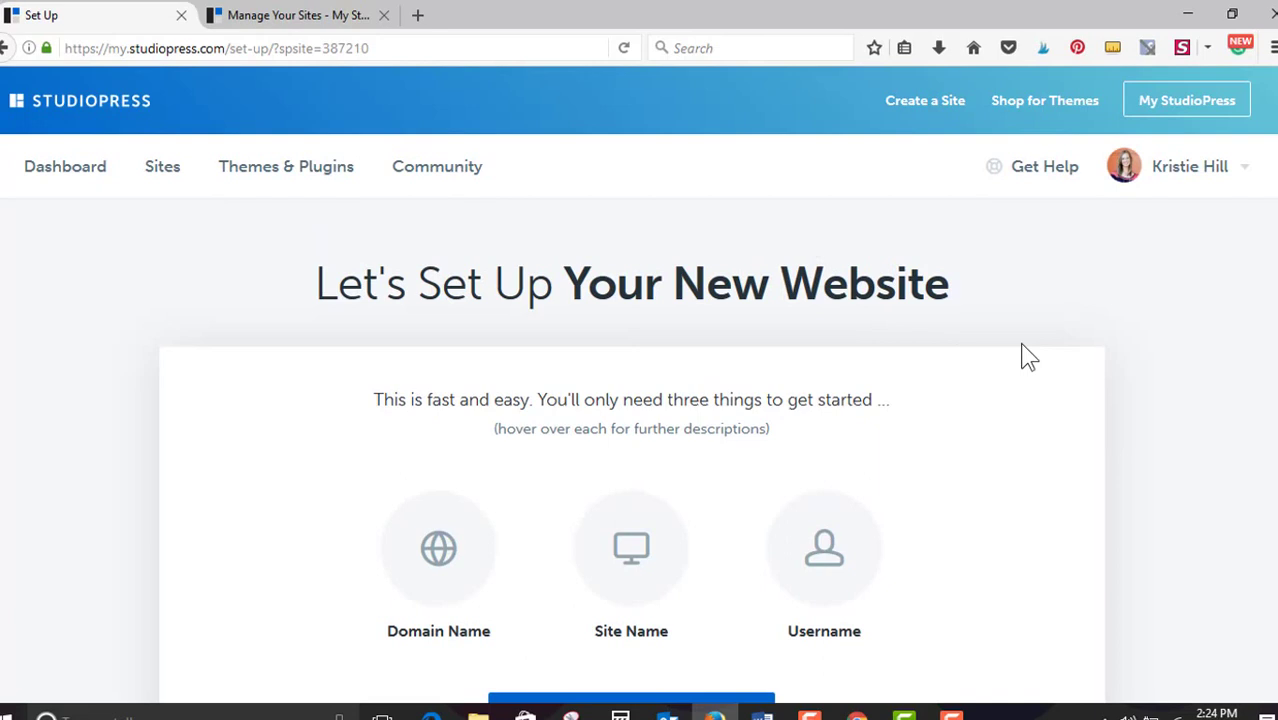
Read the descriptions of the required Domain Name, Site Name and Username, and begin the website setup
{"action": "scroll", "coordinate": [1027, 357], "scroll_direction": "down", "scroll_amount": 1}
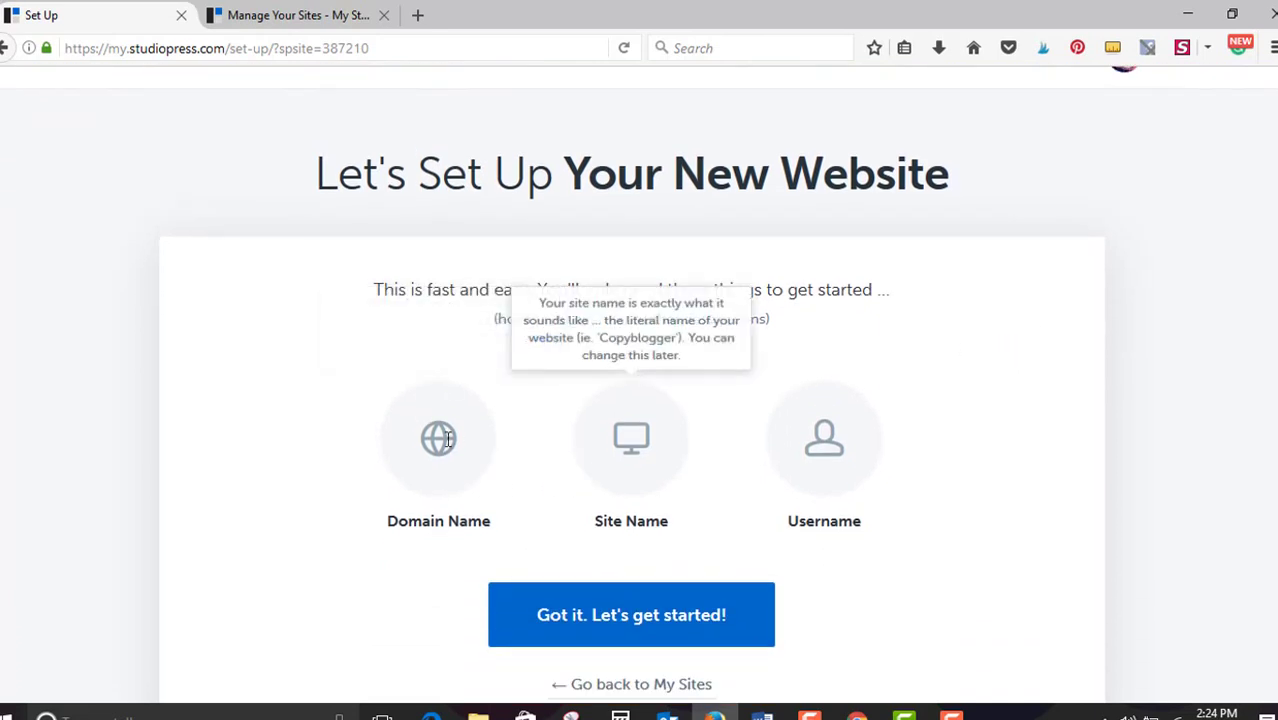
{"action": "mouse_move", "coordinate": [448, 440]}
{"action": "mouse_move", "coordinate": [830, 433]}
{"action": "scroll", "coordinate": [830, 433], "scroll_direction": "down", "scroll_amount": 3}
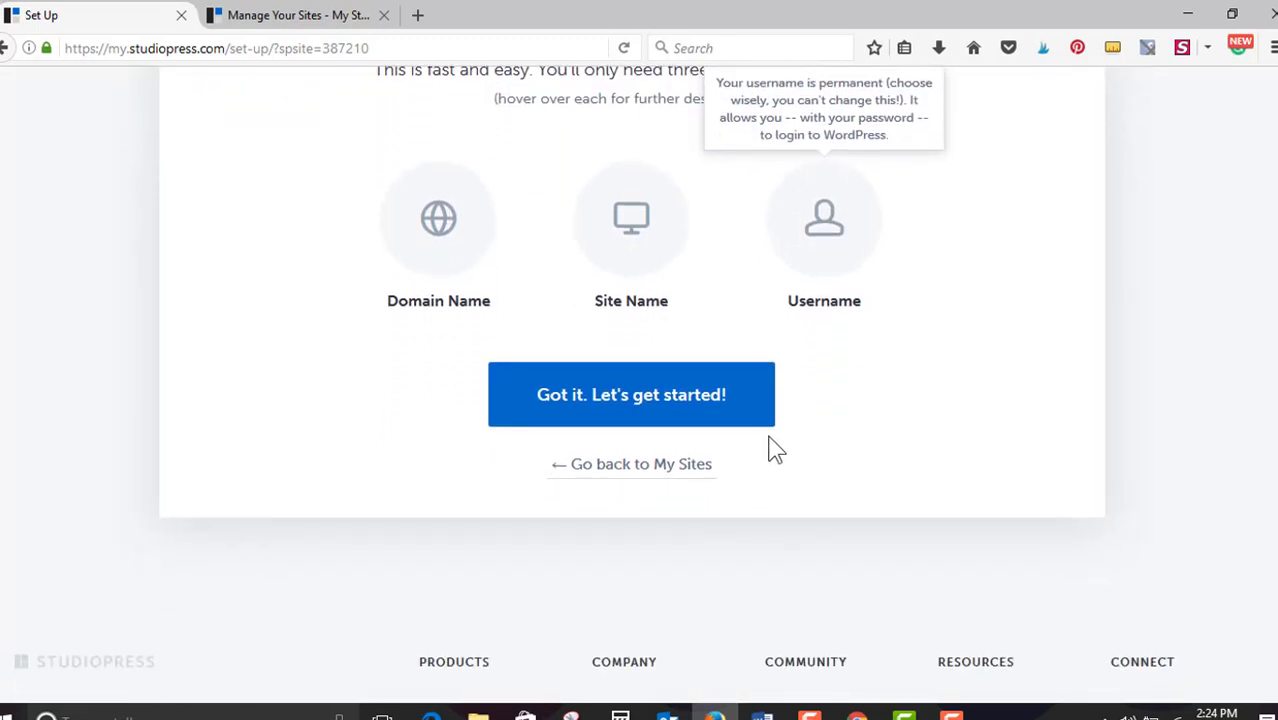
{"action": "left_click", "coordinate": [720, 410]}
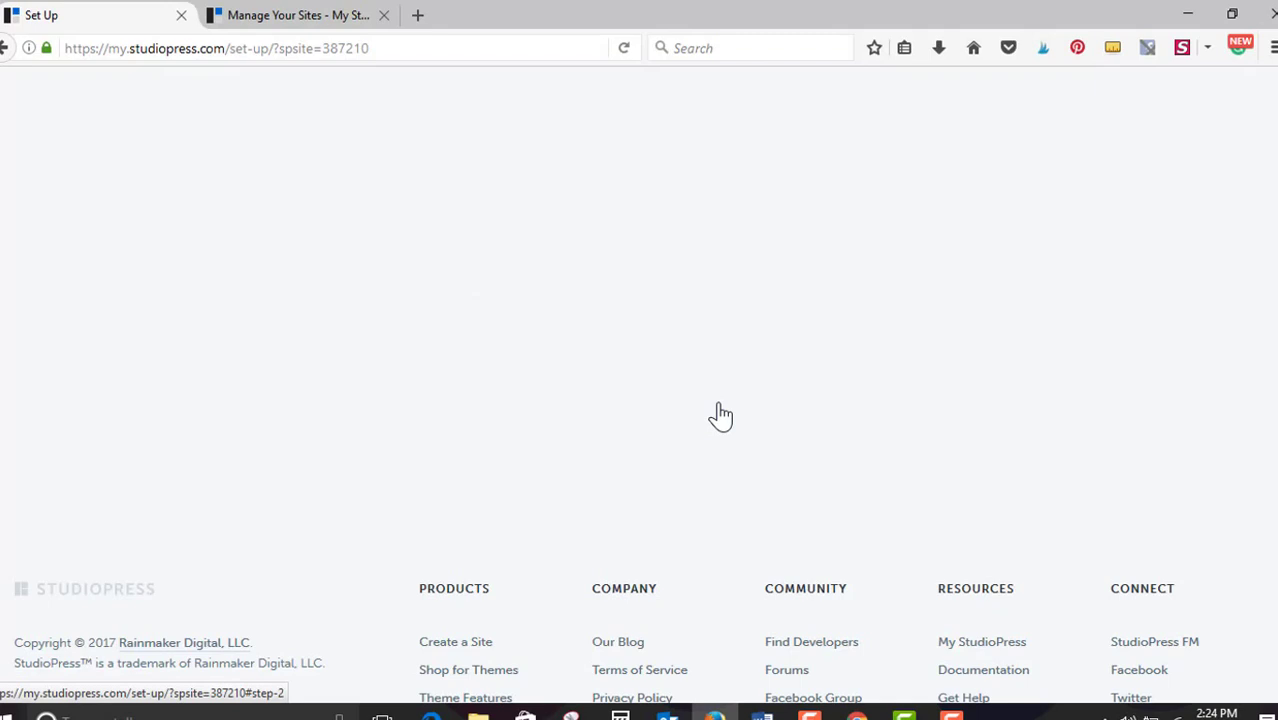
Enter the new site's domain, the owner's full name as the site name and the username, and submit the site information
{"action": "scroll", "coordinate": [705, 389], "scroll_direction": "up", "scroll_amount": 1}
{"action": "left_click", "coordinate": [589, 229]}
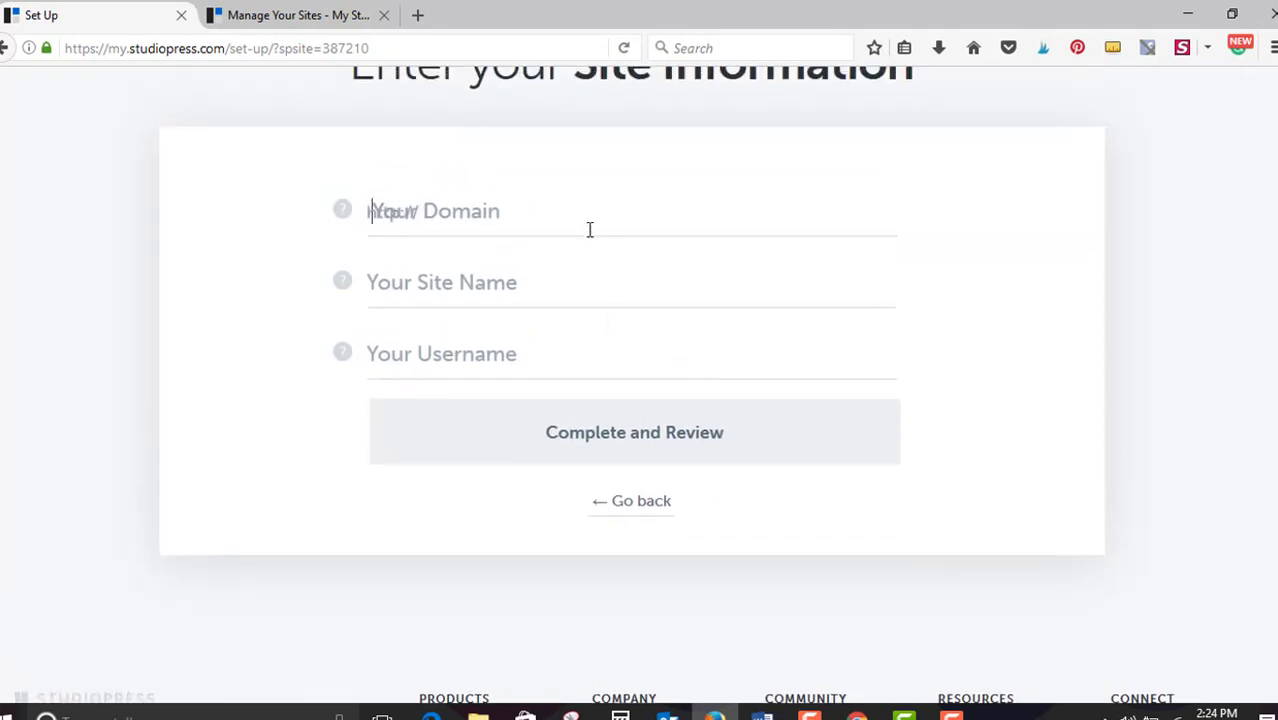
{"action": "type", "text": "kristiehill.com"}
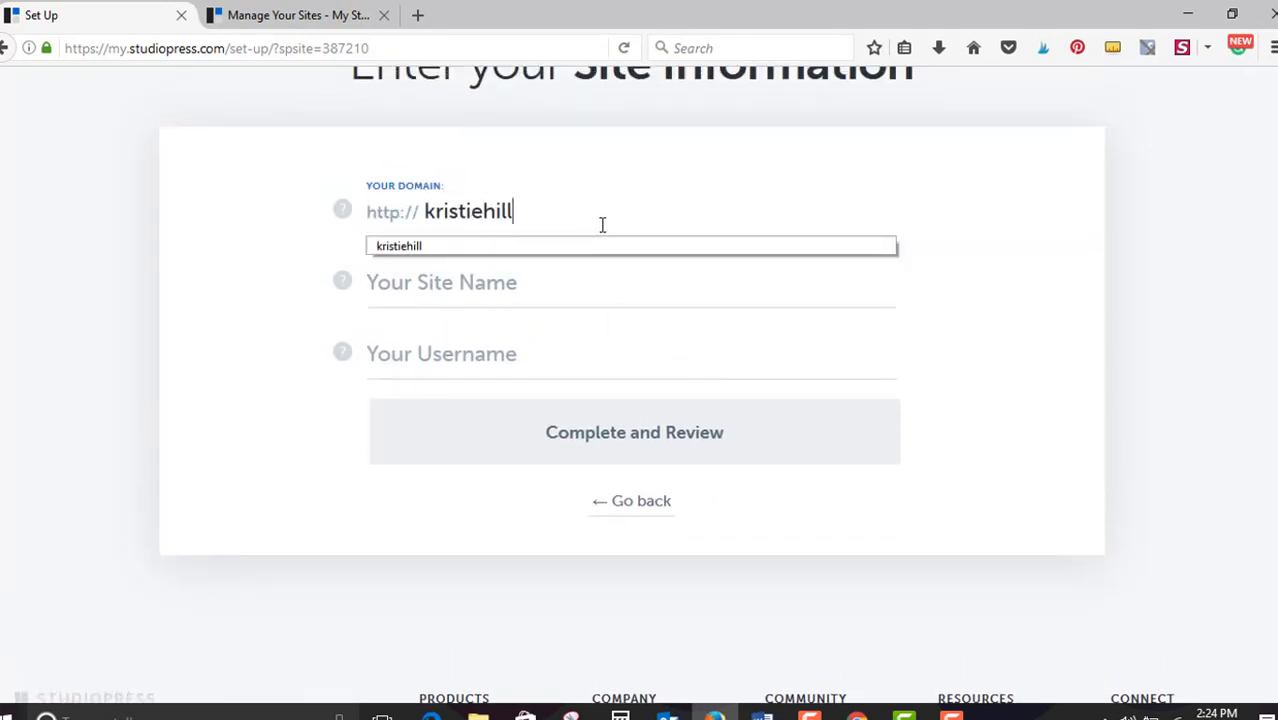
{"action": "key", "text": "Tab"}
{"action": "type", "text": "Kristie Hill"}
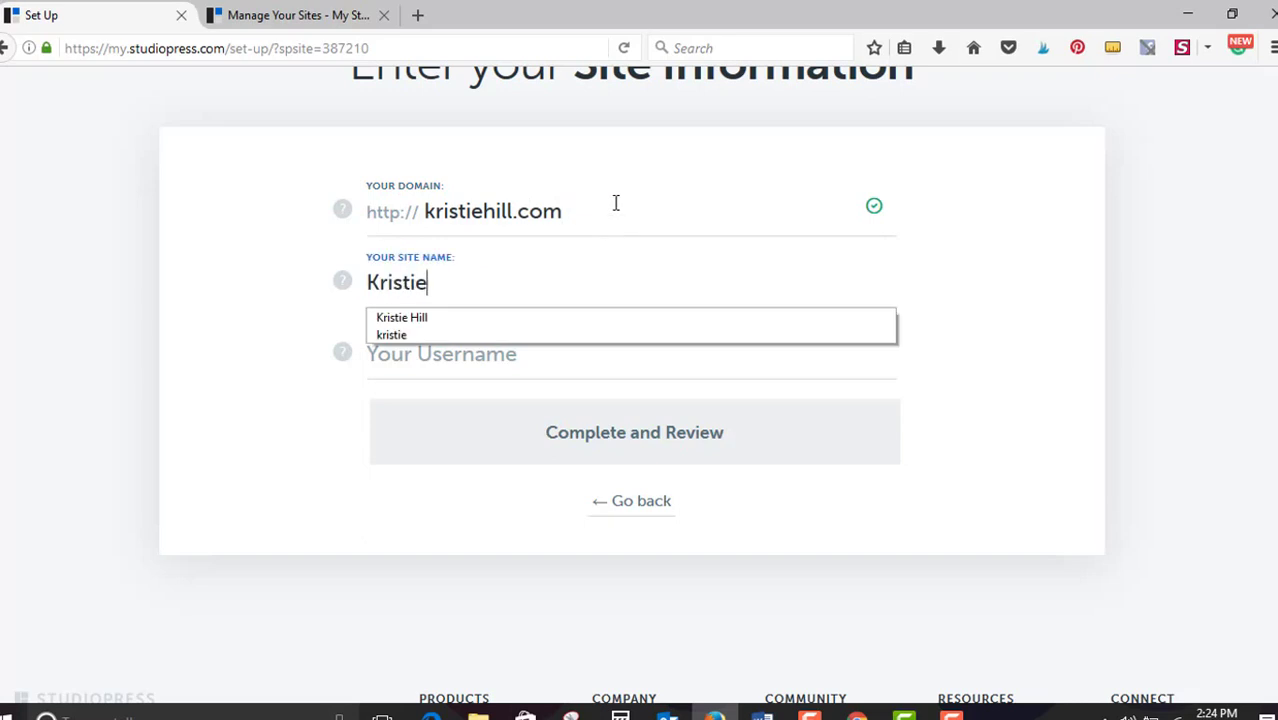
{"action": "key", "text": "Tab"}
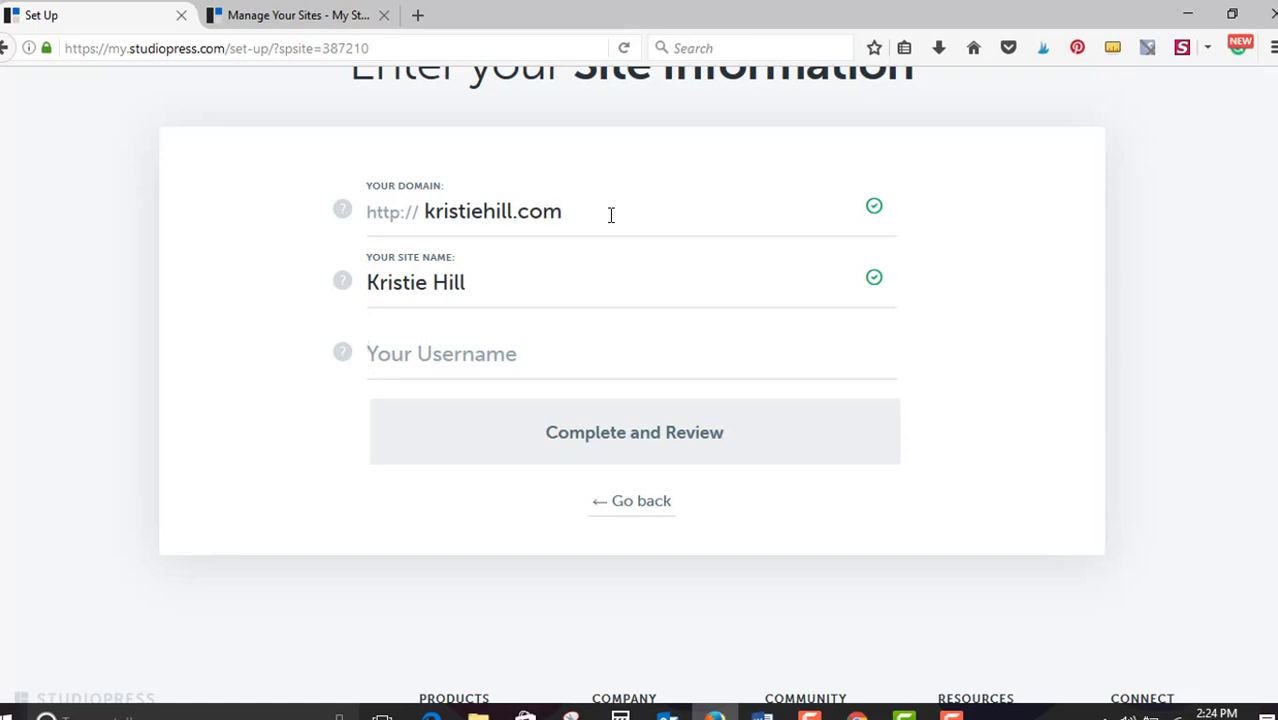
{"action": "key", "text": "Down"}
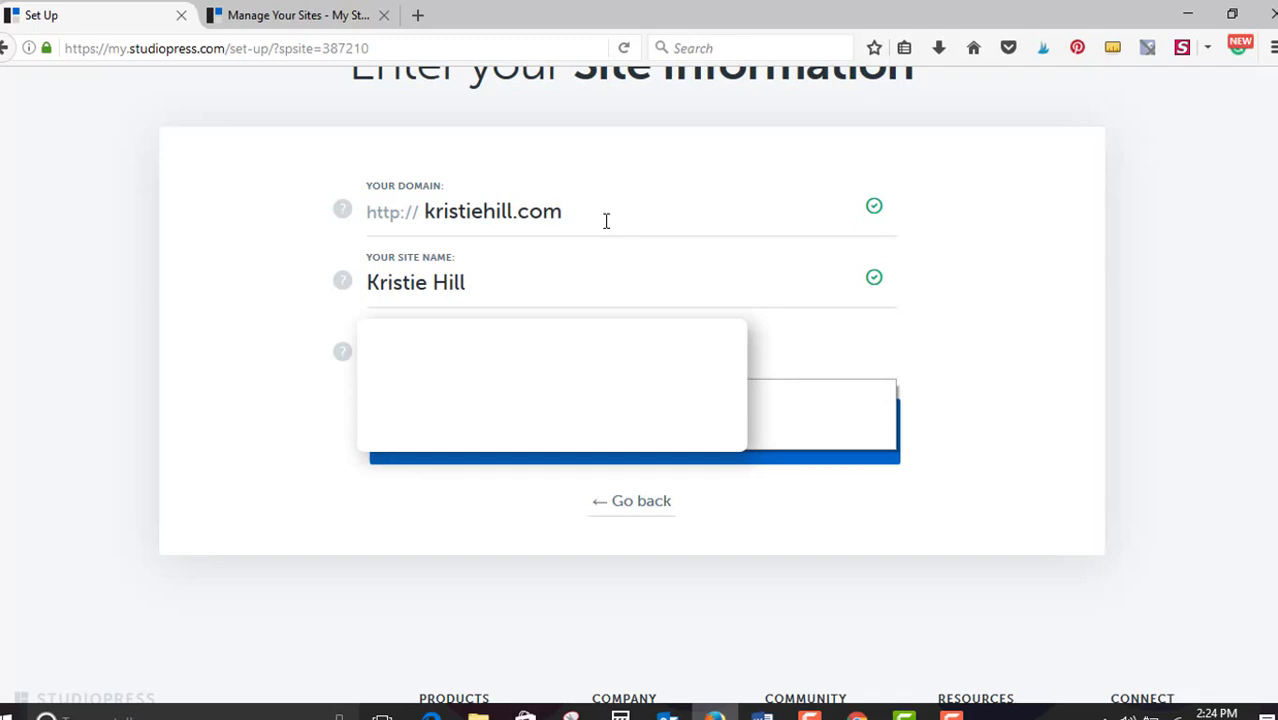
{"action": "left_click", "coordinate": [593, 457]}
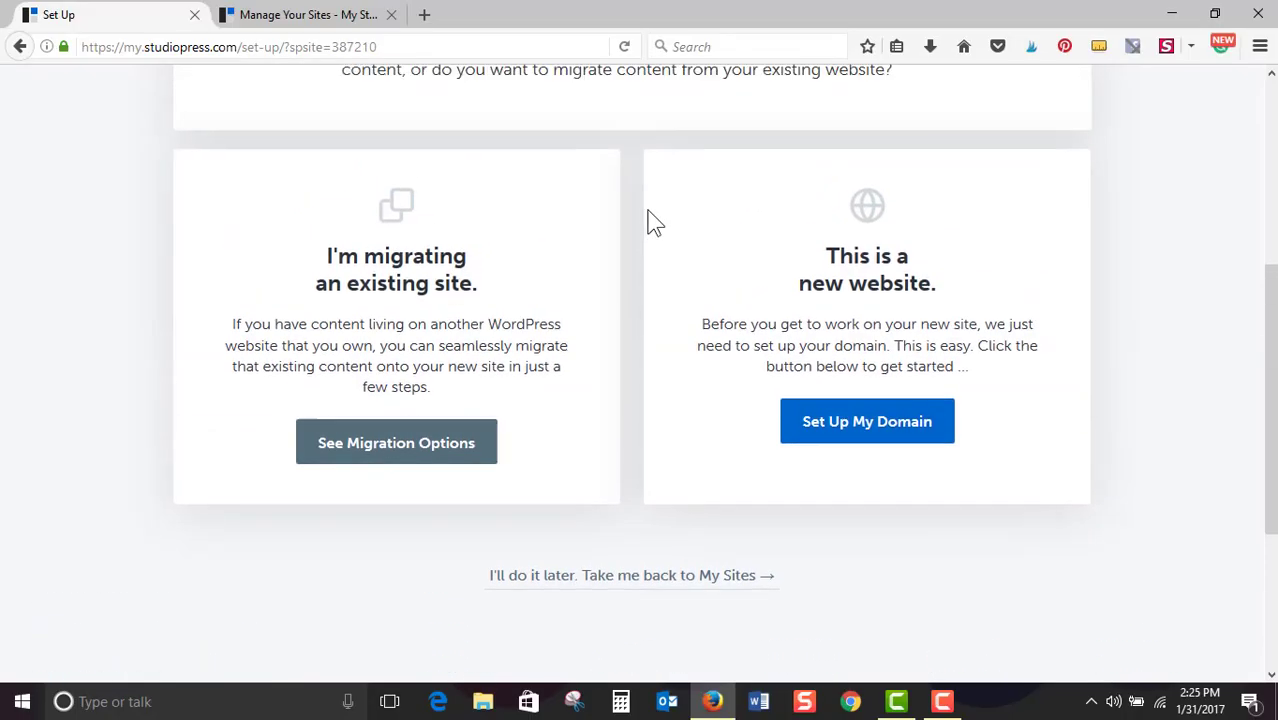
Review the site creation page and its two options, migrating an existing site or setting up a new website's domain
{"action": "scroll", "coordinate": [654, 223], "scroll_direction": "up", "scroll_amount": 2}
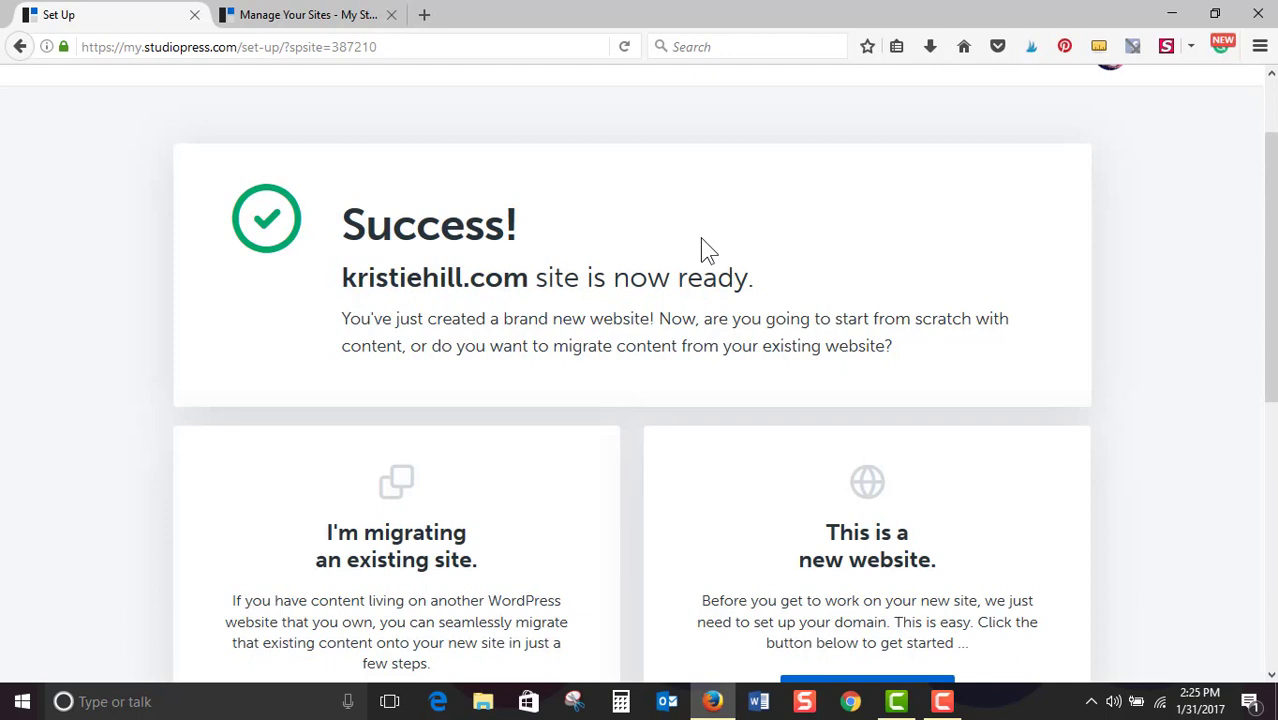
{"action": "scroll", "coordinate": [703, 237], "scroll_direction": "down", "scroll_amount": 2}
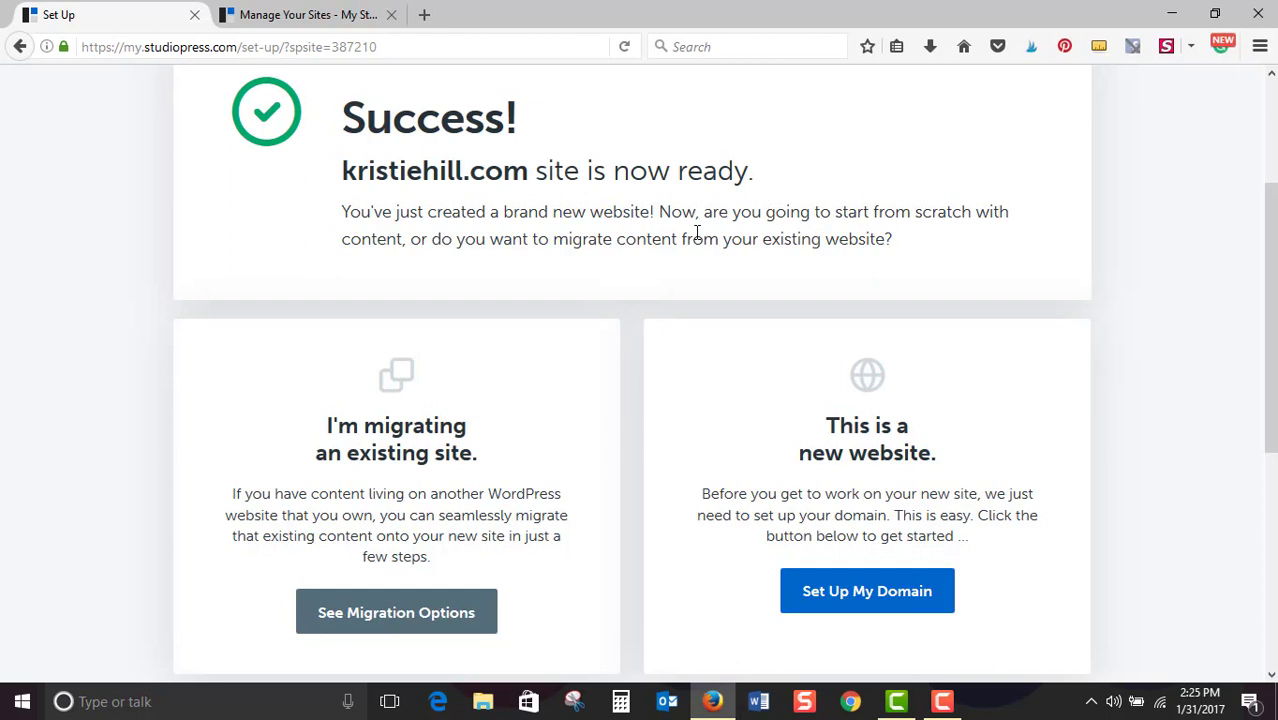
{"action": "scroll", "coordinate": [697, 232], "scroll_direction": "down", "scroll_amount": 2}
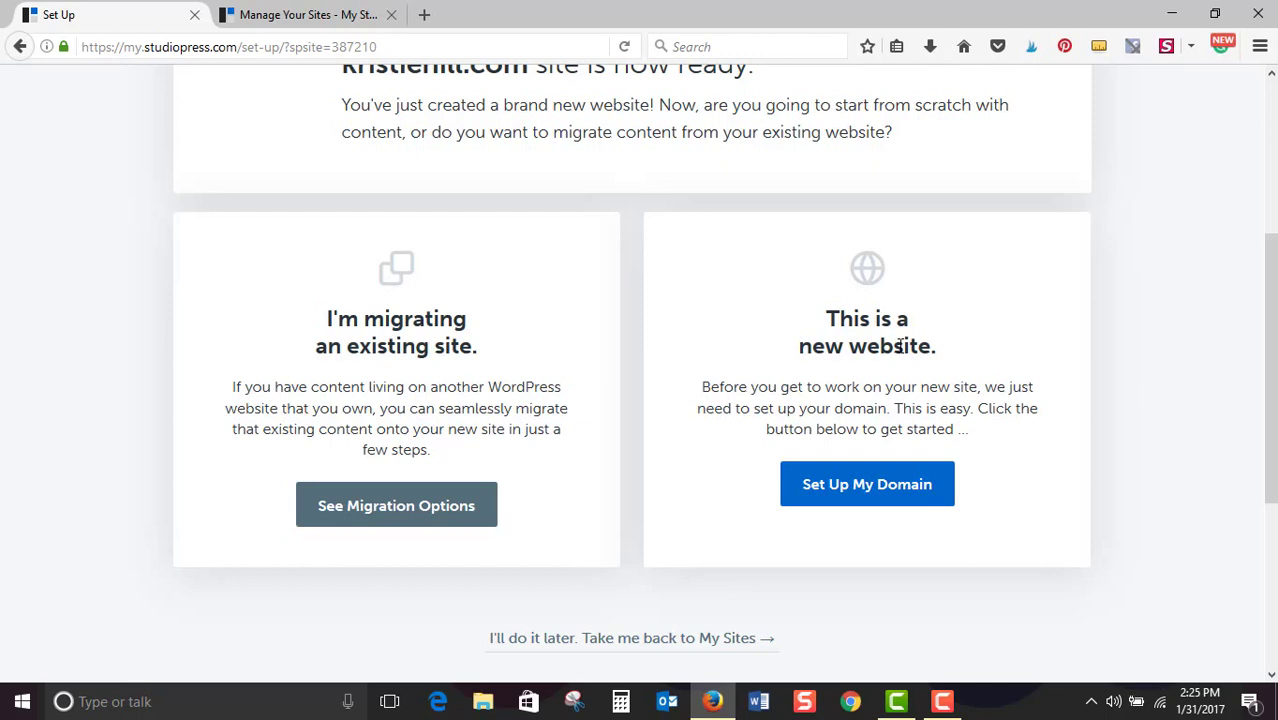
{"action": "scroll", "coordinate": [900, 345], "scroll_direction": "down", "scroll_amount": 2}
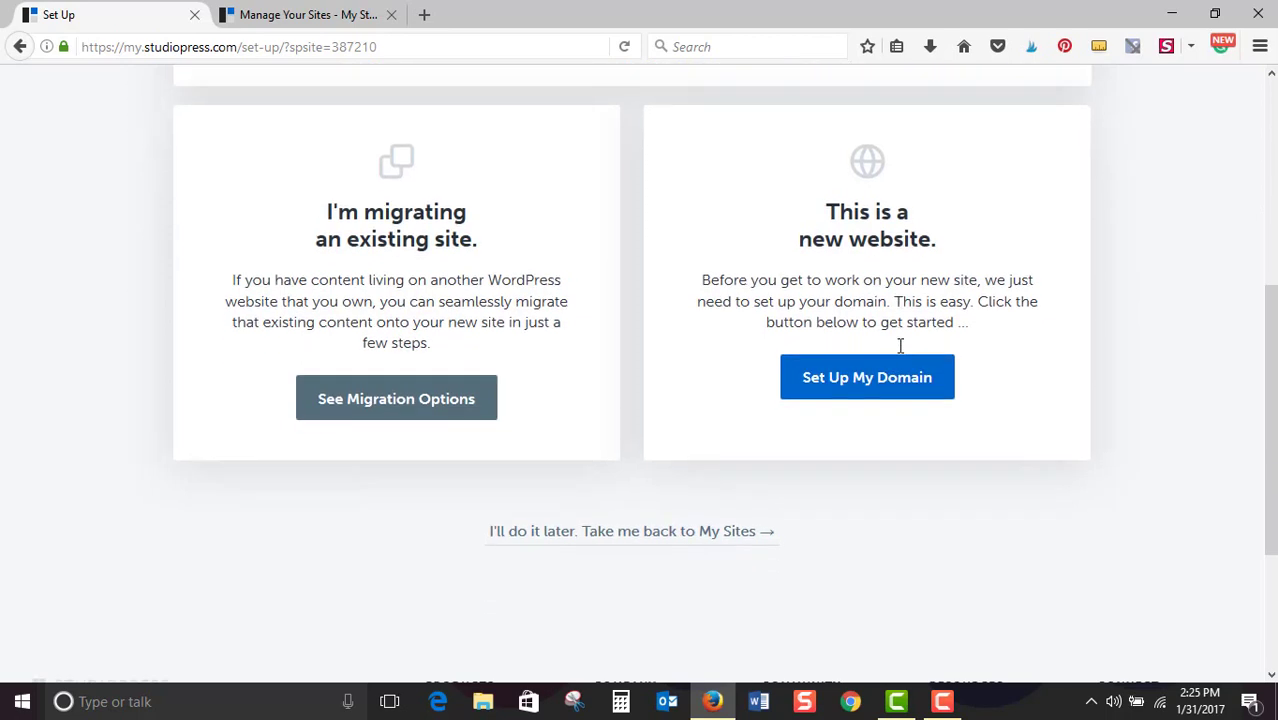
{"action": "scroll", "coordinate": [660, 534], "scroll_direction": "down", "scroll_amount": 2}
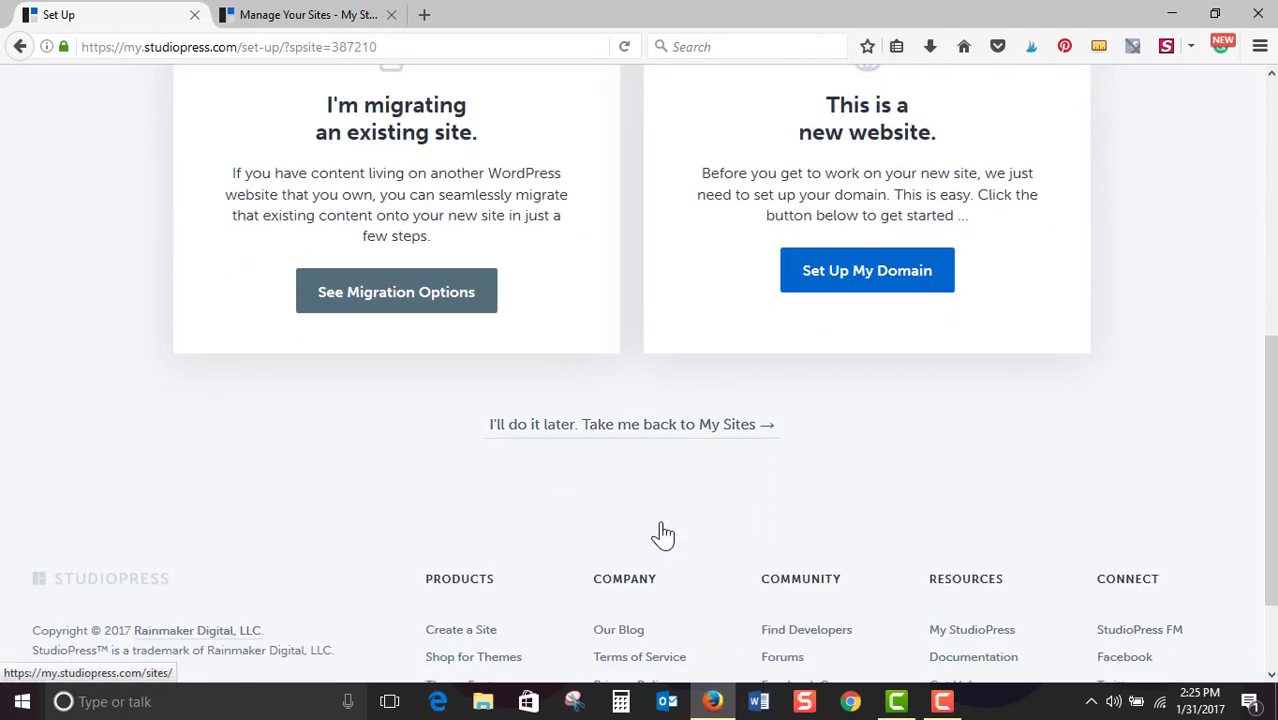
{"action": "scroll", "coordinate": [660, 521], "scroll_direction": "up", "scroll_amount": 6}
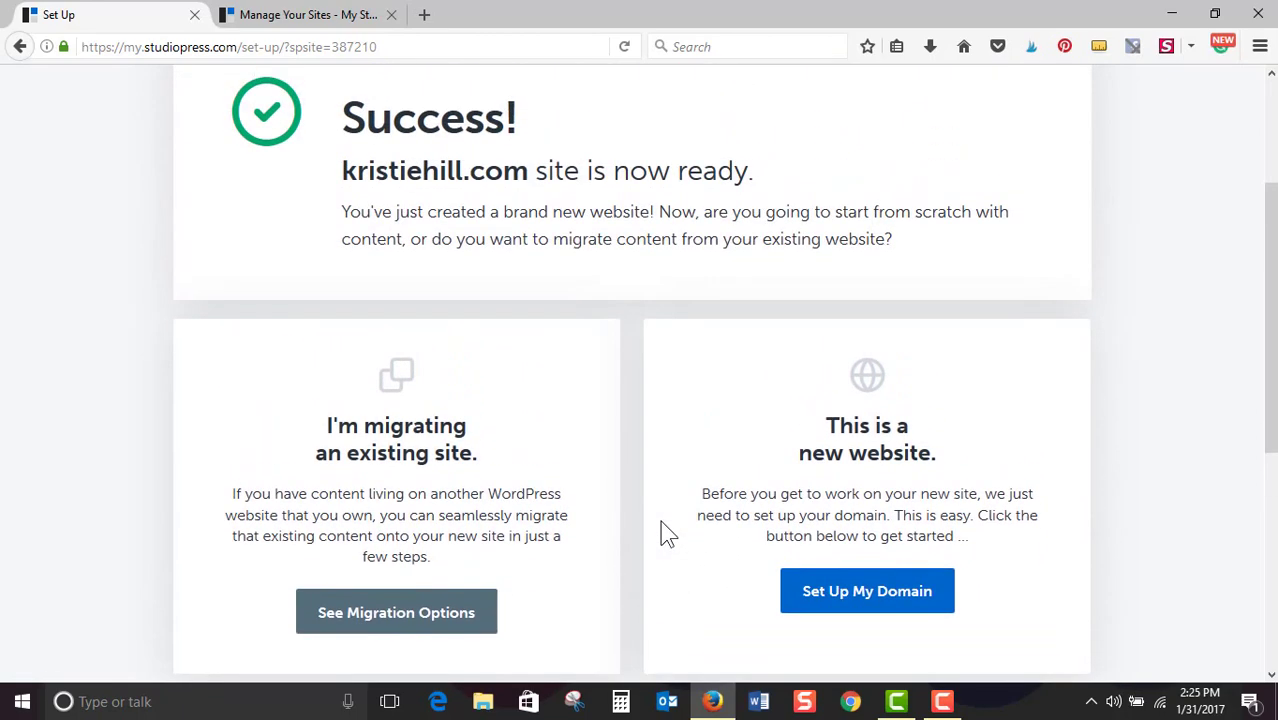
Read the migration options covering the Fantasktic service and the DIY WordPress migration plugins, and close them
{"action": "left_click", "coordinate": [380, 632]}
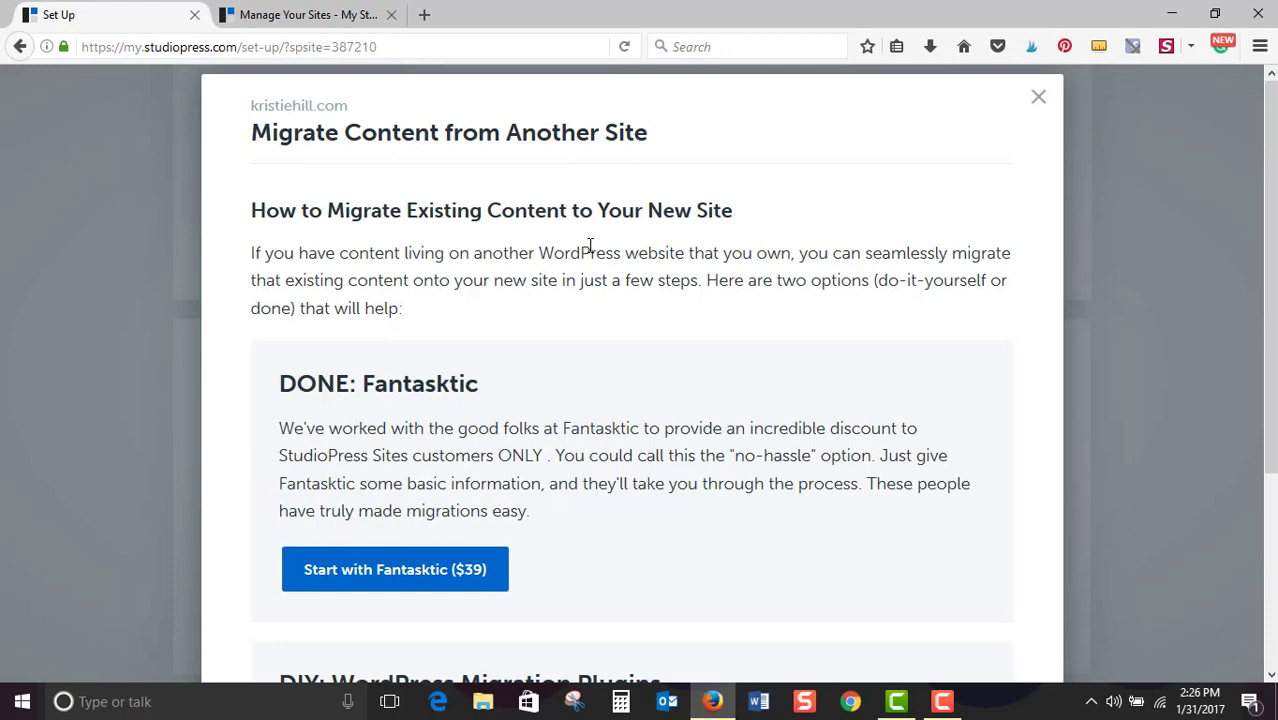
{"action": "scroll", "coordinate": [588, 245], "scroll_direction": "down", "scroll_amount": 3}
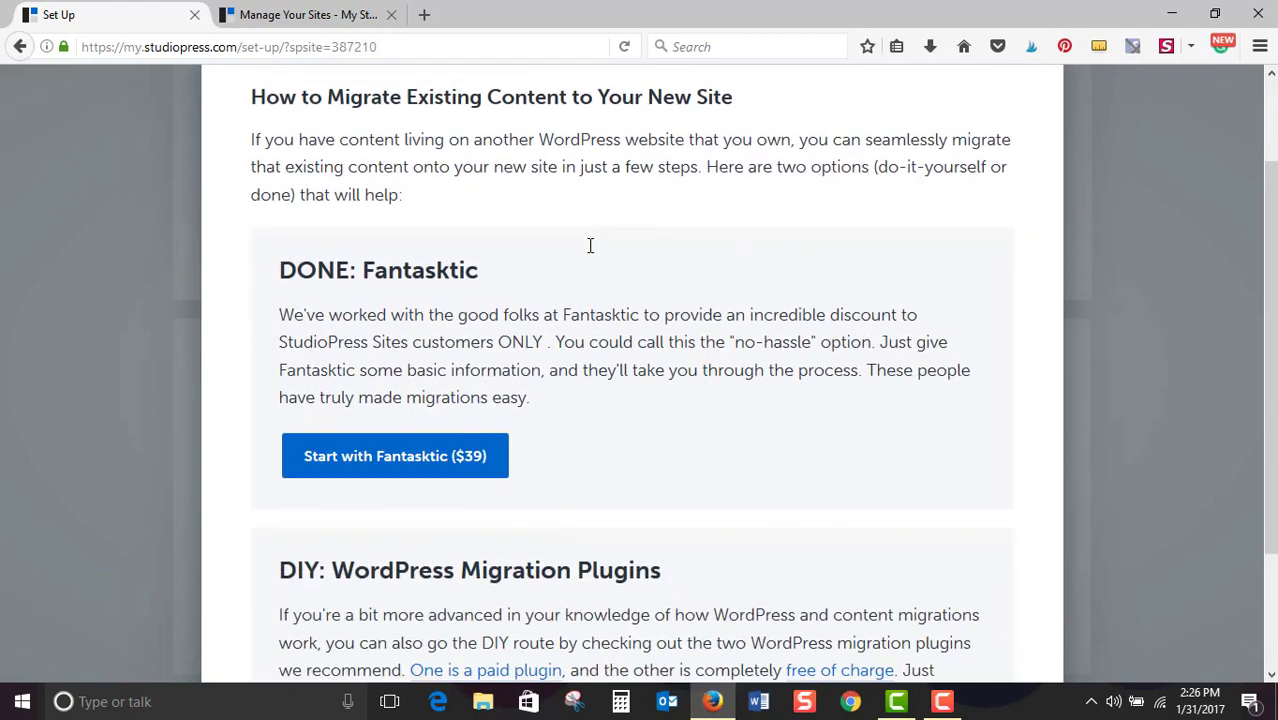
{"action": "scroll", "coordinate": [590, 257], "scroll_direction": "up", "scroll_amount": 3}
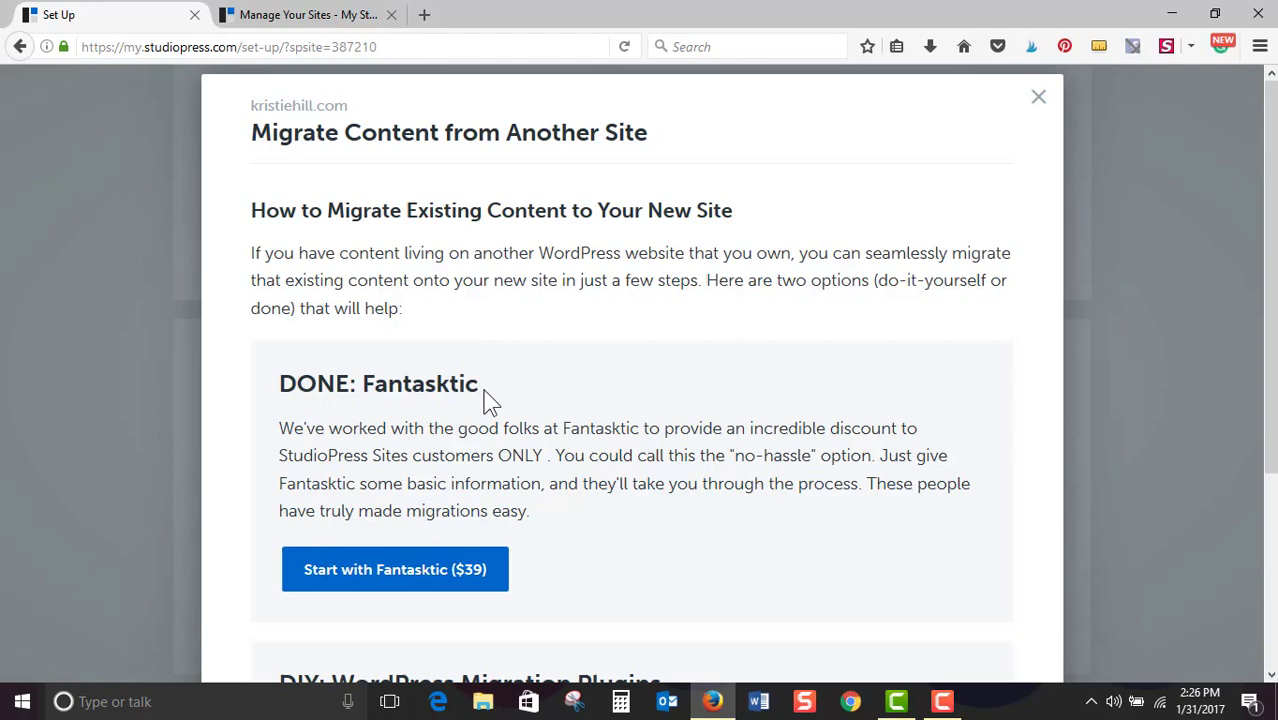
{"action": "scroll", "coordinate": [485, 398], "scroll_direction": "down", "scroll_amount": 2}
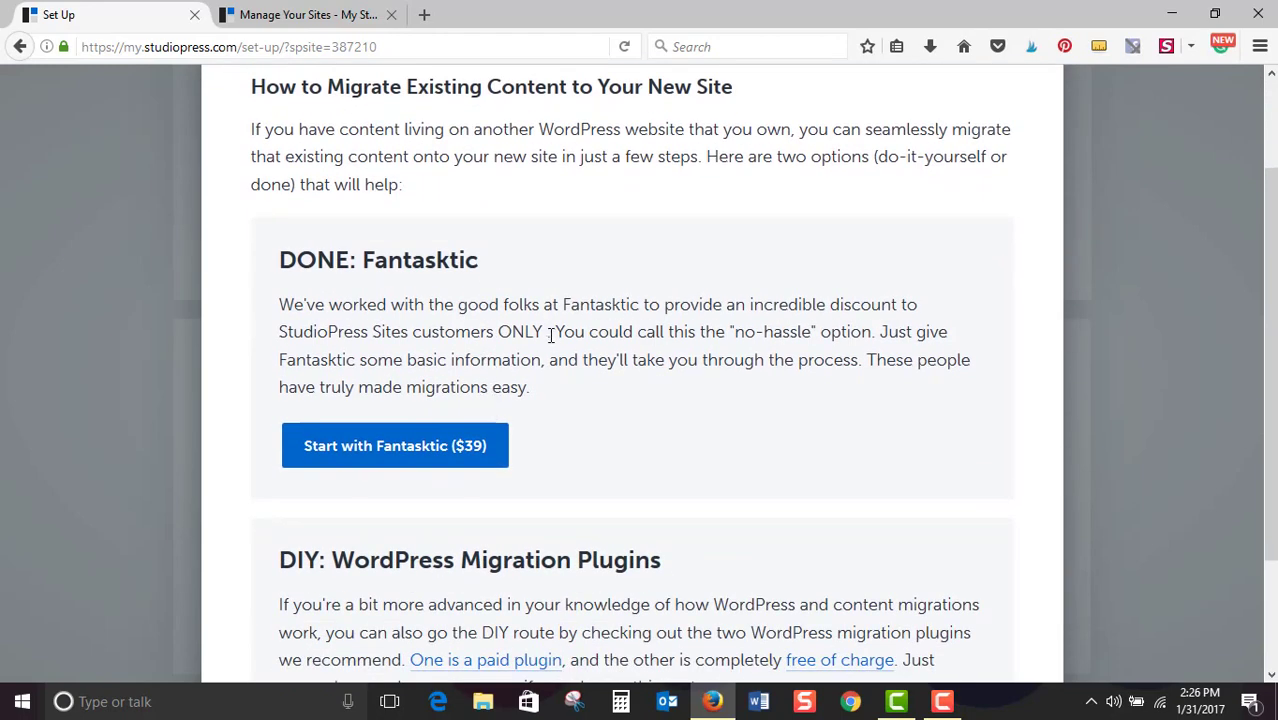
{"action": "scroll", "coordinate": [540, 340], "scroll_direction": "down", "scroll_amount": 2}
{"action": "scroll", "coordinate": [520, 315], "scroll_direction": "up", "scroll_amount": 2}
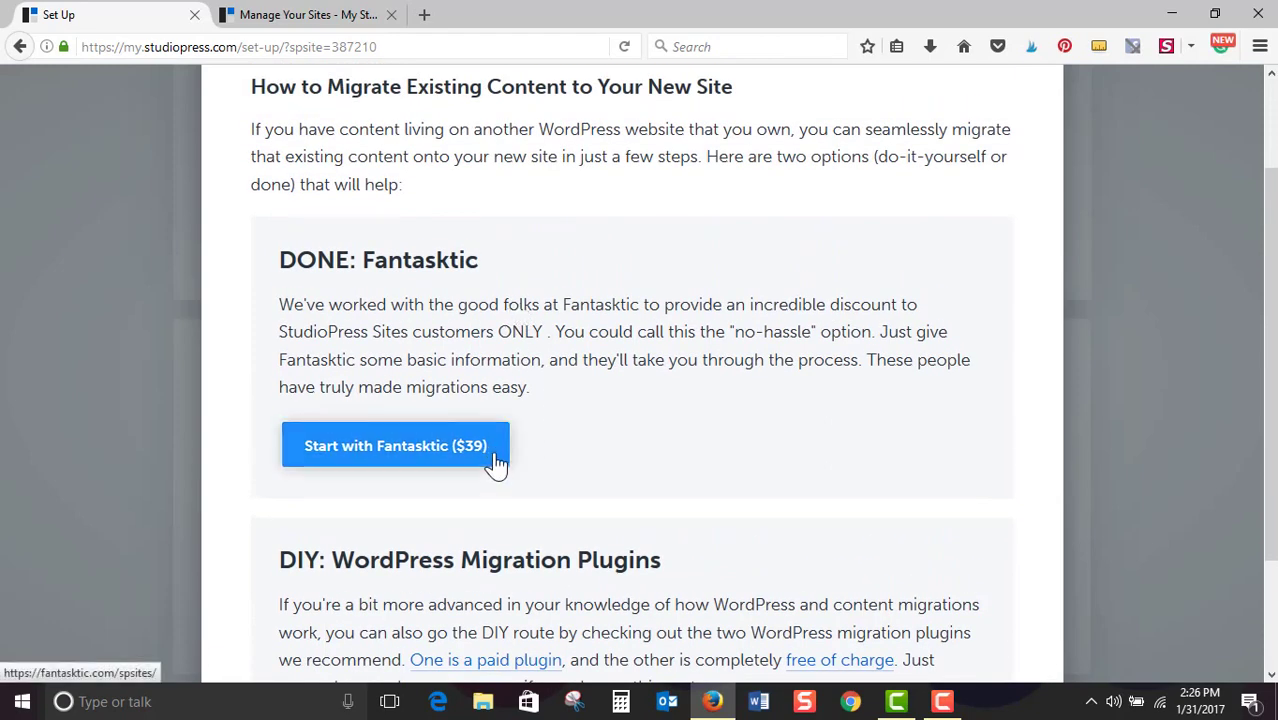
{"action": "scroll", "coordinate": [493, 458], "scroll_direction": "down", "scroll_amount": 2}
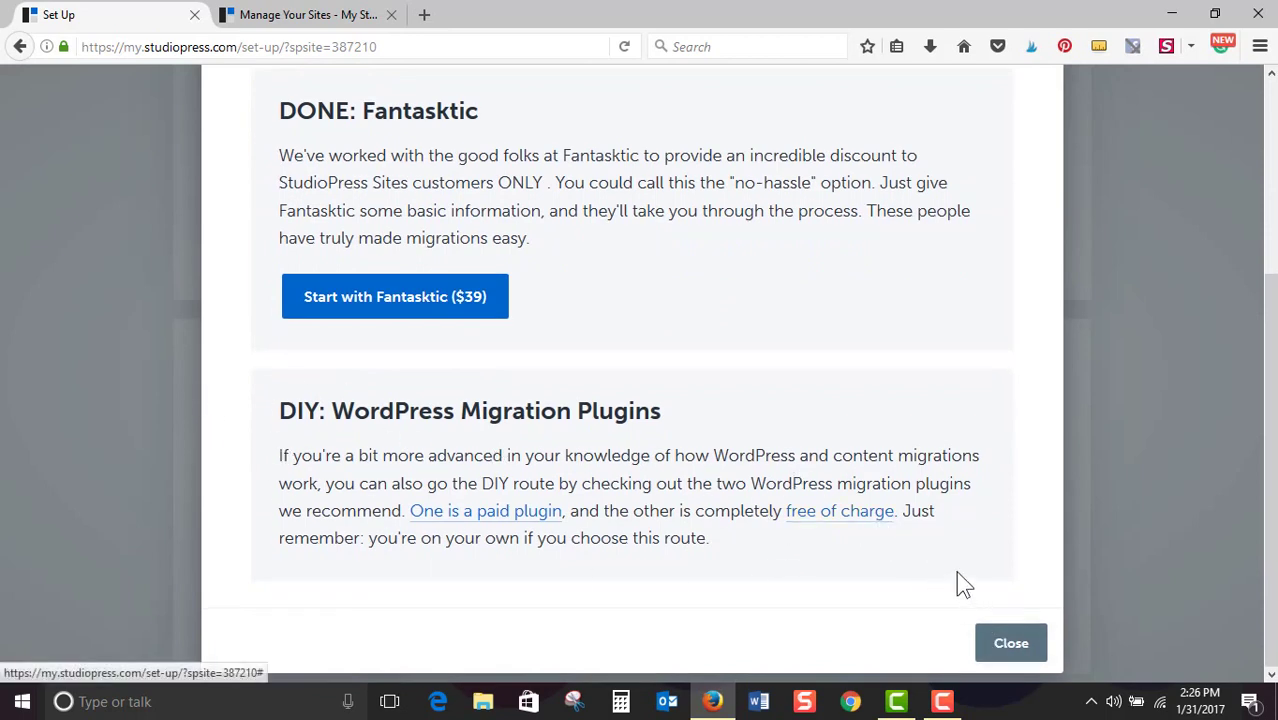
{"action": "scroll", "coordinate": [956, 571], "scroll_direction": "up", "scroll_amount": 1}
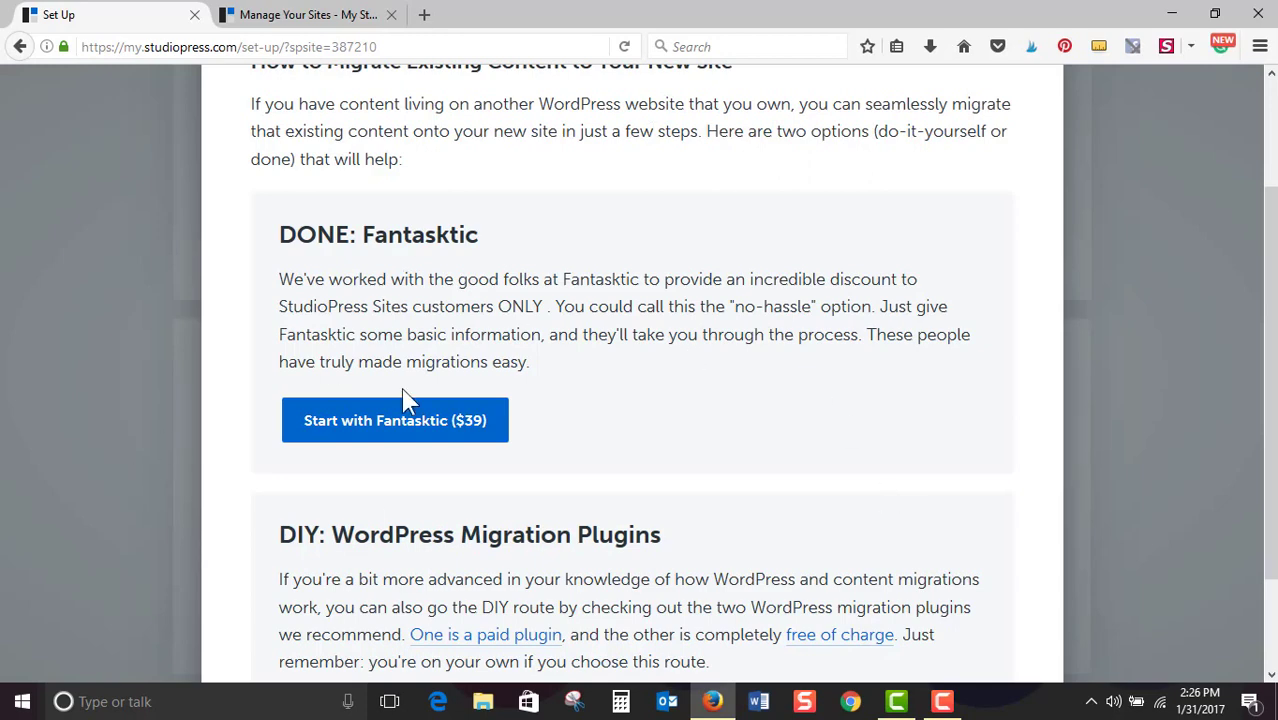
{"action": "scroll", "coordinate": [422, 390], "scroll_direction": "down", "scroll_amount": 1}
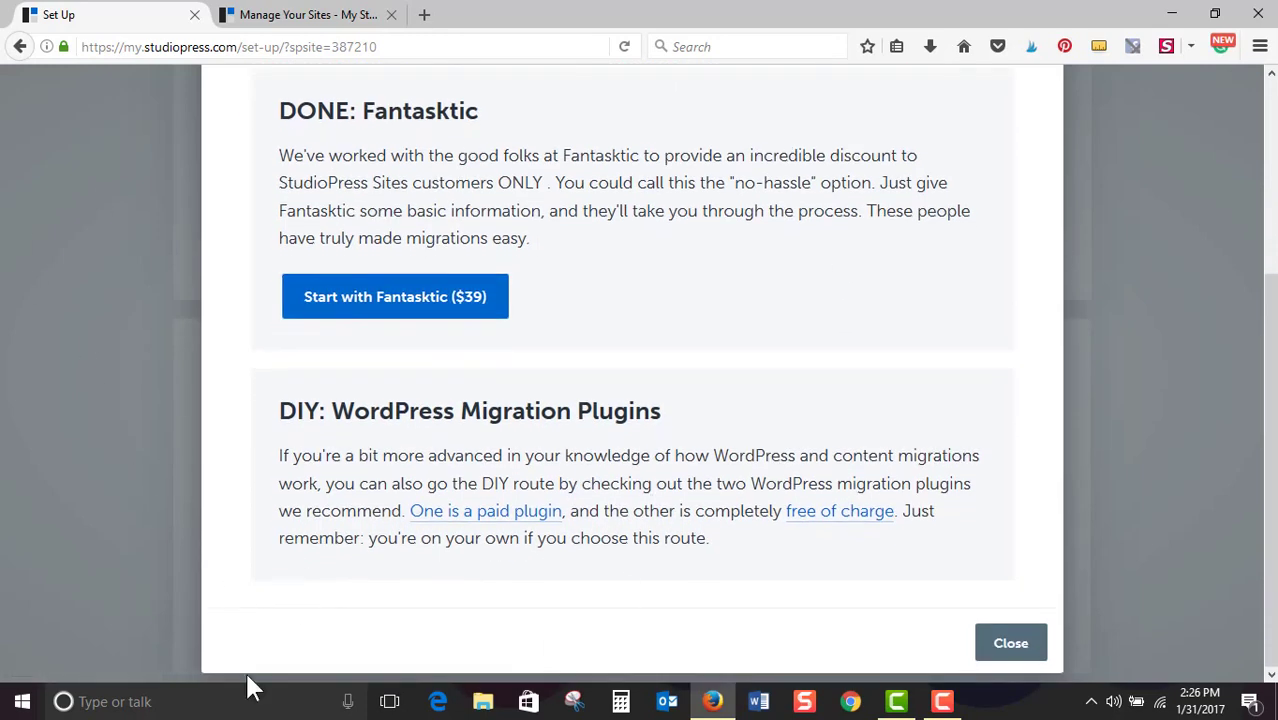
{"action": "left_click", "coordinate": [1012, 646]}
Go back to the My Sites list and open the Domain Settings of the new site
{"action": "scroll", "coordinate": [1015, 559], "scroll_direction": "down", "scroll_amount": 1}
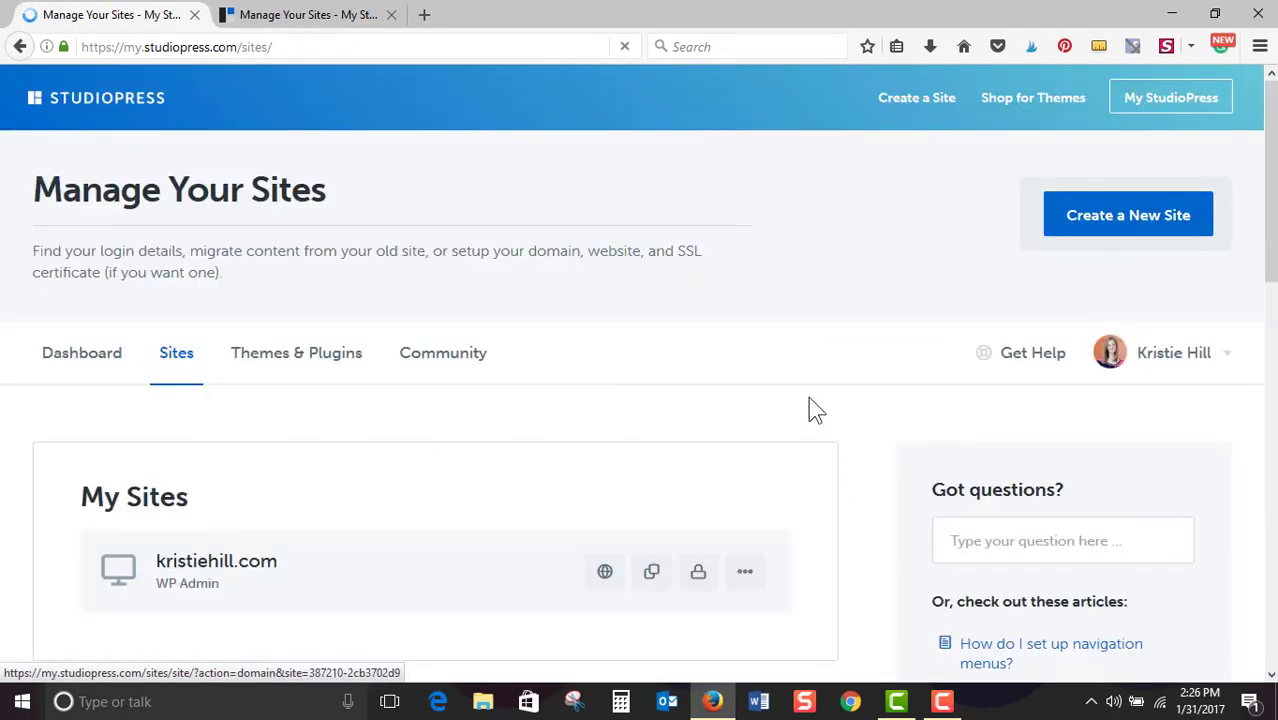
{"action": "scroll", "coordinate": [808, 396], "scroll_direction": "down", "scroll_amount": 3}
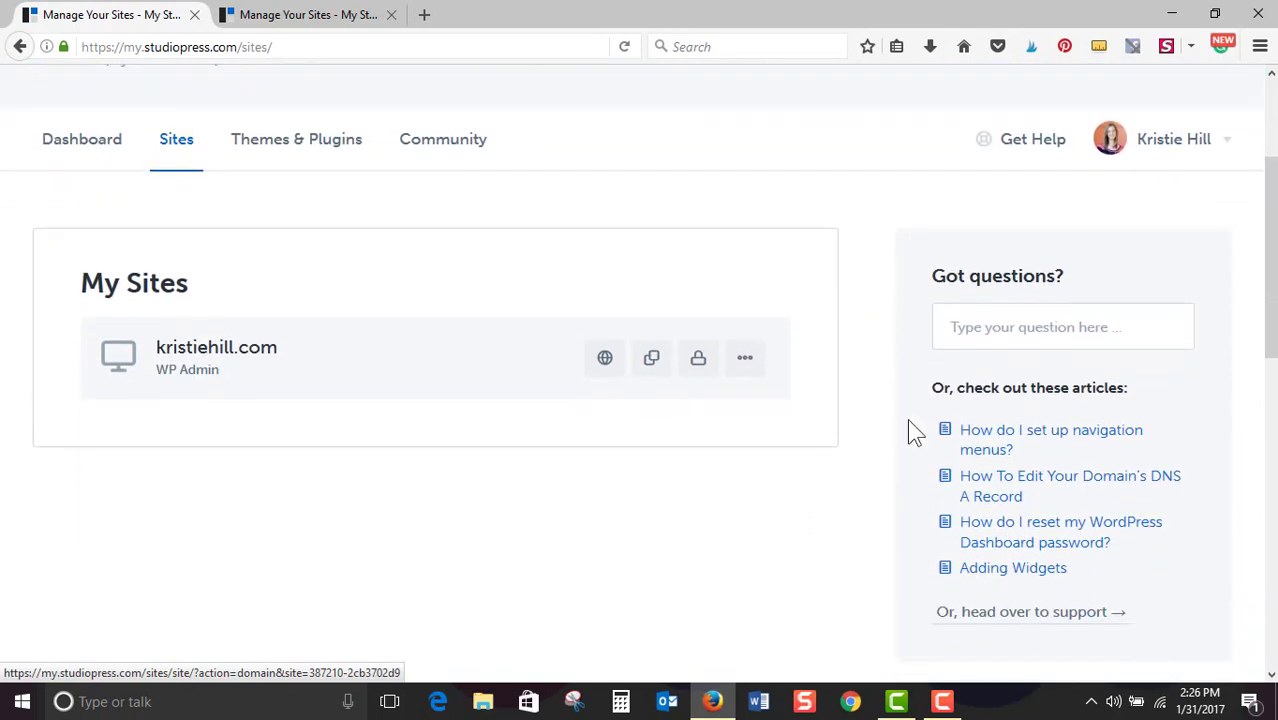
{"action": "scroll", "coordinate": [686, 390], "scroll_direction": "up", "scroll_amount": 3}
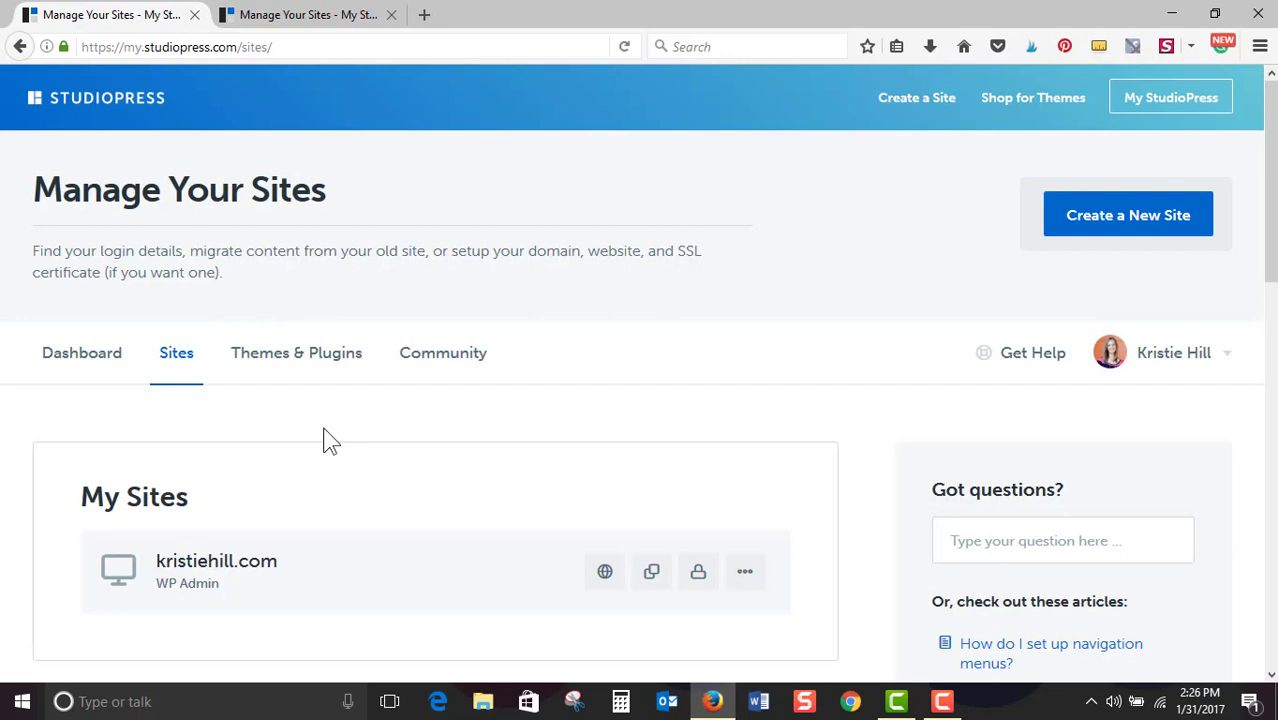
{"action": "scroll", "coordinate": [356, 510], "scroll_direction": "down", "scroll_amount": 2}
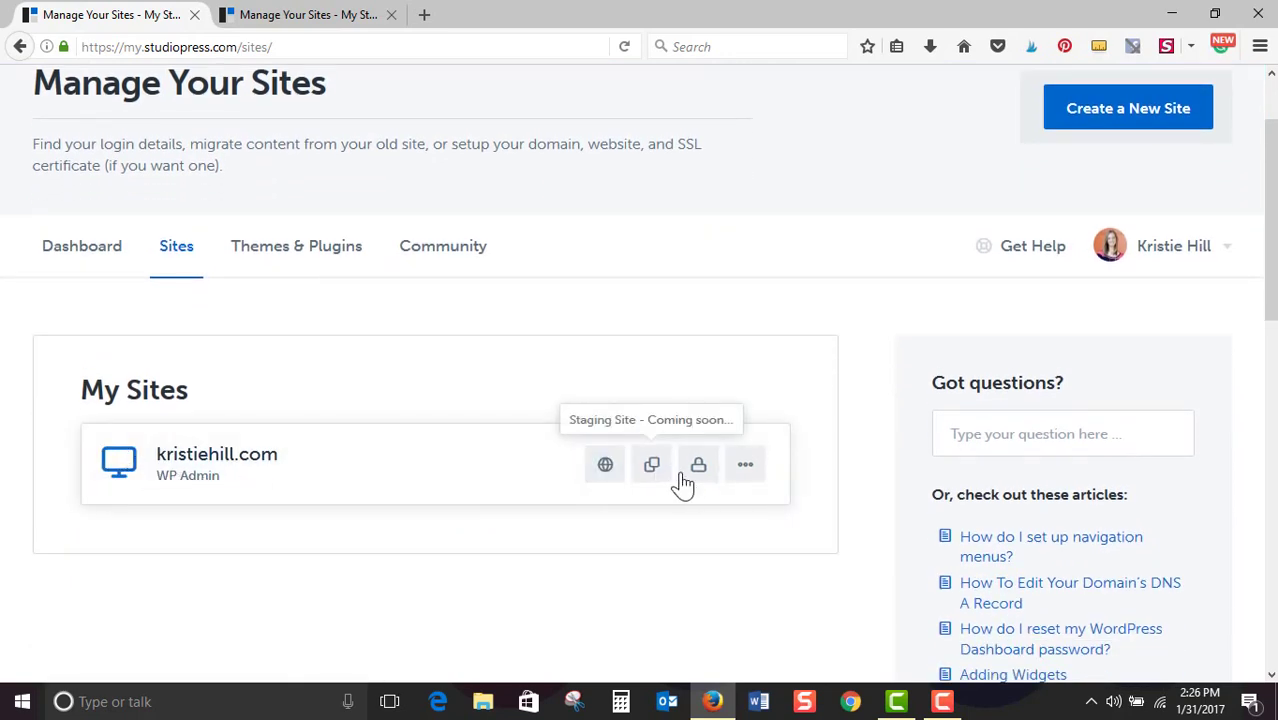
{"action": "left_click", "coordinate": [748, 470]}
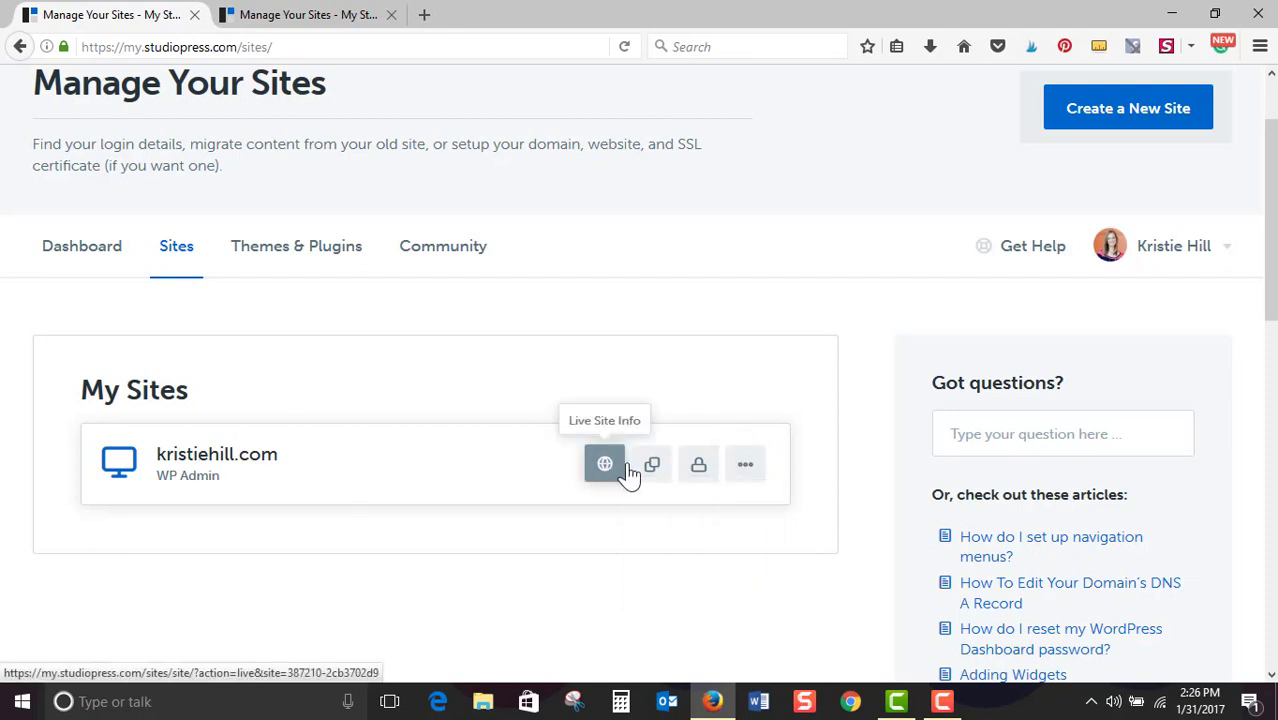
{"action": "left_click", "coordinate": [743, 502]}
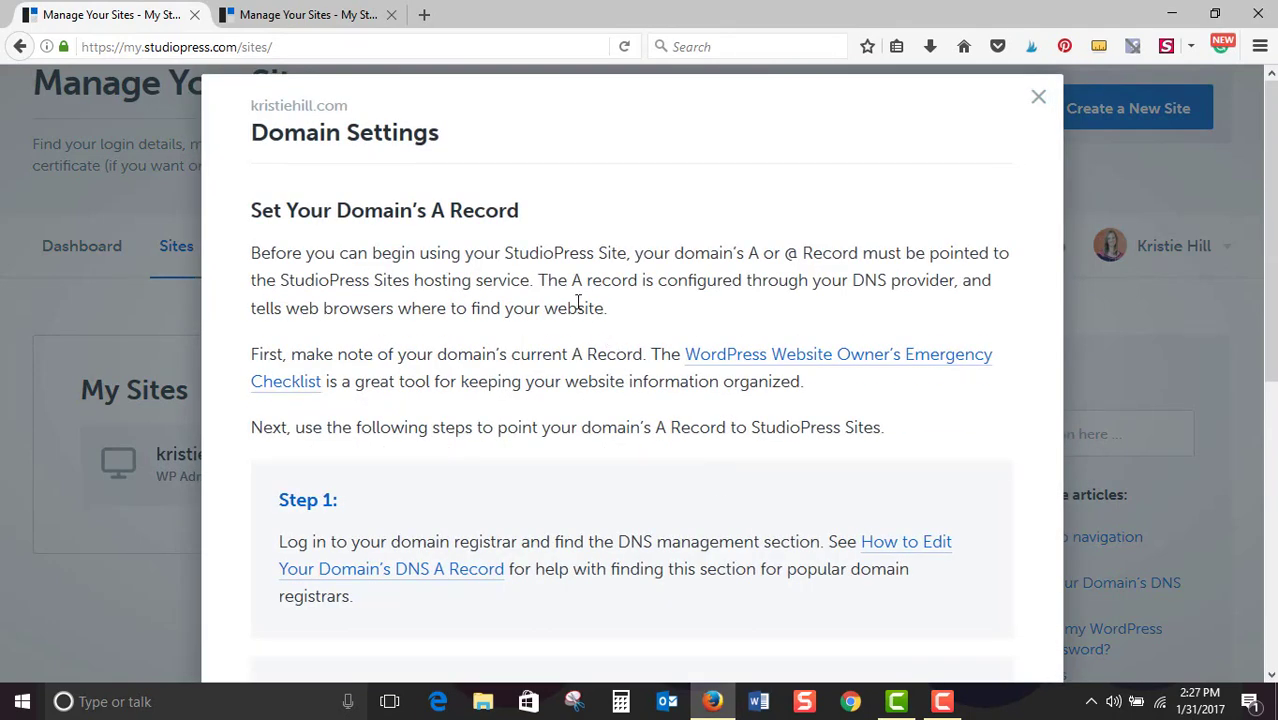
Copy the A record IP address 45.55.152.116 from Step 2 of the domain instructions and open a new browser tab
{"action": "scroll", "coordinate": [617, 363], "scroll_direction": "down", "scroll_amount": 4}
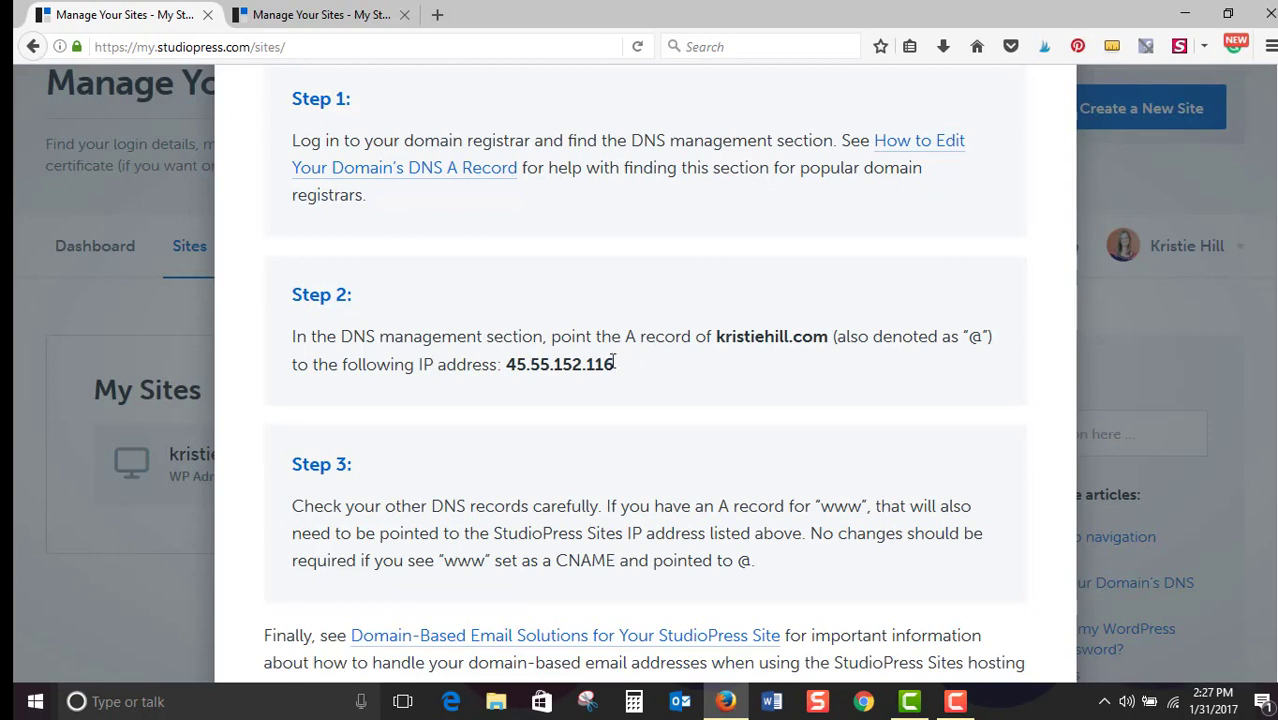
{"action": "left_click_drag", "start_coordinate": [612, 364], "coordinate": [506, 364]}
{"action": "right_click", "coordinate": [519, 370]}
{"action": "left_click", "coordinate": [528, 379]}
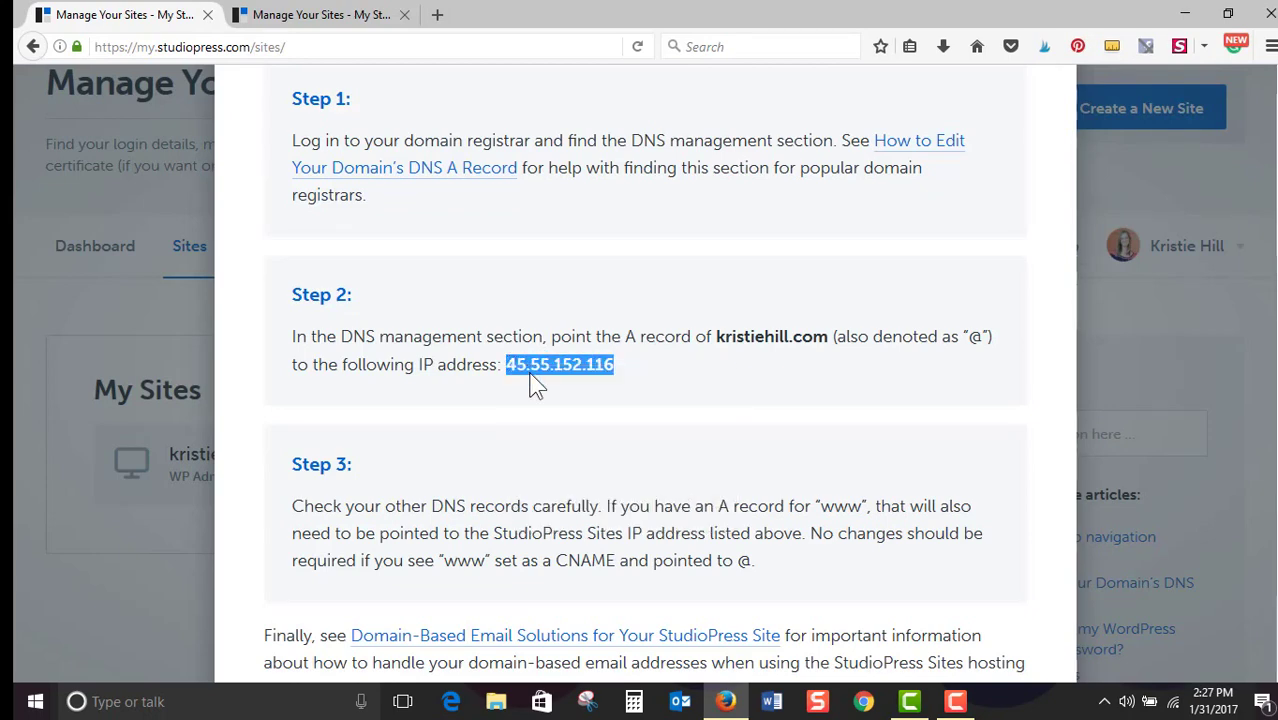
{"action": "scroll", "coordinate": [530, 382], "scroll_direction": "down", "scroll_amount": 1}
{"action": "scroll", "coordinate": [535, 385], "scroll_direction": "up", "scroll_amount": 5}
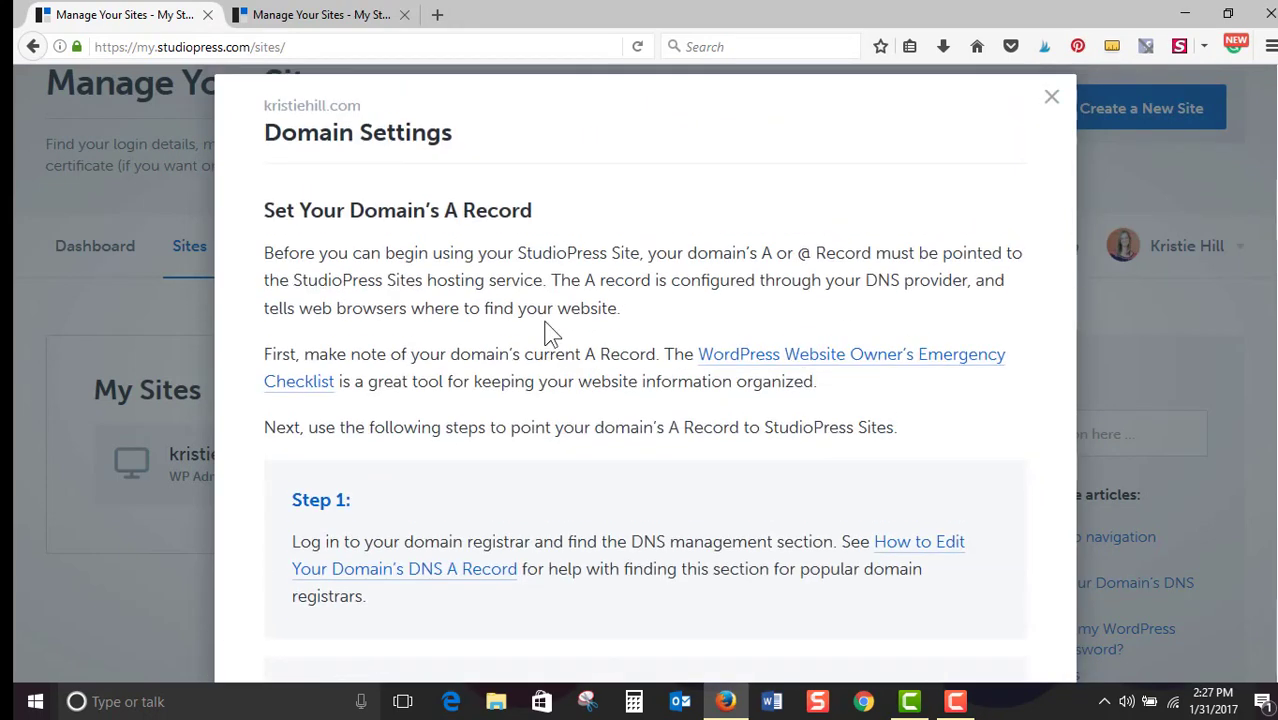
{"action": "left_click", "coordinate": [440, 16]}
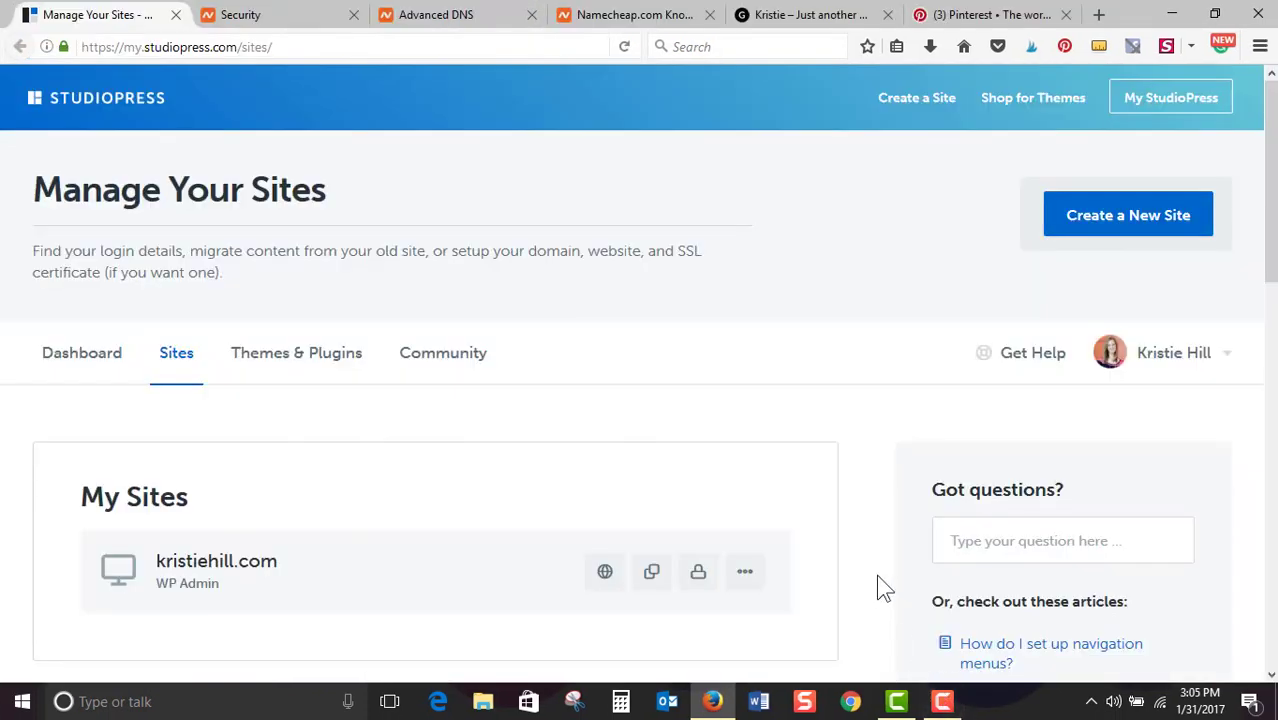
View the site's Domain Settings from the My Sites list once more and close them to return to the list
{"action": "left_click", "coordinate": [745, 572]}
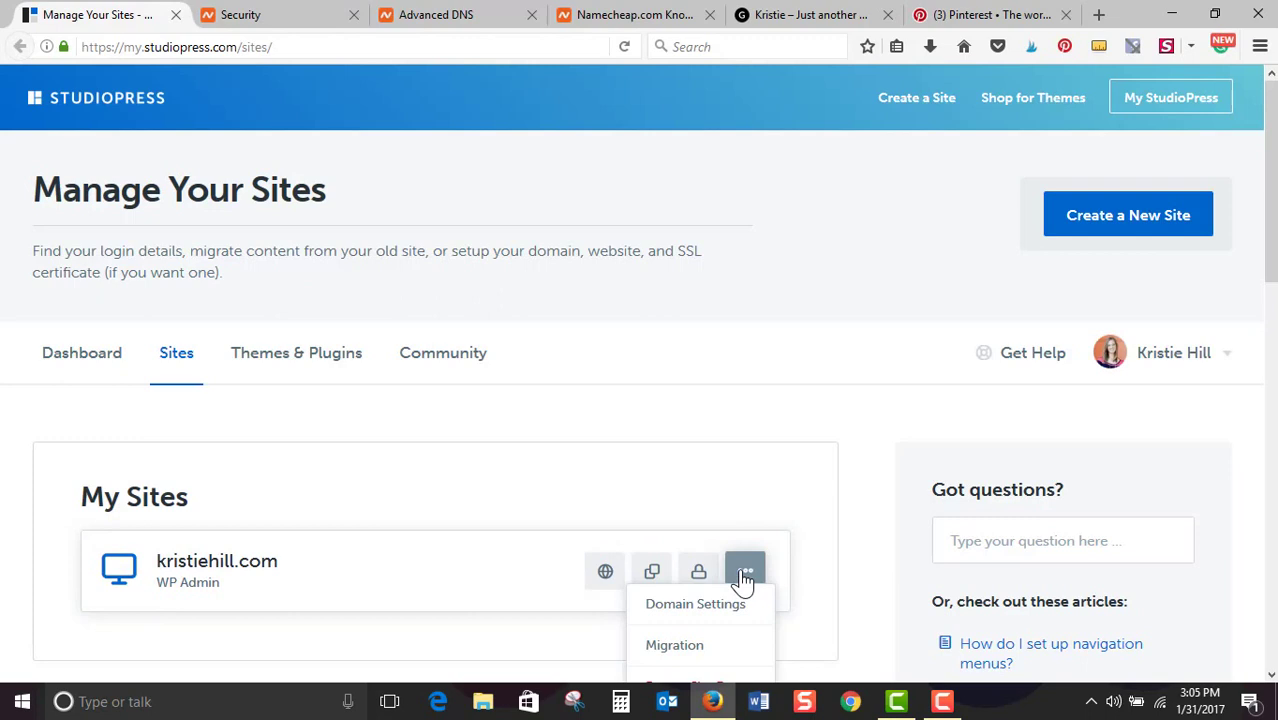
{"action": "scroll", "coordinate": [745, 578], "scroll_direction": "down", "scroll_amount": 2}
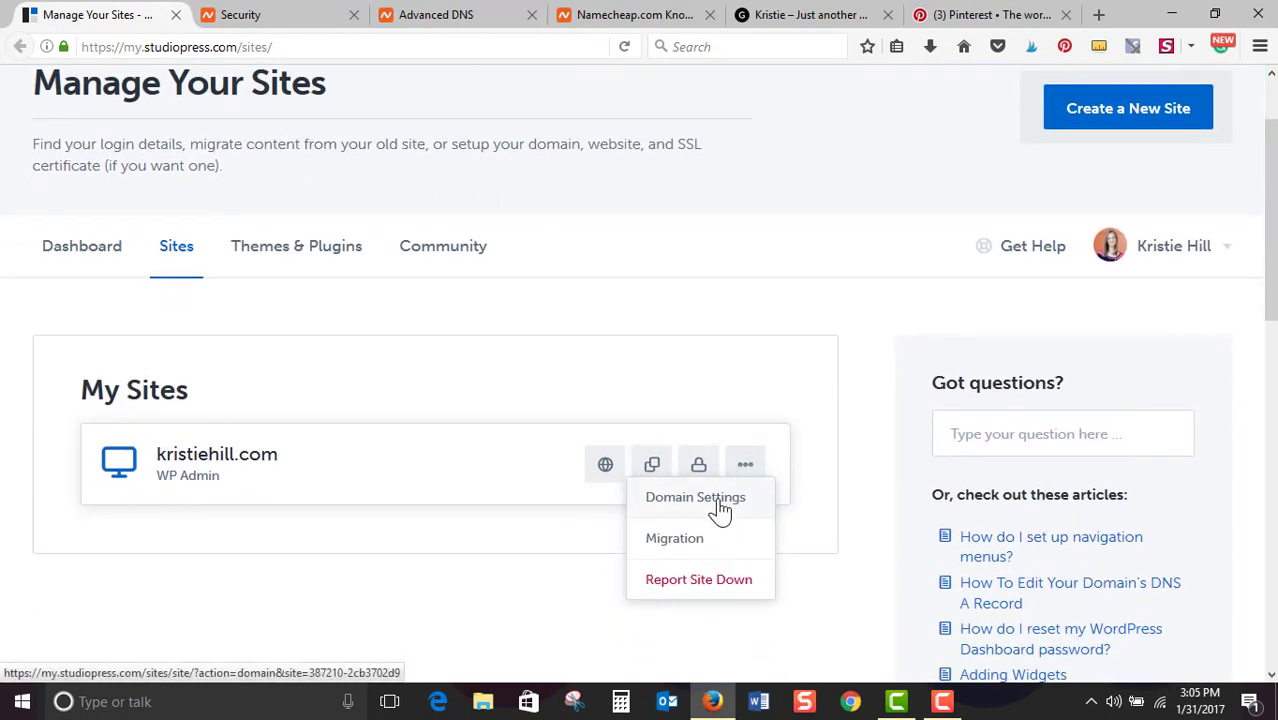
{"action": "left_click", "coordinate": [720, 510]}
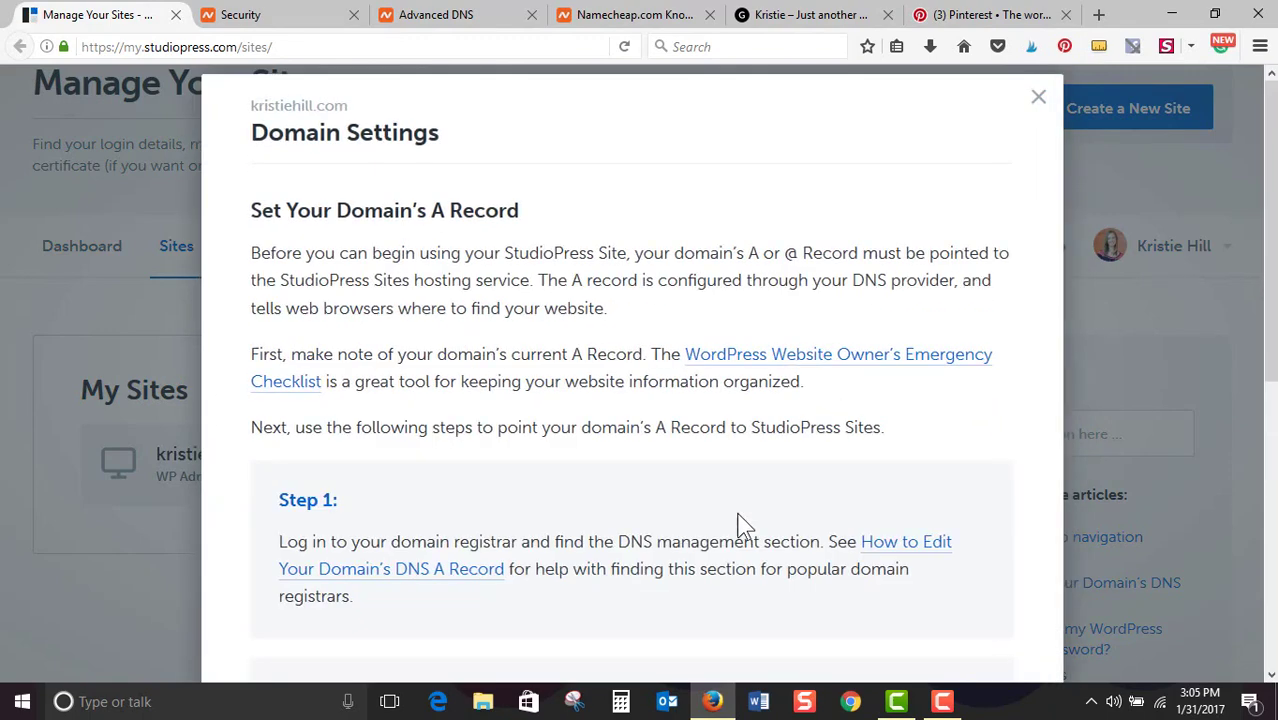
{"action": "left_click", "coordinate": [1040, 99]}
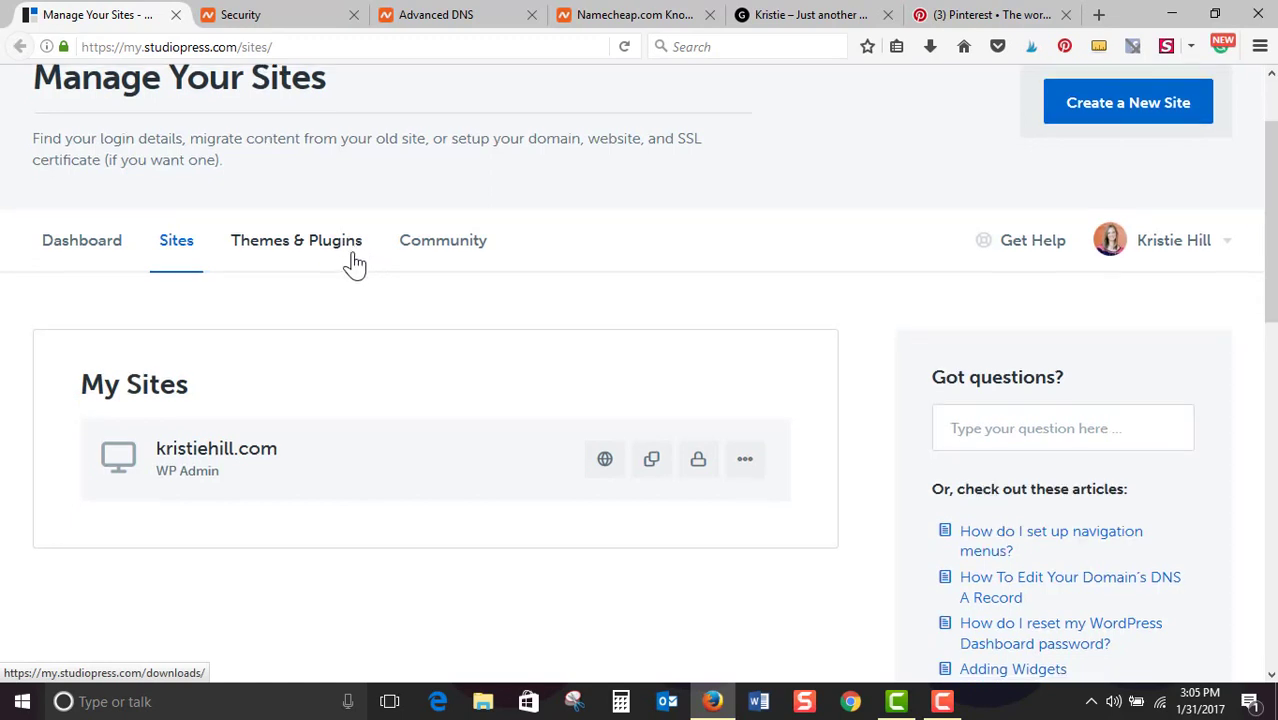
{"action": "scroll", "coordinate": [352, 266], "scroll_direction": "down", "scroll_amount": 2}
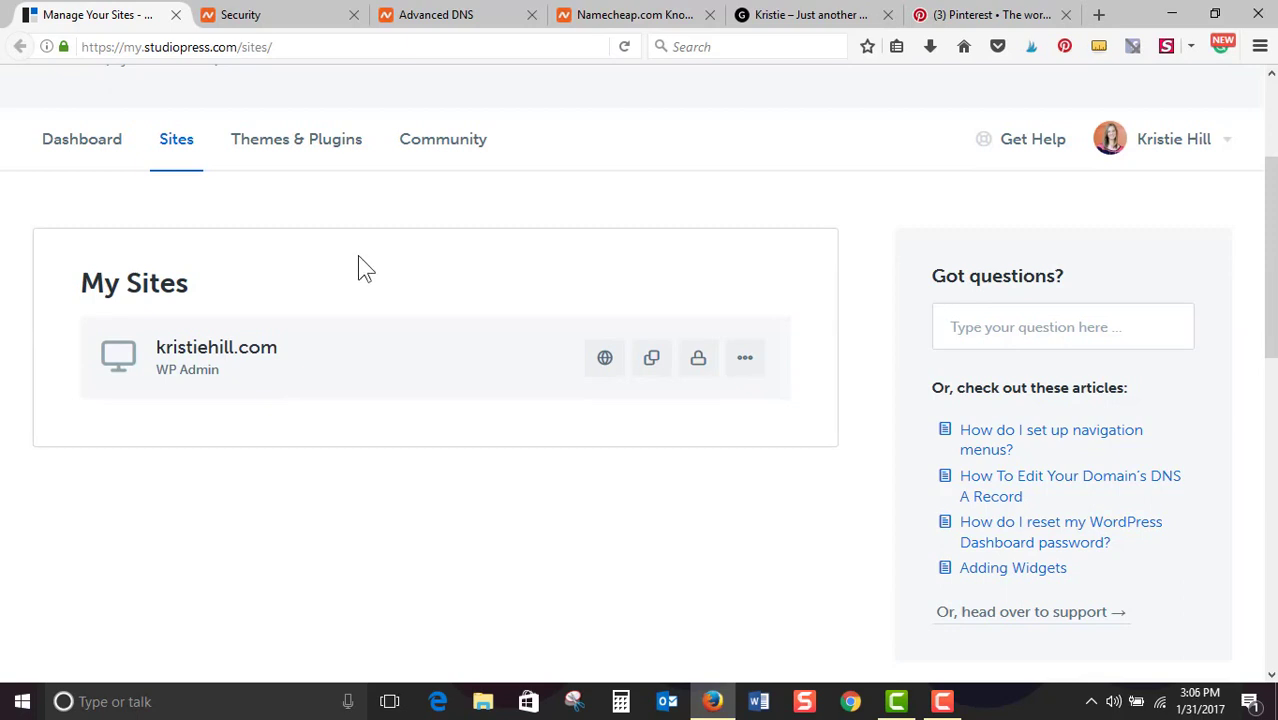
Review the new site's Domain Settings, close them, and look over the site's live home page
{"action": "left_click", "coordinate": [607, 359]}
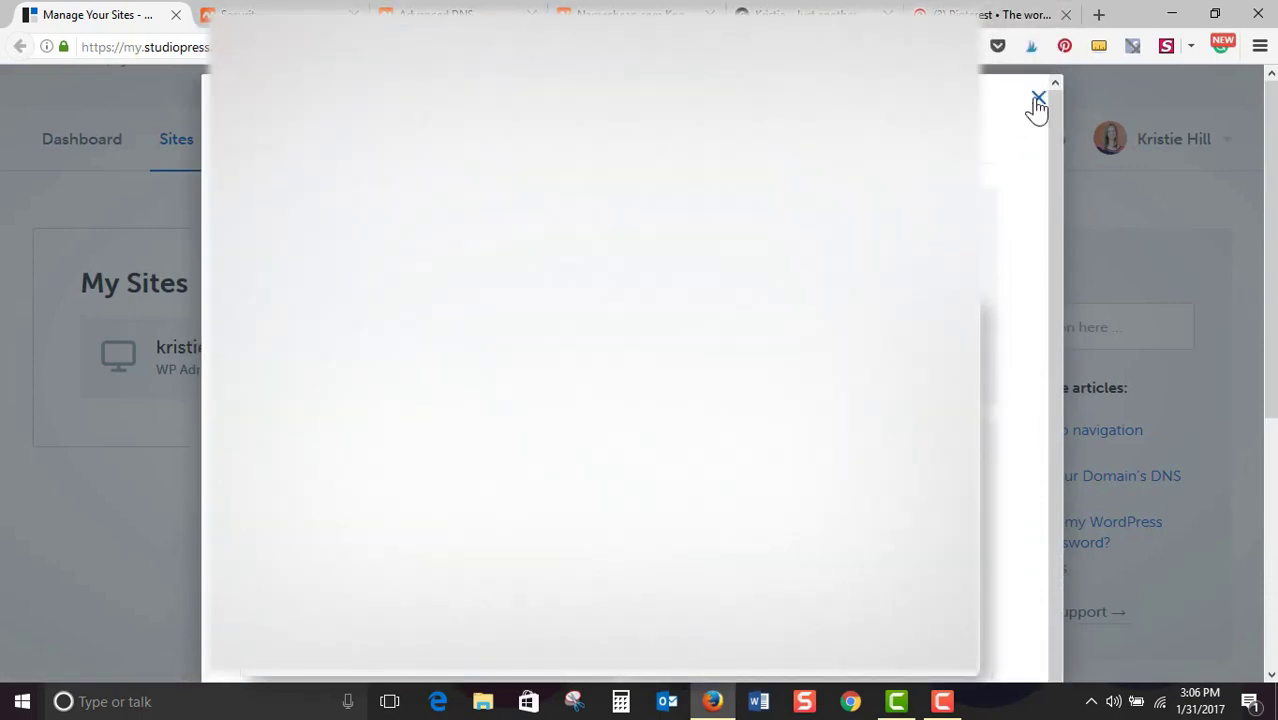
{"action": "left_click", "coordinate": [1037, 101]}
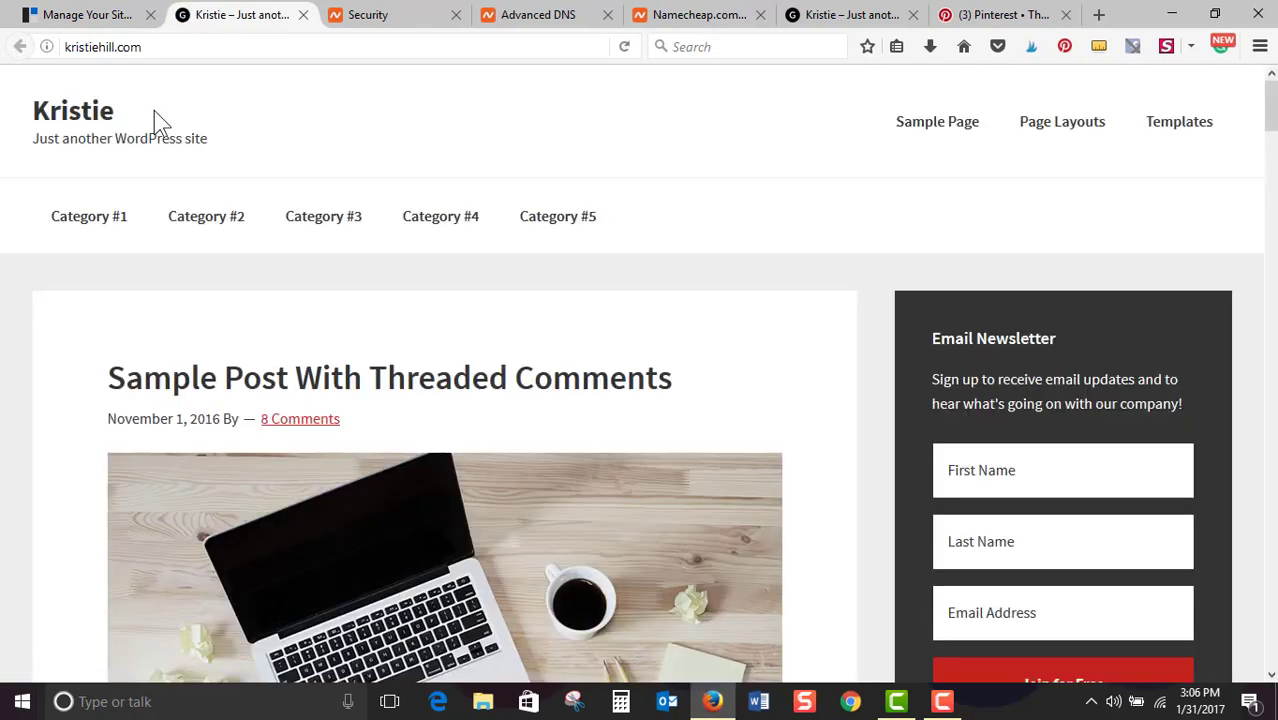
{"action": "scroll", "coordinate": [254, 197], "scroll_direction": "down", "scroll_amount": 10}
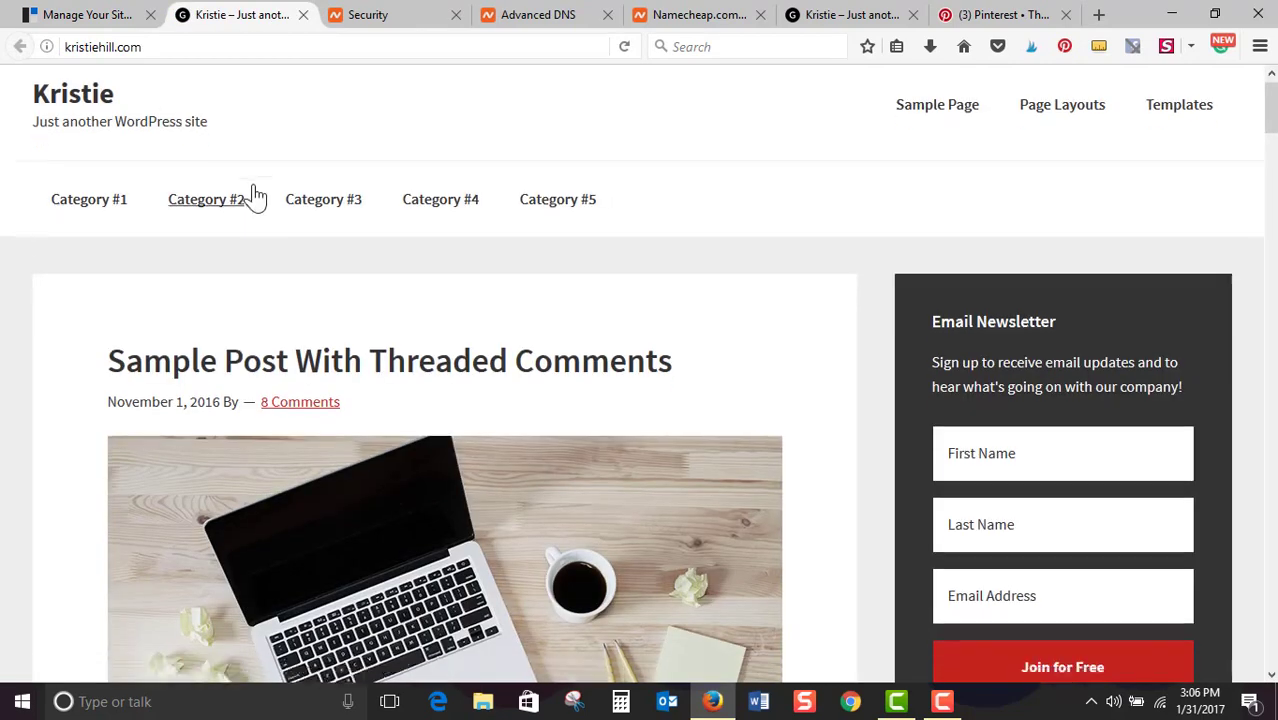
{"action": "scroll", "coordinate": [254, 195], "scroll_direction": "up", "scroll_amount": 10}
{"action": "mouse_move", "coordinate": [256, 197]}
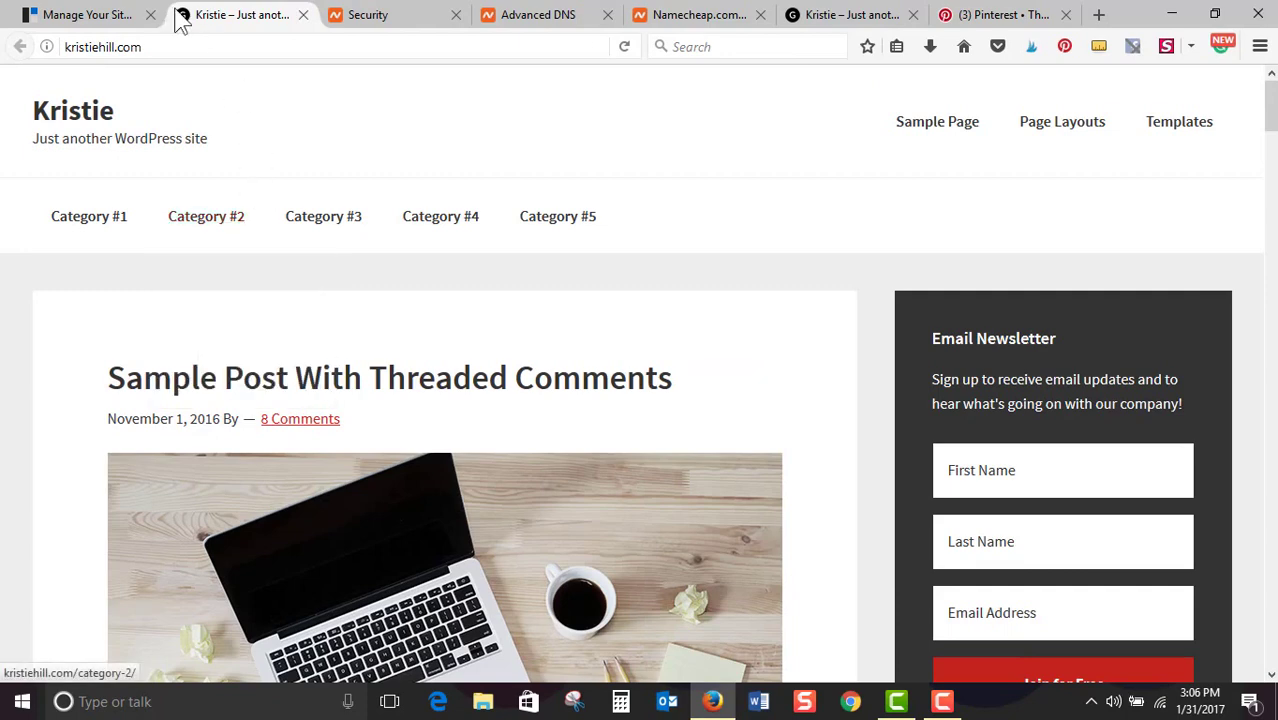
Return to the My Sites page and close the Security, Advanced DNS, Namecheap, duplicate site and Pinterest browser tabs
{"action": "left_click", "coordinate": [140, 14]}
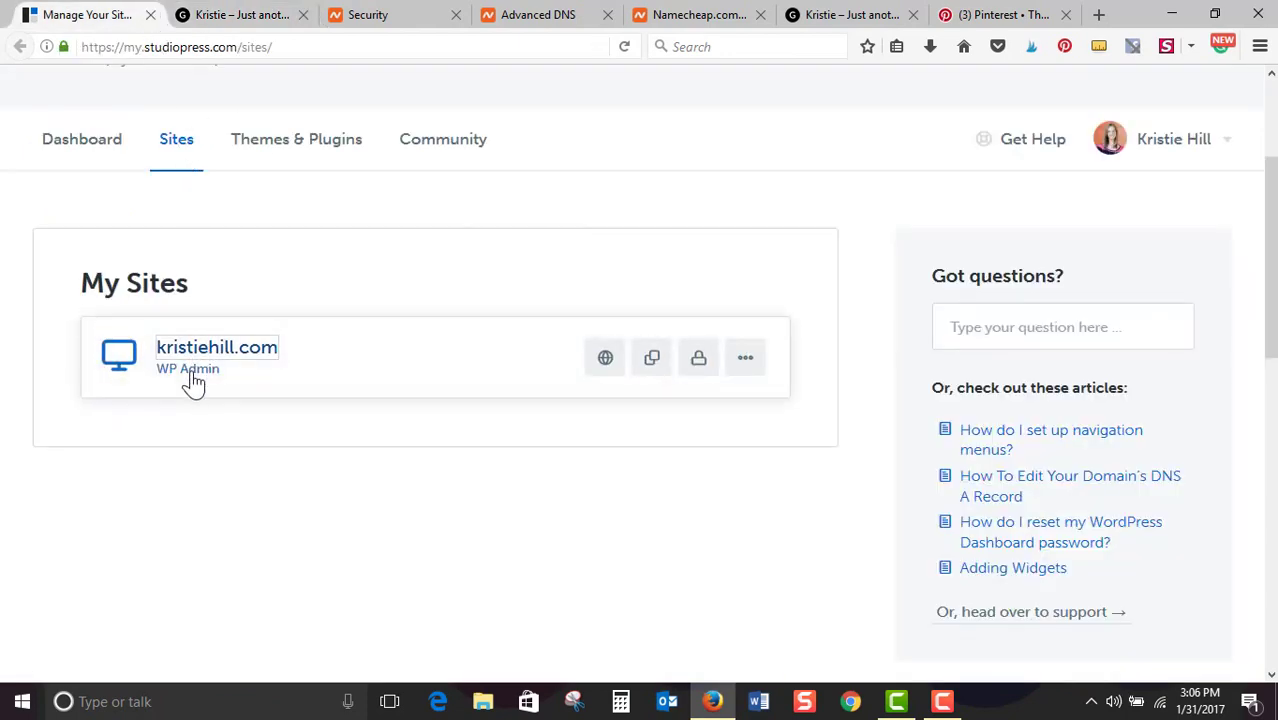
{"action": "left_click", "coordinate": [456, 15]}
{"action": "left_click", "coordinate": [456, 15]}
{"action": "left_click", "coordinate": [456, 15]}
{"action": "left_click", "coordinate": [456, 15]}
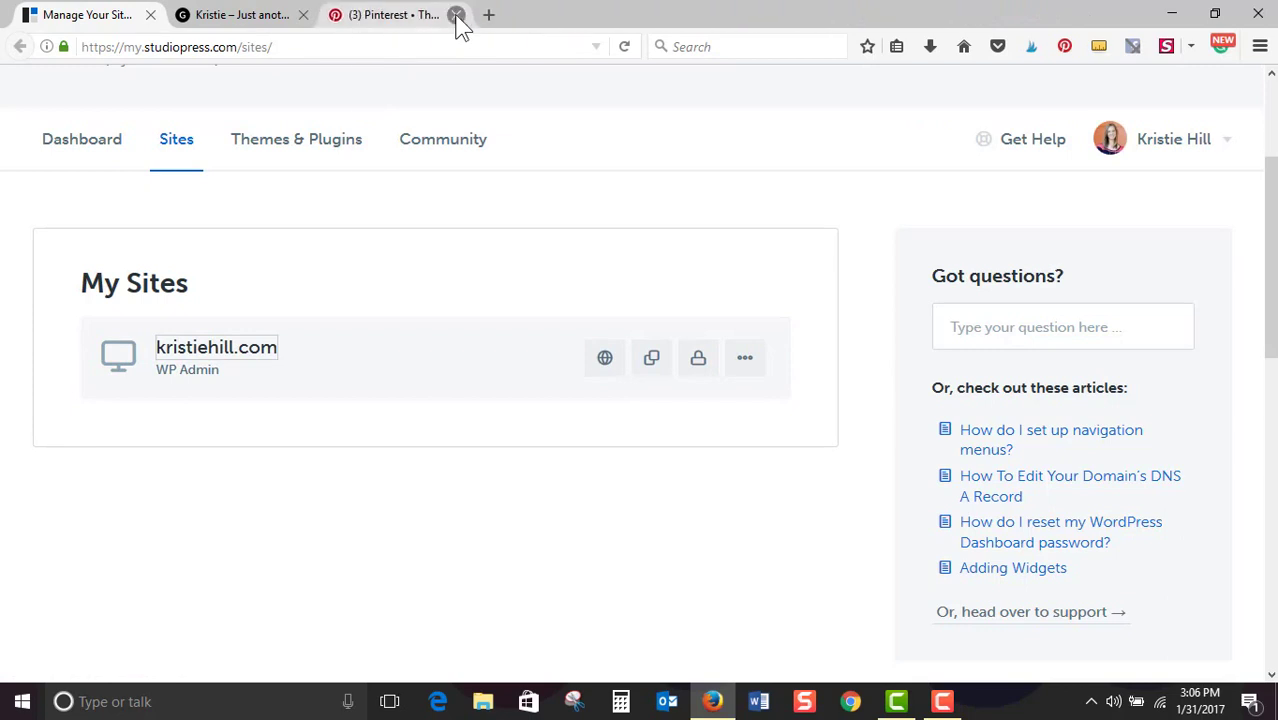
{"action": "left_click", "coordinate": [454, 15]}
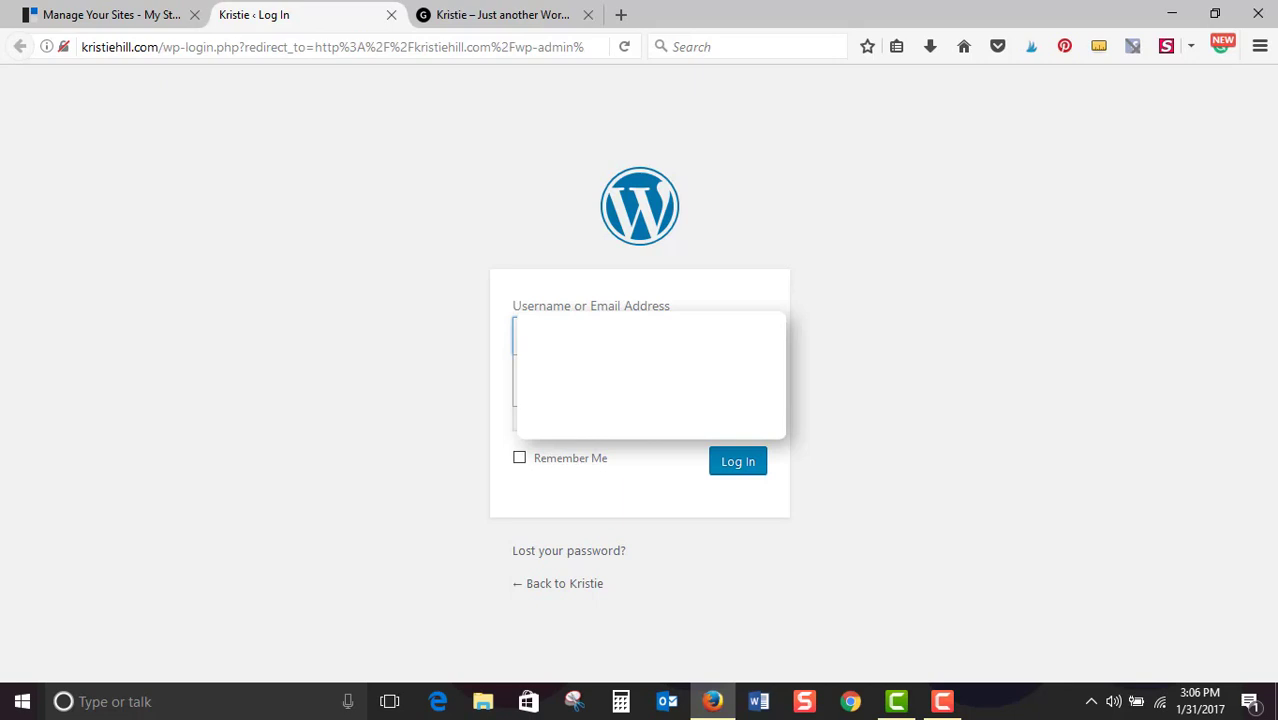
Log in to the site's WordPress admin with the username and password, and dismiss the browser's offer to remember them
{"action": "key", "text": "Tab"}
{"action": "left_click", "coordinate": [714, 461]}
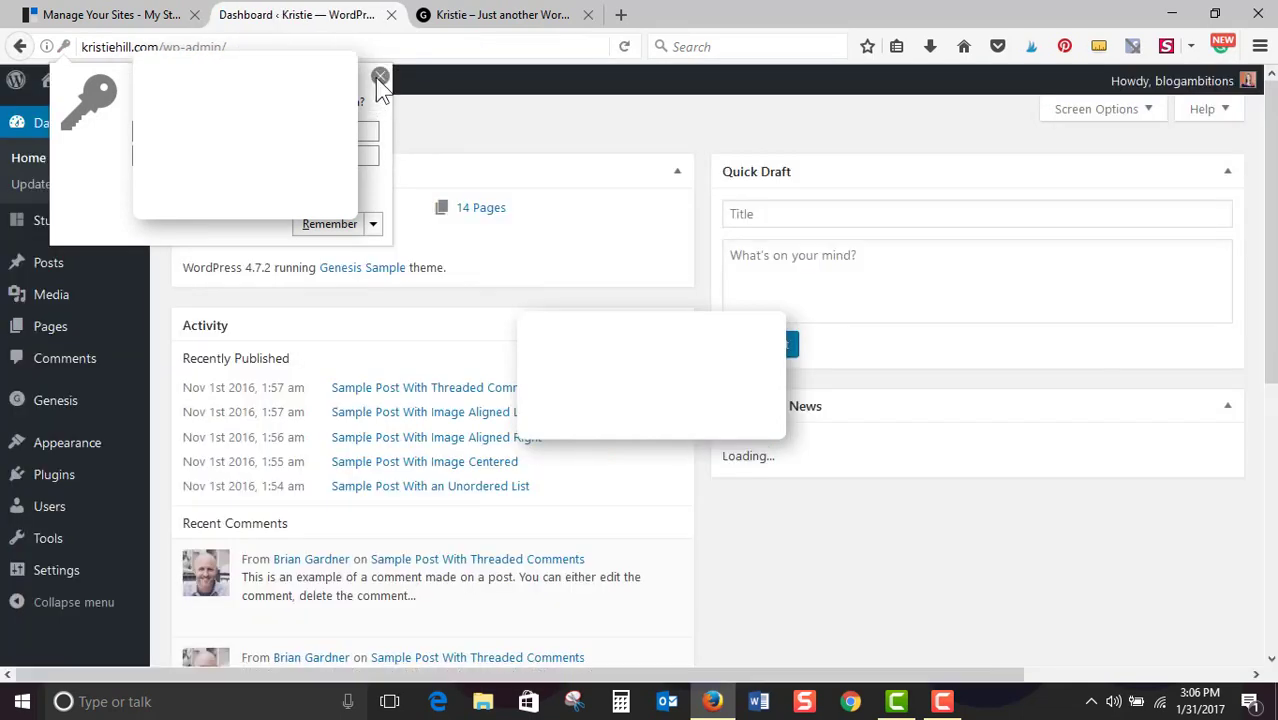
{"action": "left_click", "coordinate": [380, 78]}
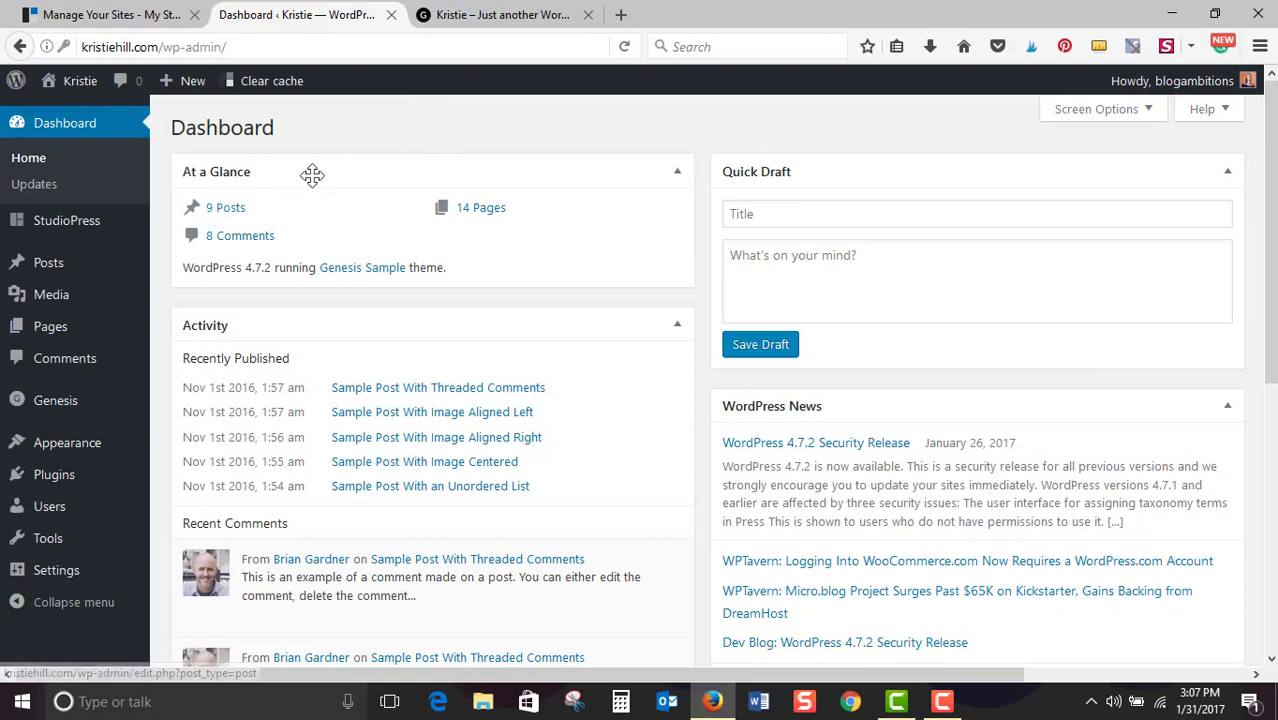
Look through the StudioPress Site Tools page and the StudioPress Themes collection in the WordPress admin
{"action": "mouse_move", "coordinate": [68, 228]}
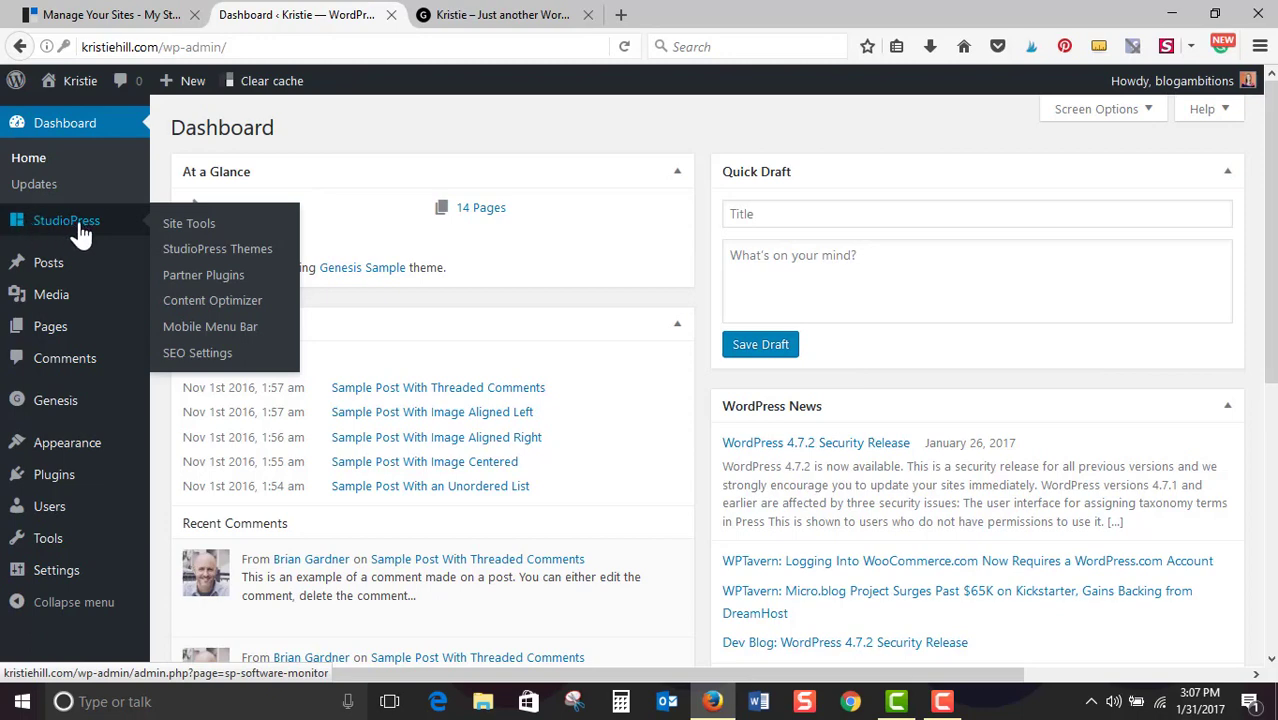
{"action": "left_click", "coordinate": [167, 226]}
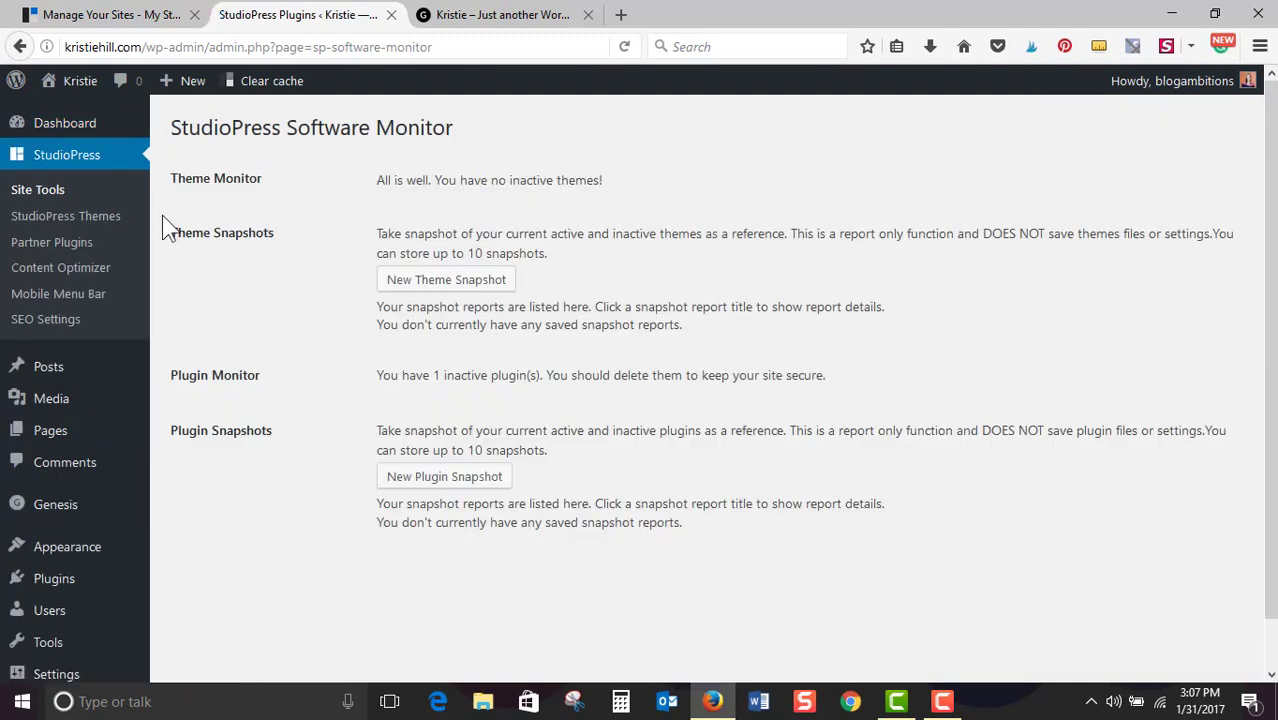
{"action": "scroll", "coordinate": [376, 186], "scroll_direction": "down", "scroll_amount": 1}
{"action": "scroll", "coordinate": [380, 195], "scroll_direction": "up", "scroll_amount": 1}
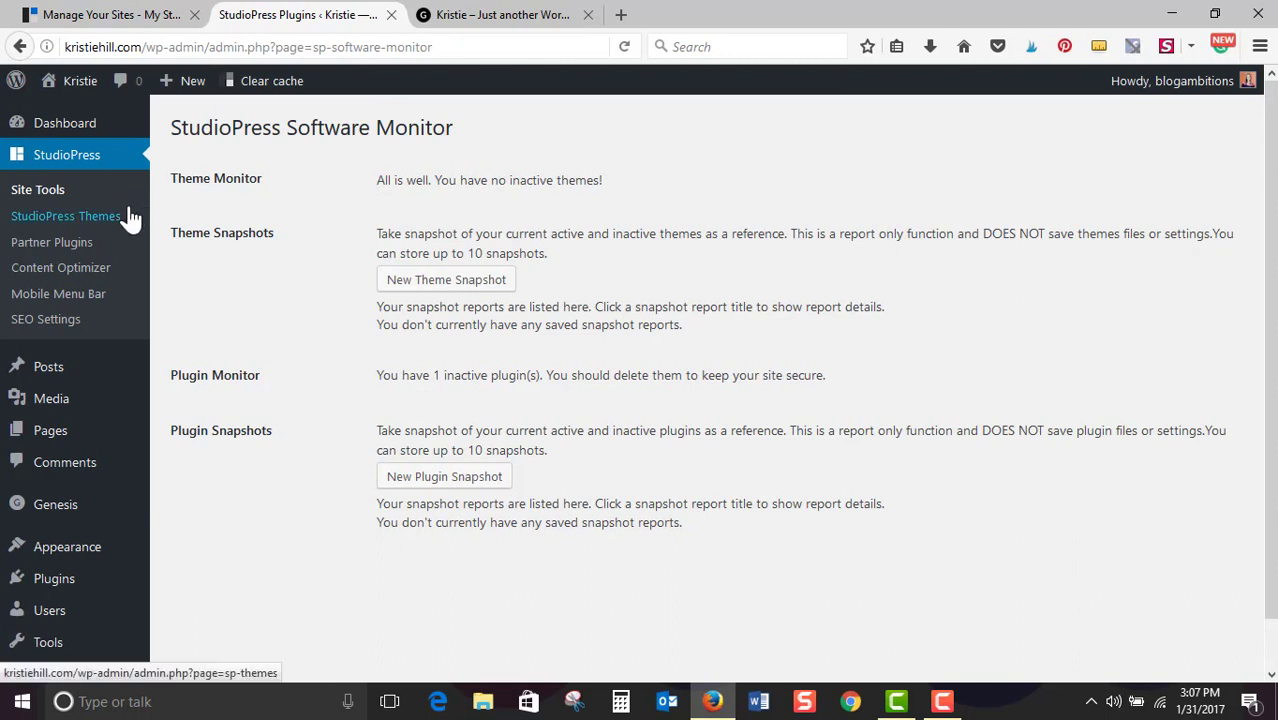
{"action": "left_click", "coordinate": [66, 216]}
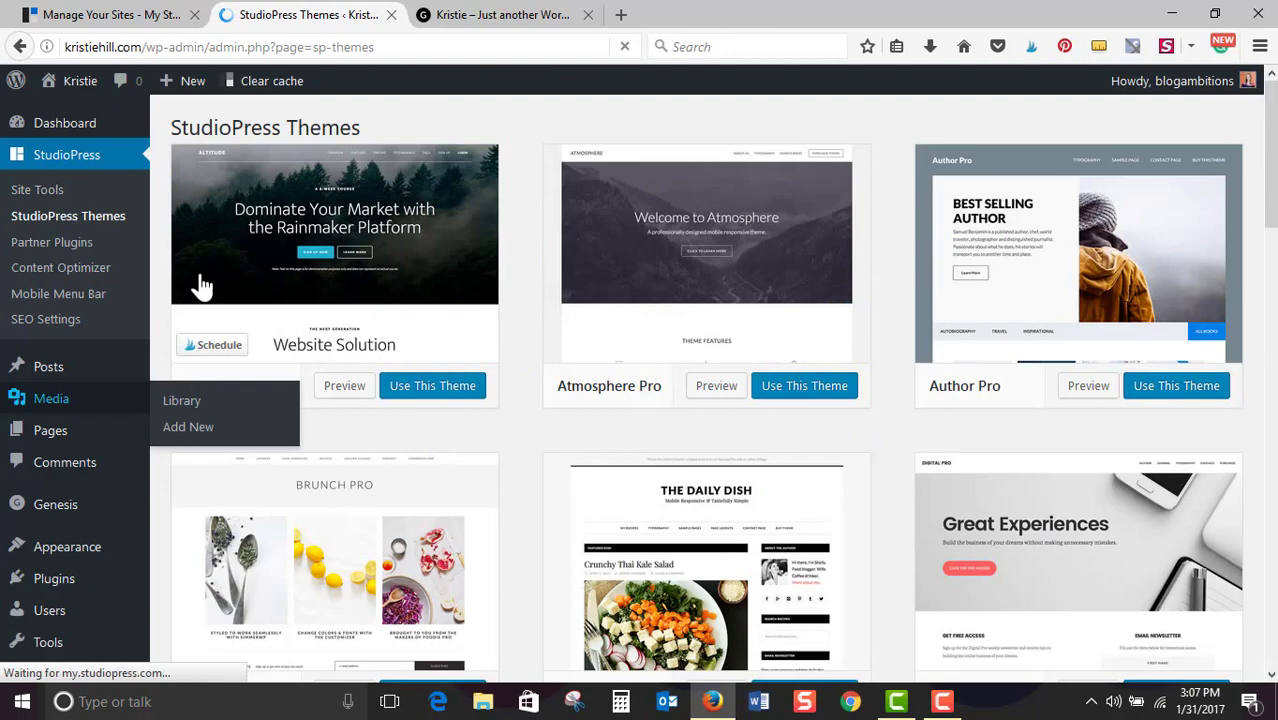
{"action": "scroll", "coordinate": [282, 306], "scroll_direction": "down", "scroll_amount": 5}
{"action": "scroll", "coordinate": [280, 308], "scroll_direction": "up", "scroll_amount": 5}
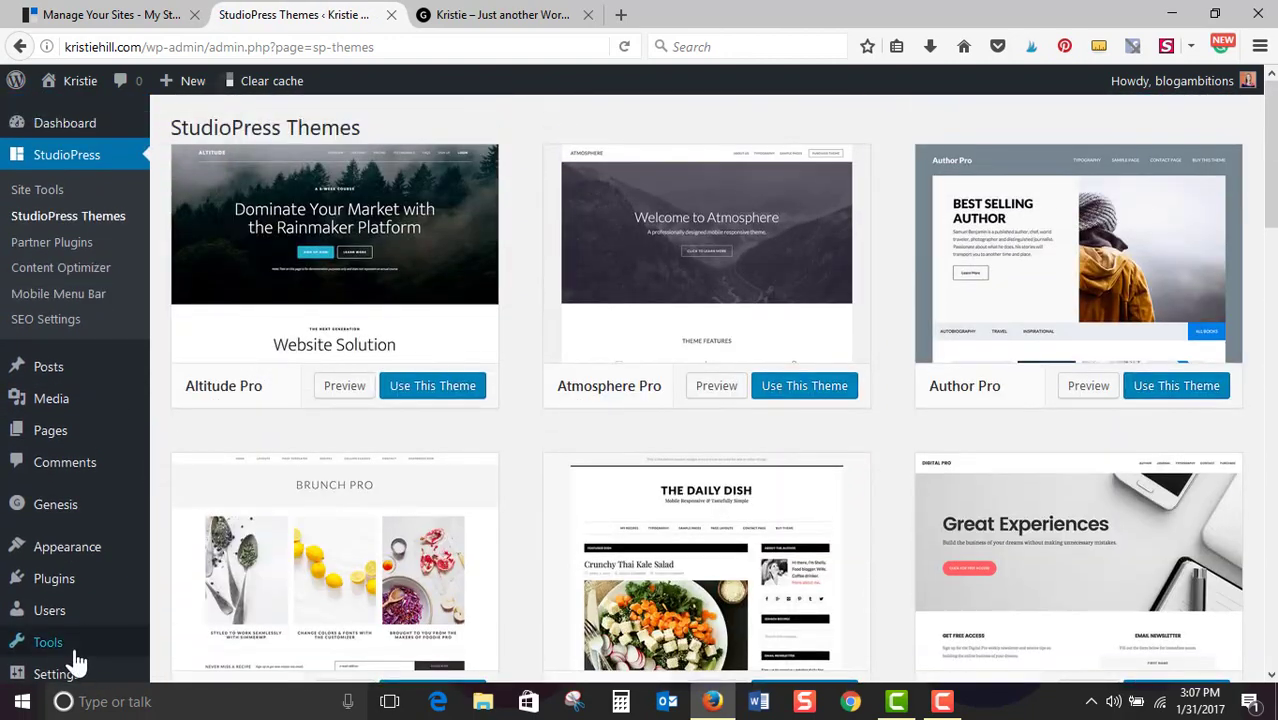
View the themes currently installed on the WordPress site
{"action": "mouse_move", "coordinate": [75, 556]}
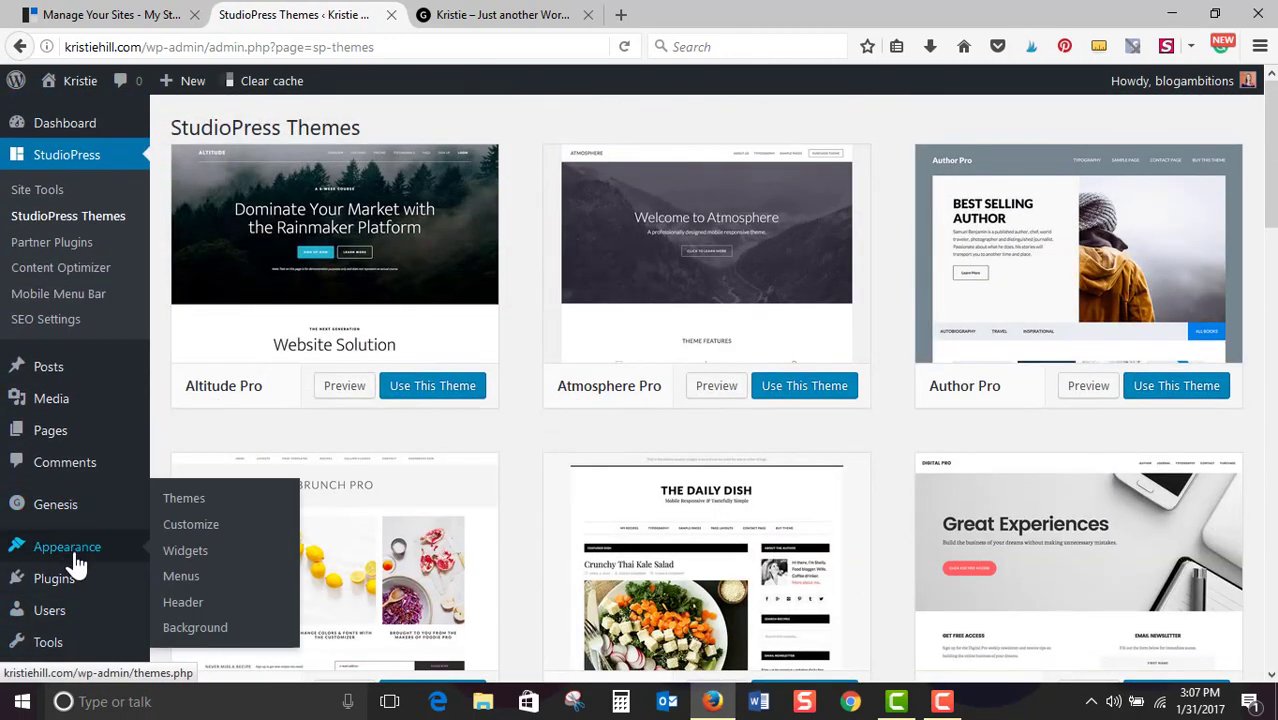
{"action": "left_click", "coordinate": [215, 504]}
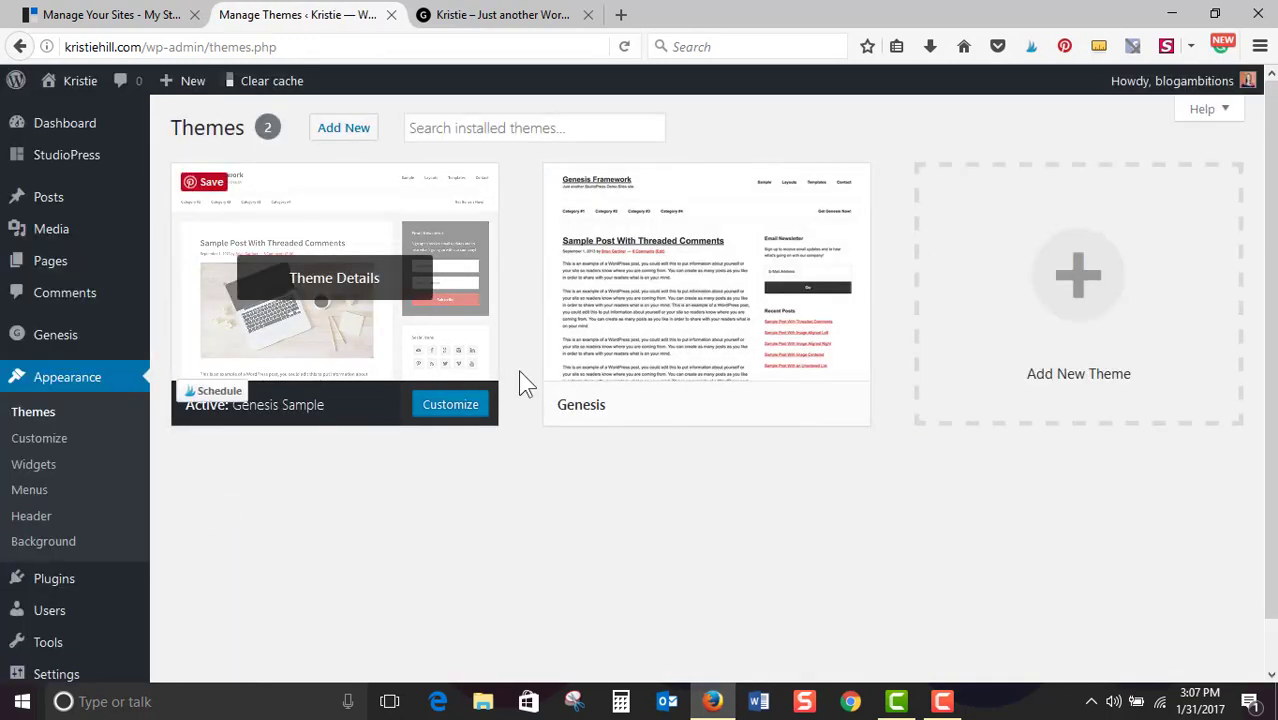
{"action": "mouse_move", "coordinate": [633, 398]}
{"action": "mouse_move", "coordinate": [34, 157]}
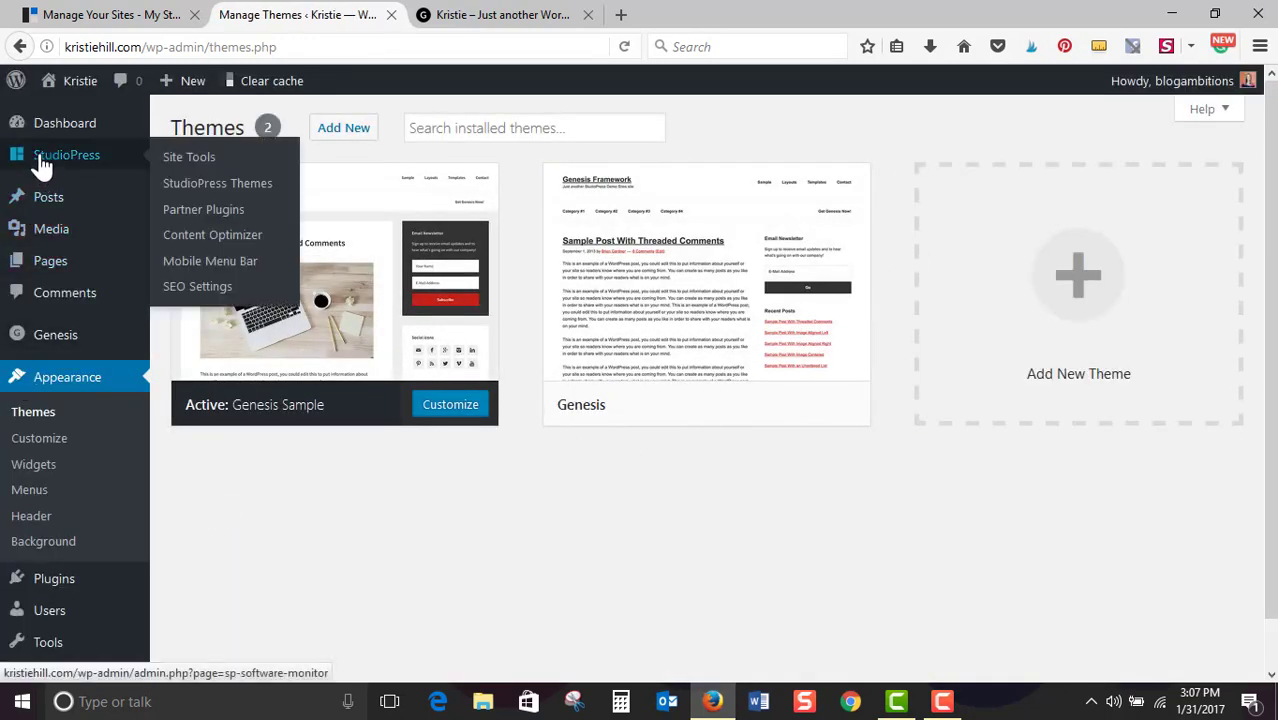
Browse the StudioPress Themes collection and install the Infinity Pro theme
{"action": "left_click", "coordinate": [229, 195]}
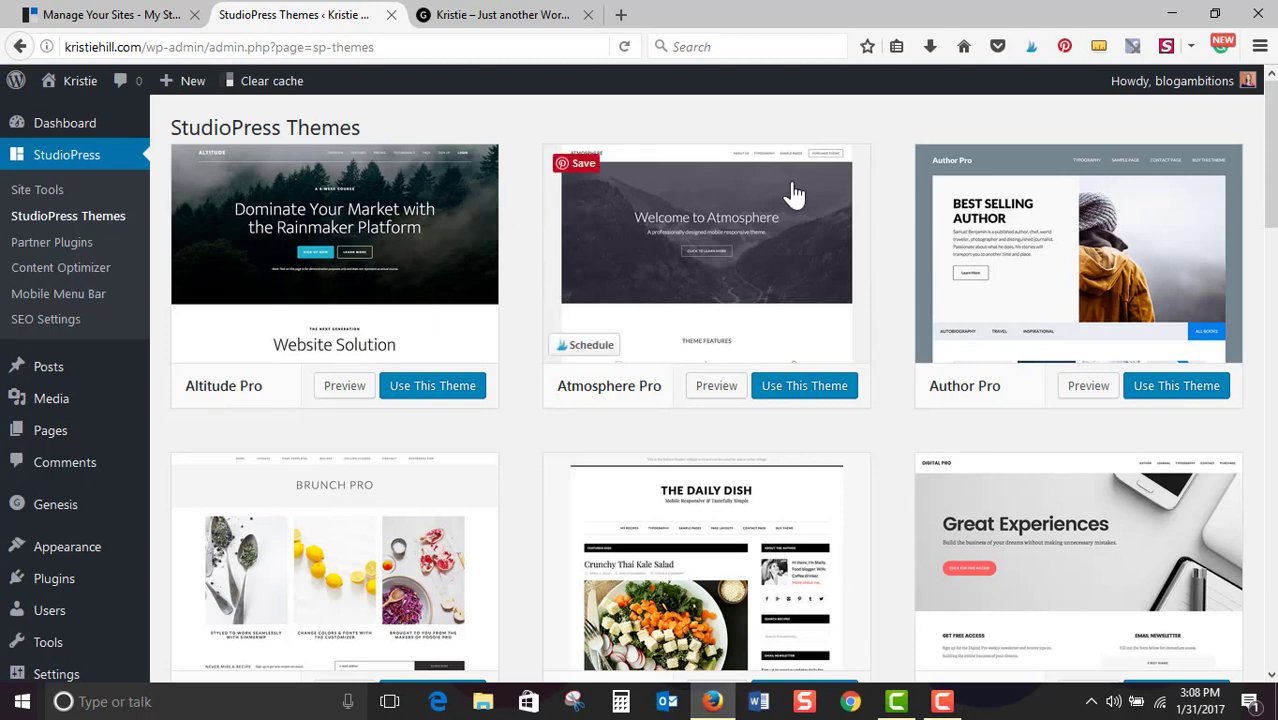
{"action": "scroll", "coordinate": [793, 195], "scroll_direction": "down", "scroll_amount": 5}
{"action": "scroll", "coordinate": [793, 195], "scroll_direction": "up", "scroll_amount": 5}
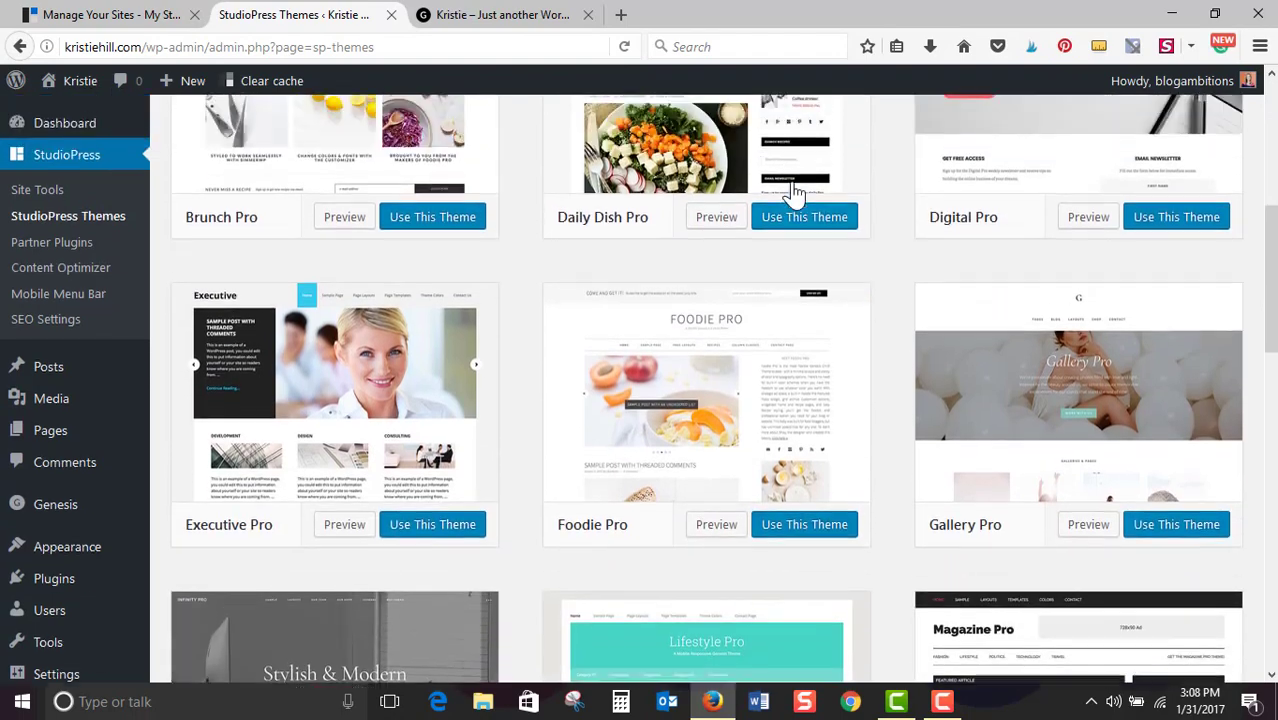
{"action": "scroll", "coordinate": [790, 190], "scroll_direction": "down", "scroll_amount": 9}
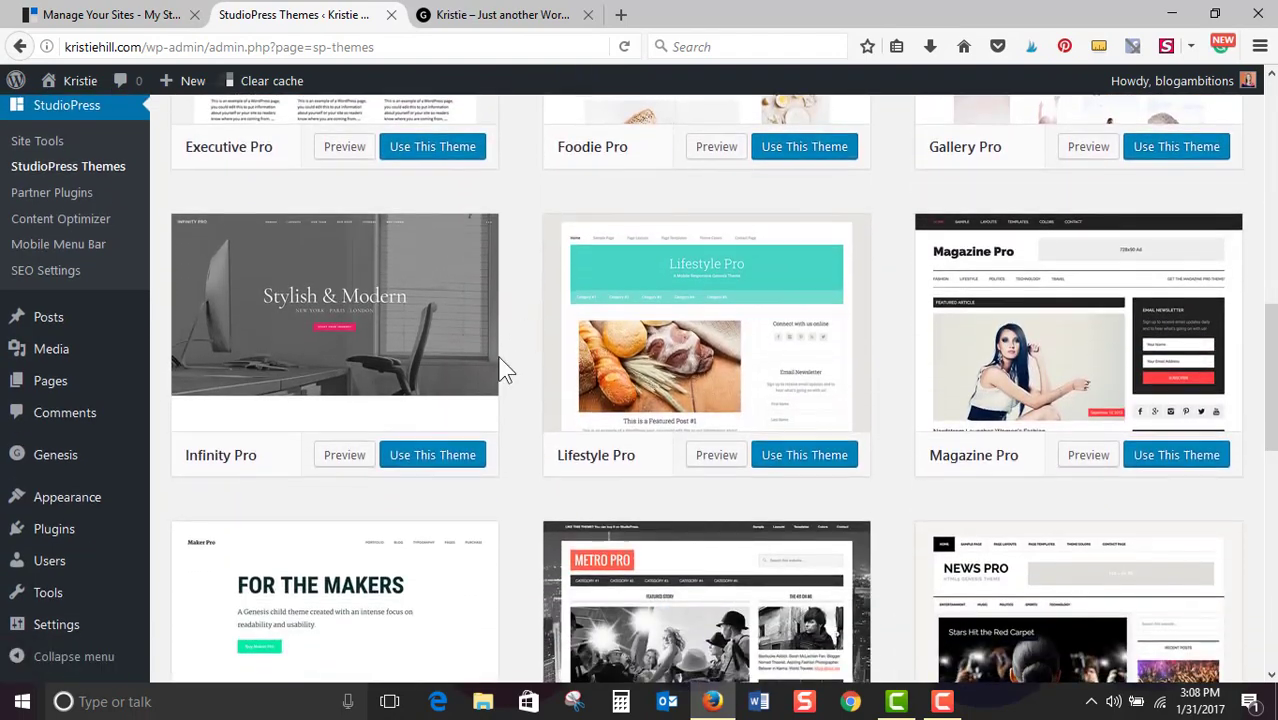
{"action": "left_click", "coordinate": [442, 452]}
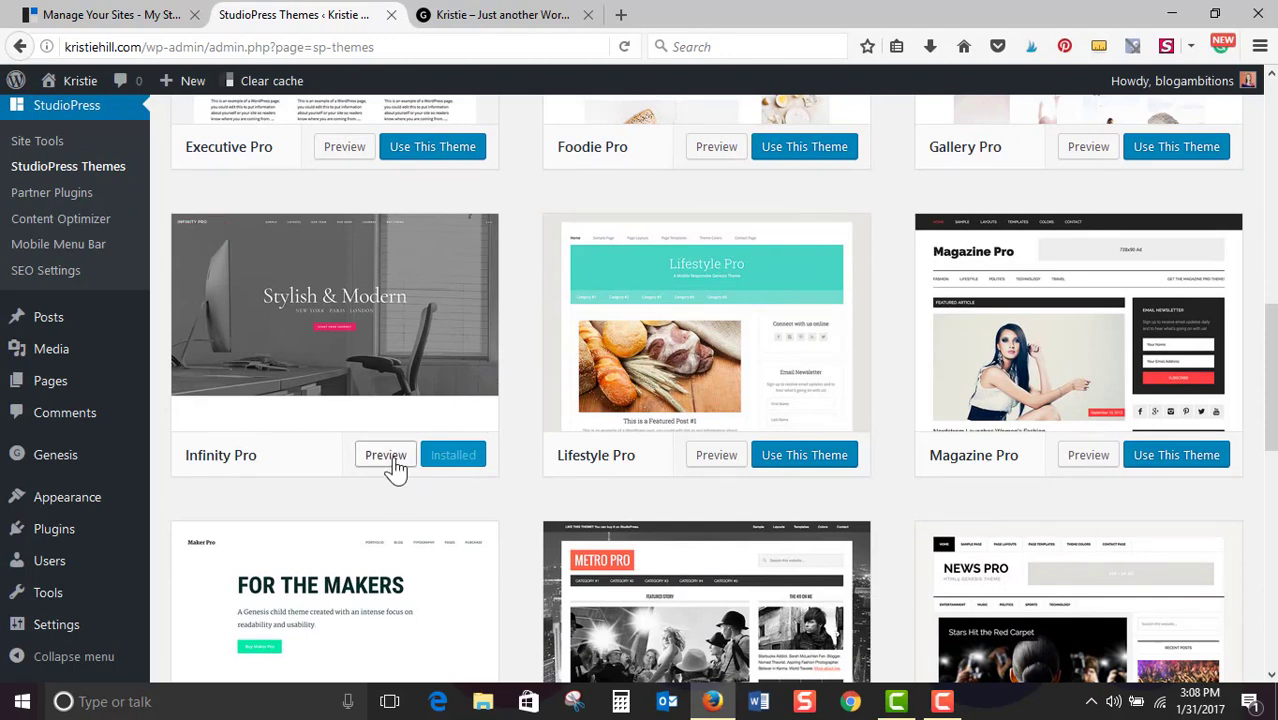
Open the recommended Partner Plugins, activate Ninja Forms, and look over the other plugins offered
{"action": "scroll", "coordinate": [337, 451], "scroll_direction": "up", "scroll_amount": 3}
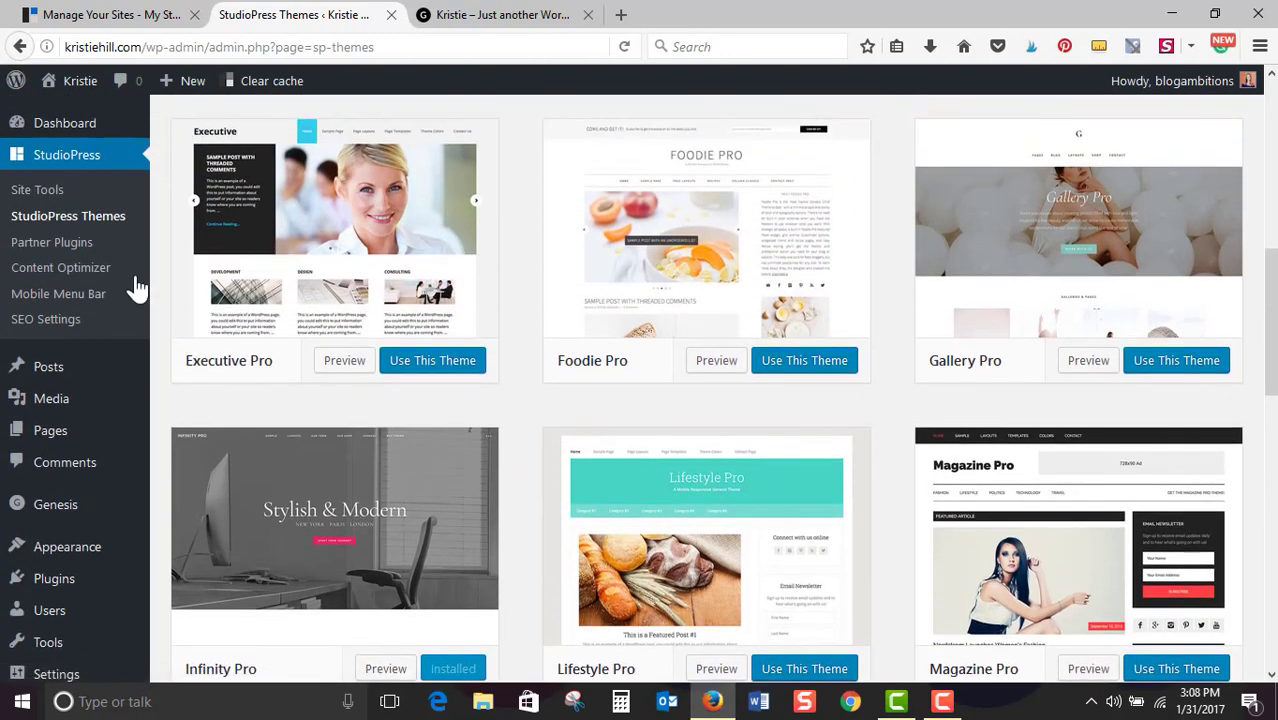
{"action": "left_click", "coordinate": [62, 245]}
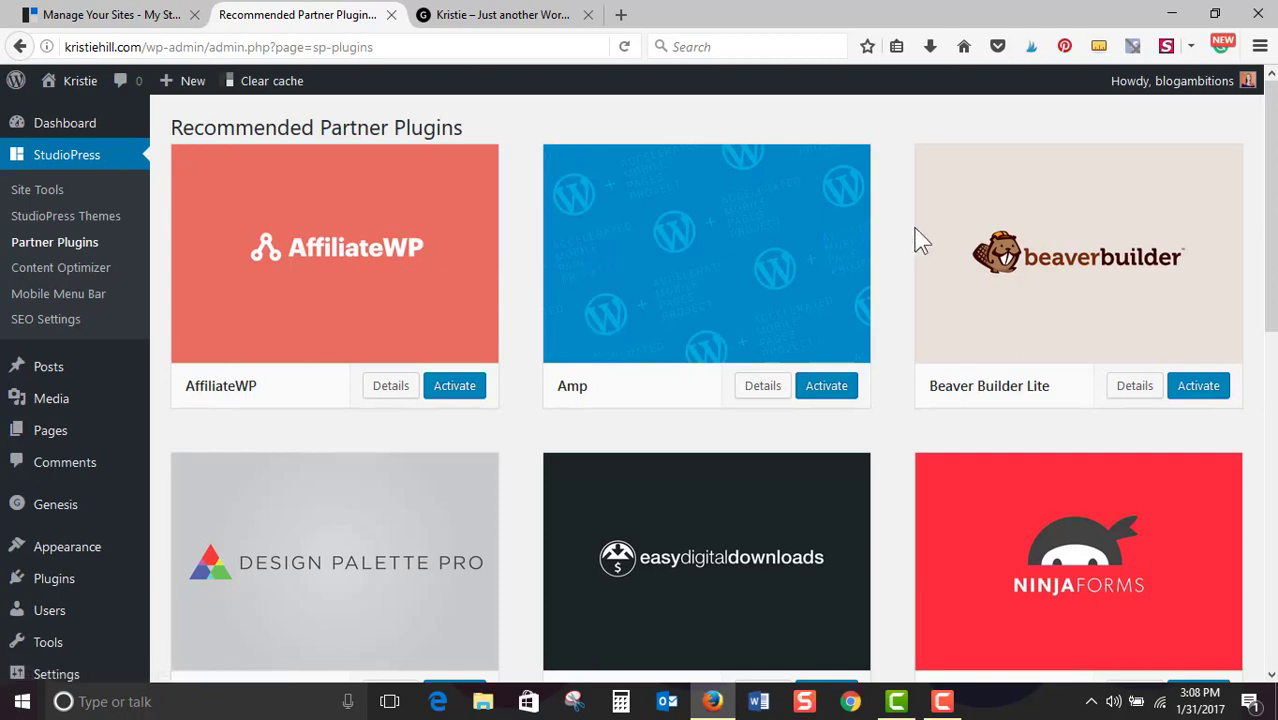
{"action": "scroll", "coordinate": [907, 230], "scroll_direction": "down", "scroll_amount": 3}
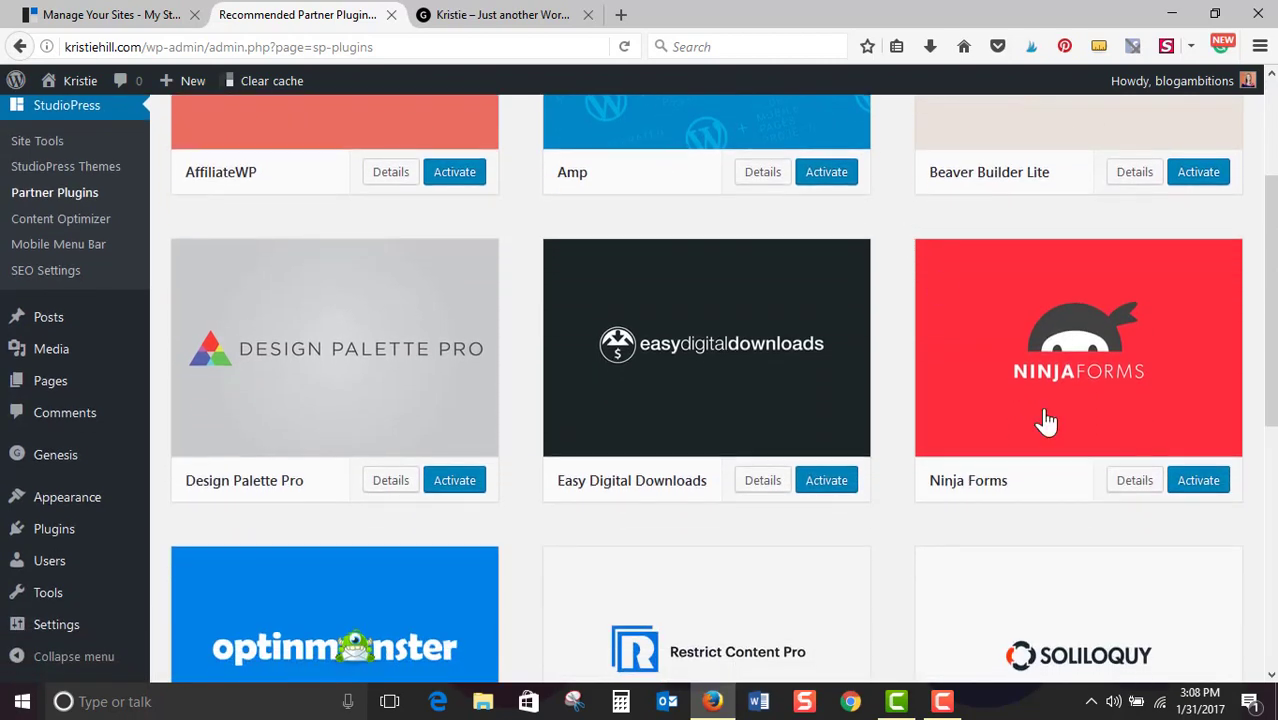
{"action": "left_click", "coordinate": [1220, 485]}
{"action": "scroll", "coordinate": [660, 365], "scroll_direction": "down", "scroll_amount": 5}
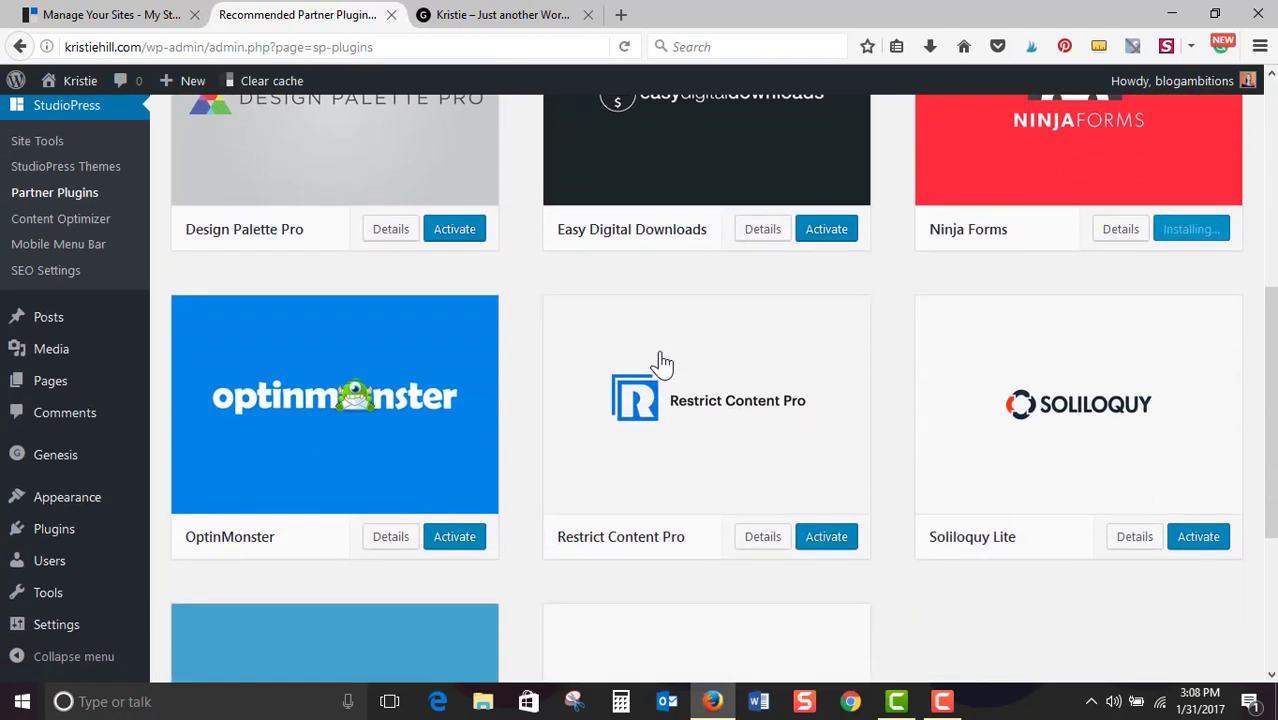
{"action": "scroll", "coordinate": [660, 365], "scroll_direction": "up", "scroll_amount": 7}
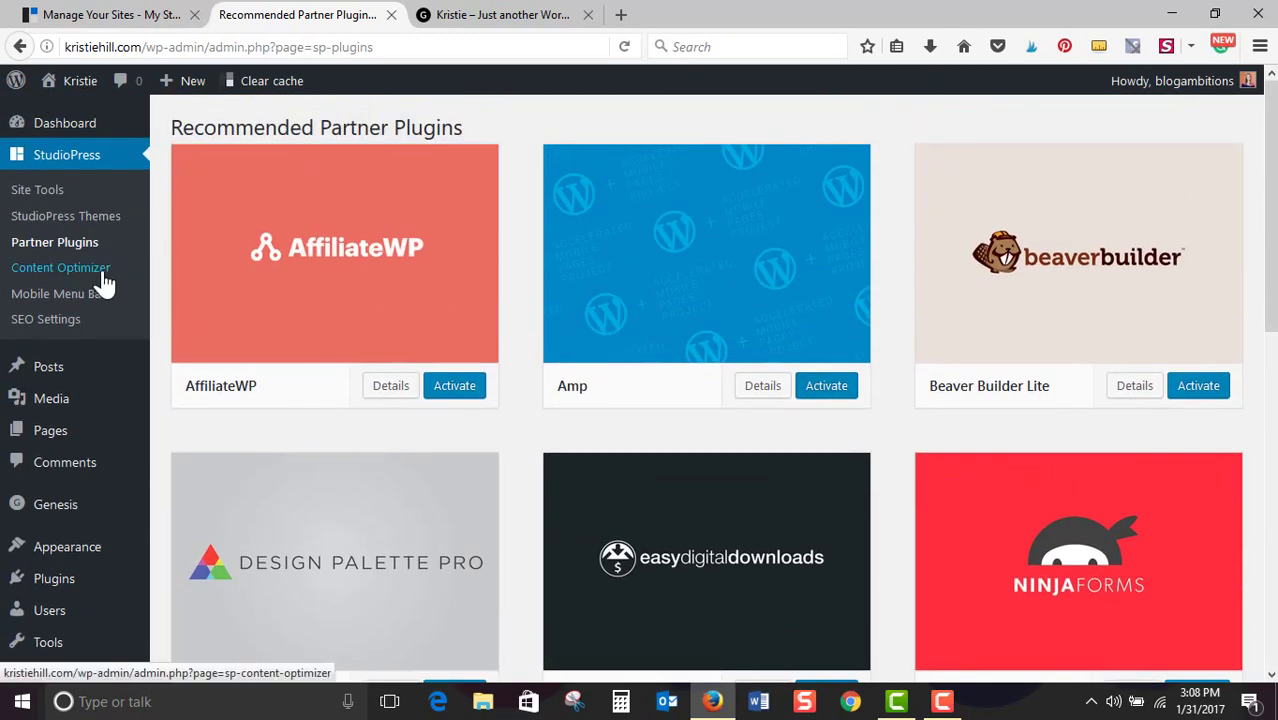
In the Content Optimizer settings, dismiss the Ninja Forms notice, enable Content Optimizer and set the SEO Tool to Genesis
{"action": "left_click", "coordinate": [104, 285]}
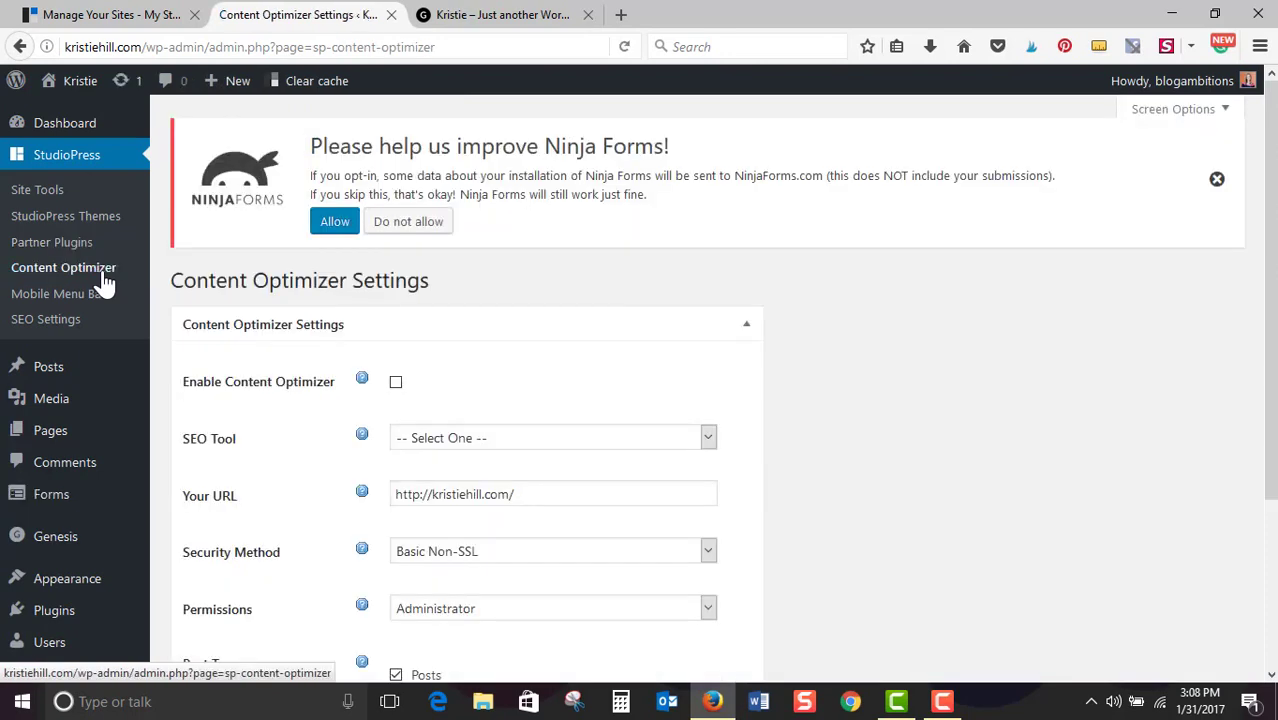
{"action": "left_click", "coordinate": [1218, 181]}
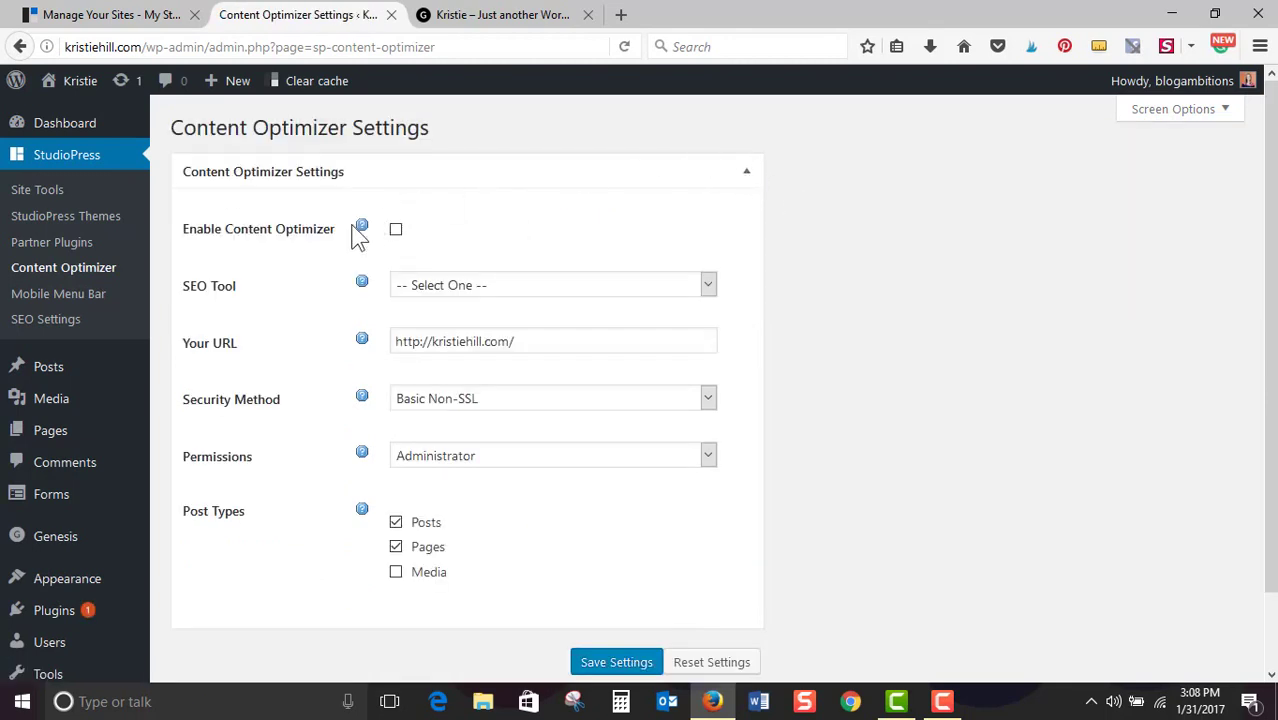
{"action": "mouse_move", "coordinate": [362, 233]}
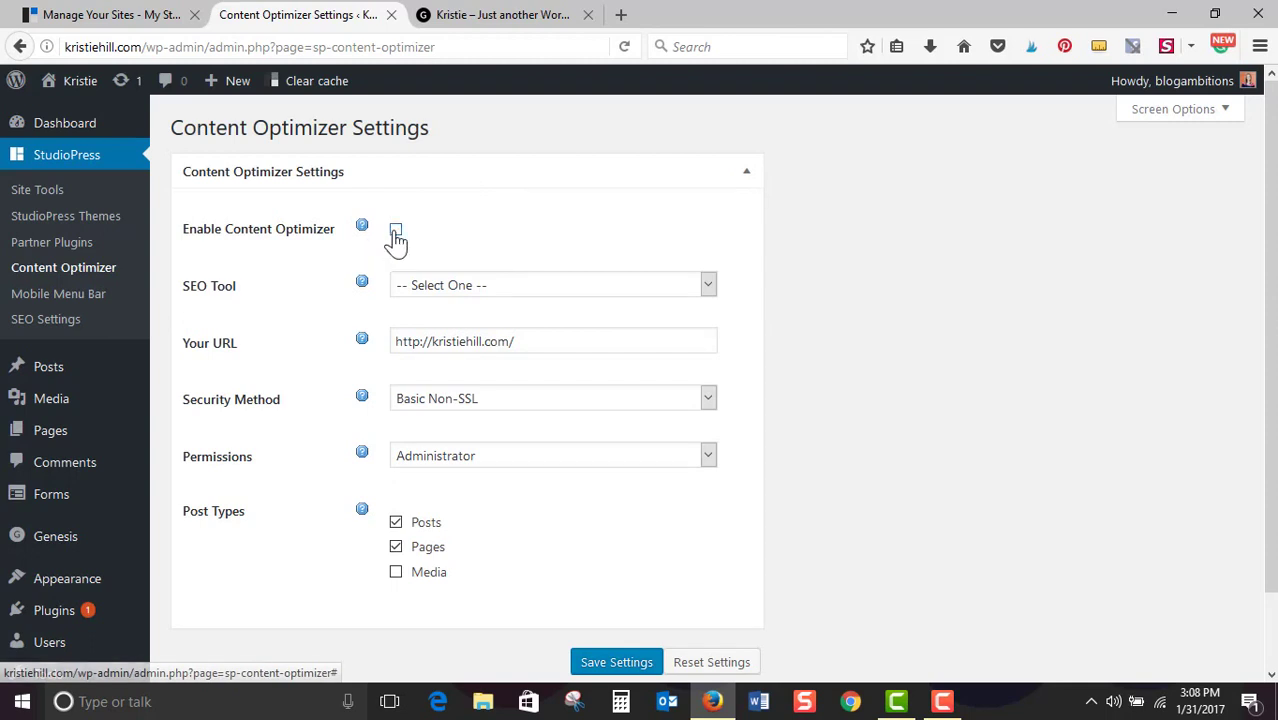
{"action": "scroll", "coordinate": [422, 215], "scroll_direction": "down", "scroll_amount": 2}
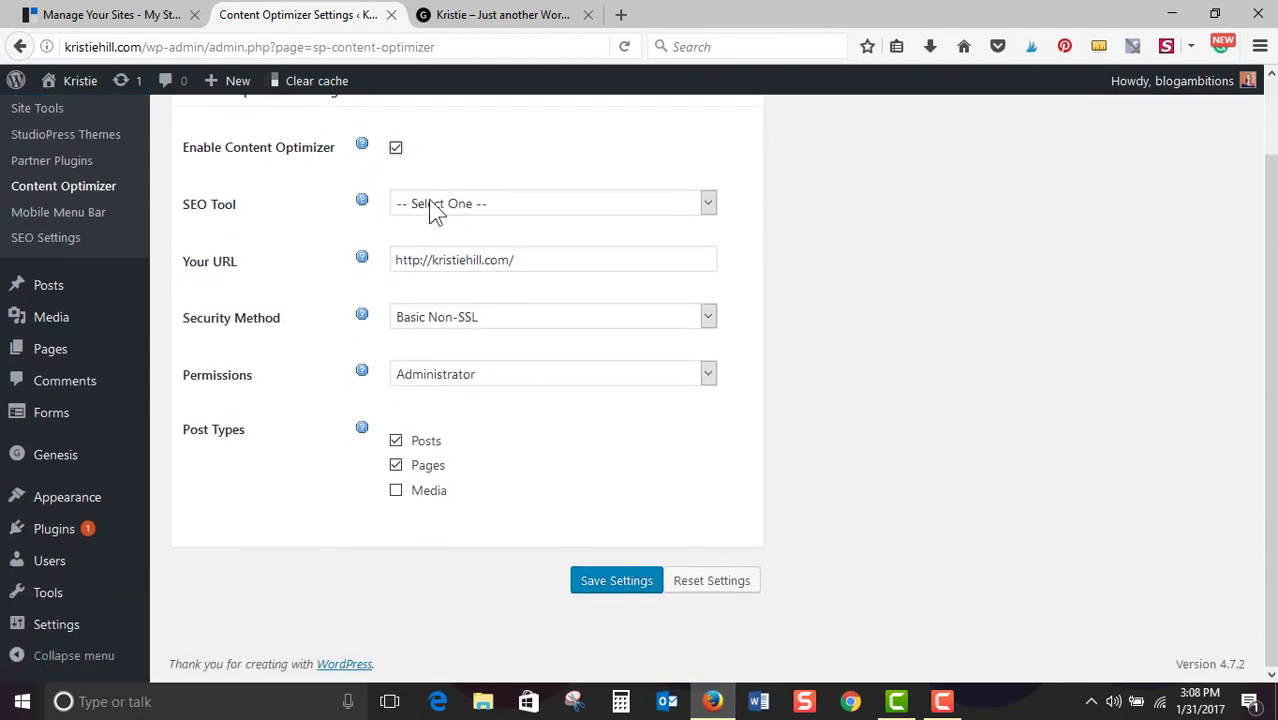
{"action": "left_click", "coordinate": [452, 204]}
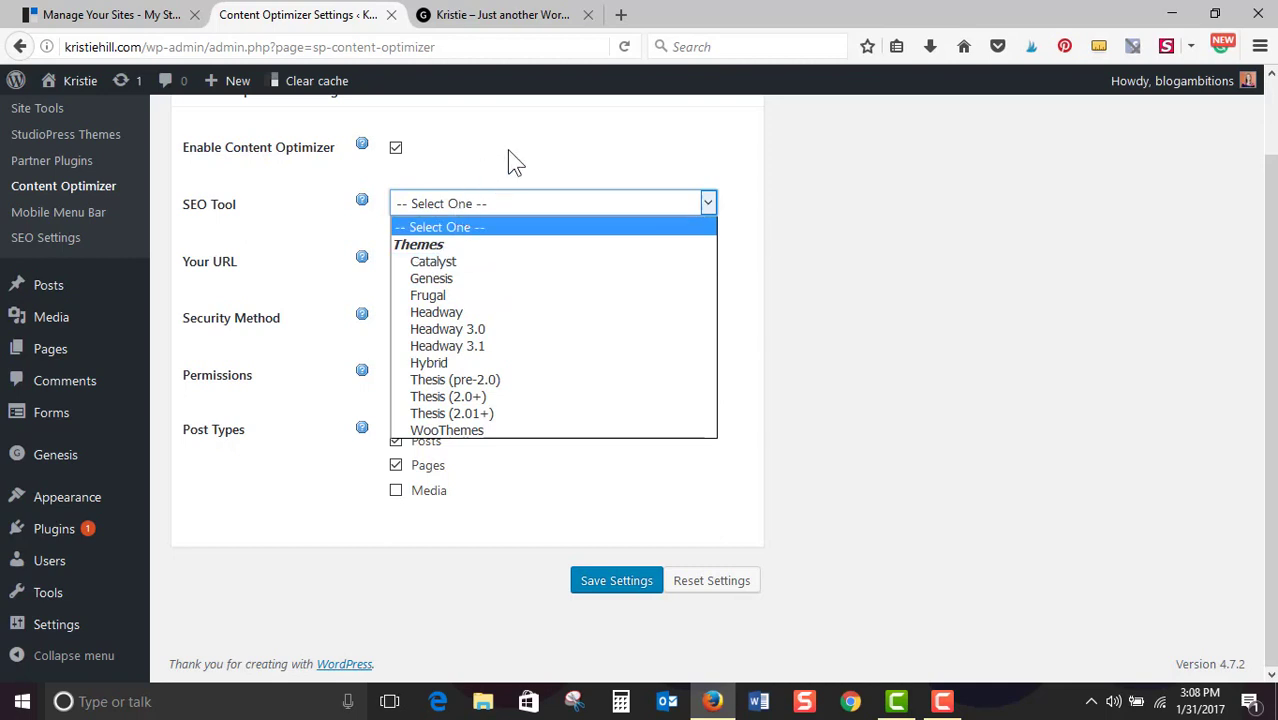
{"action": "left_click", "coordinate": [483, 279]}
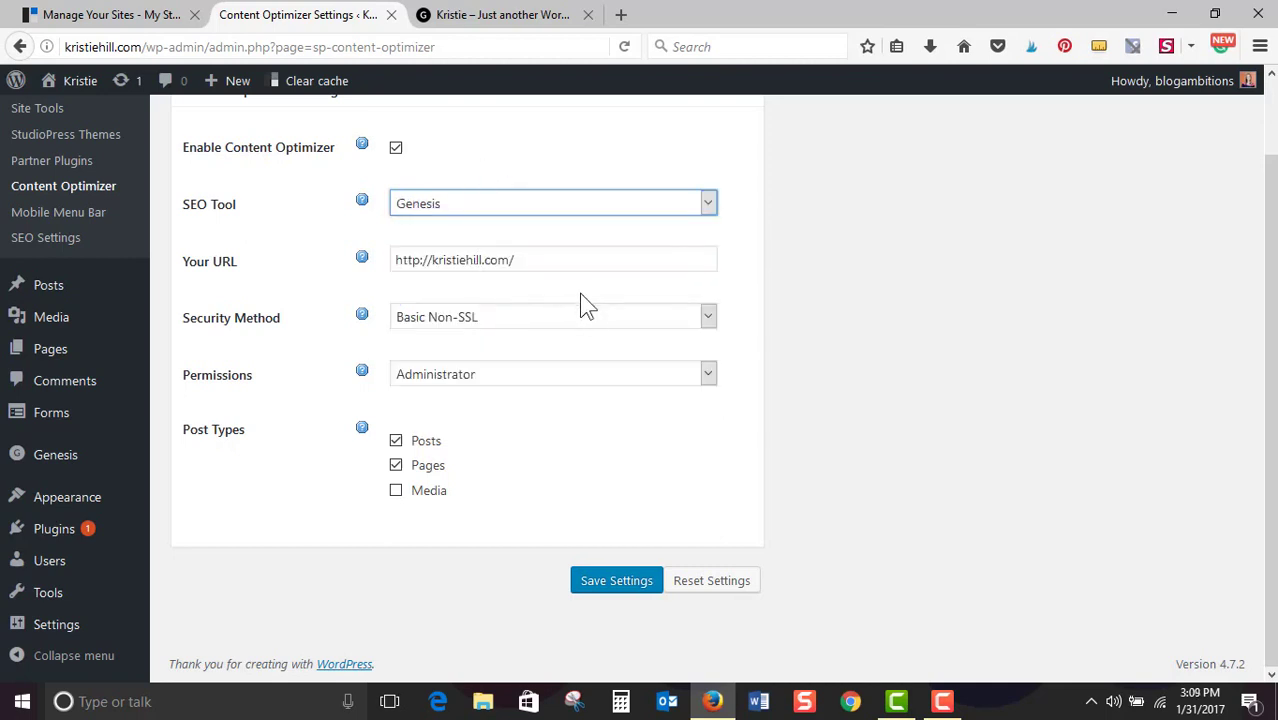
View the Content Optimizer's Security Method choices and go back to My Sites to check the site's management options
{"action": "left_click", "coordinate": [590, 316]}
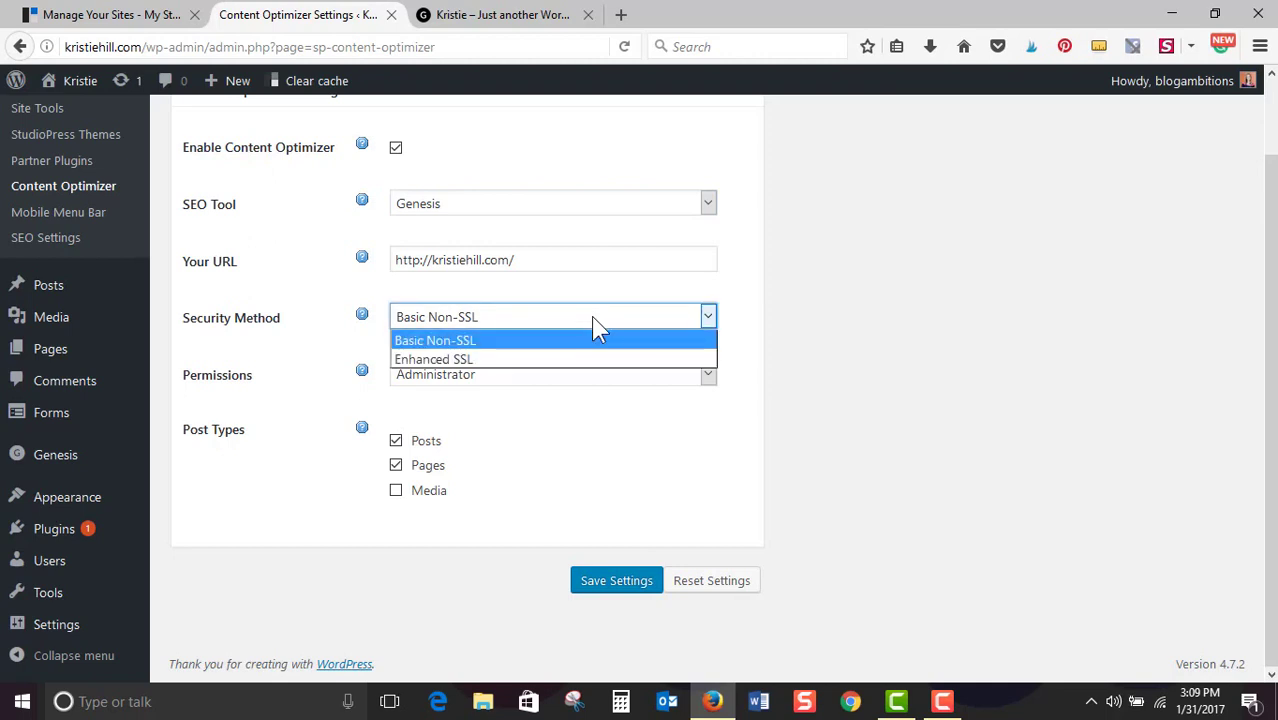
{"action": "left_click", "coordinate": [568, 372]}
{"action": "left_click", "coordinate": [128, 14]}
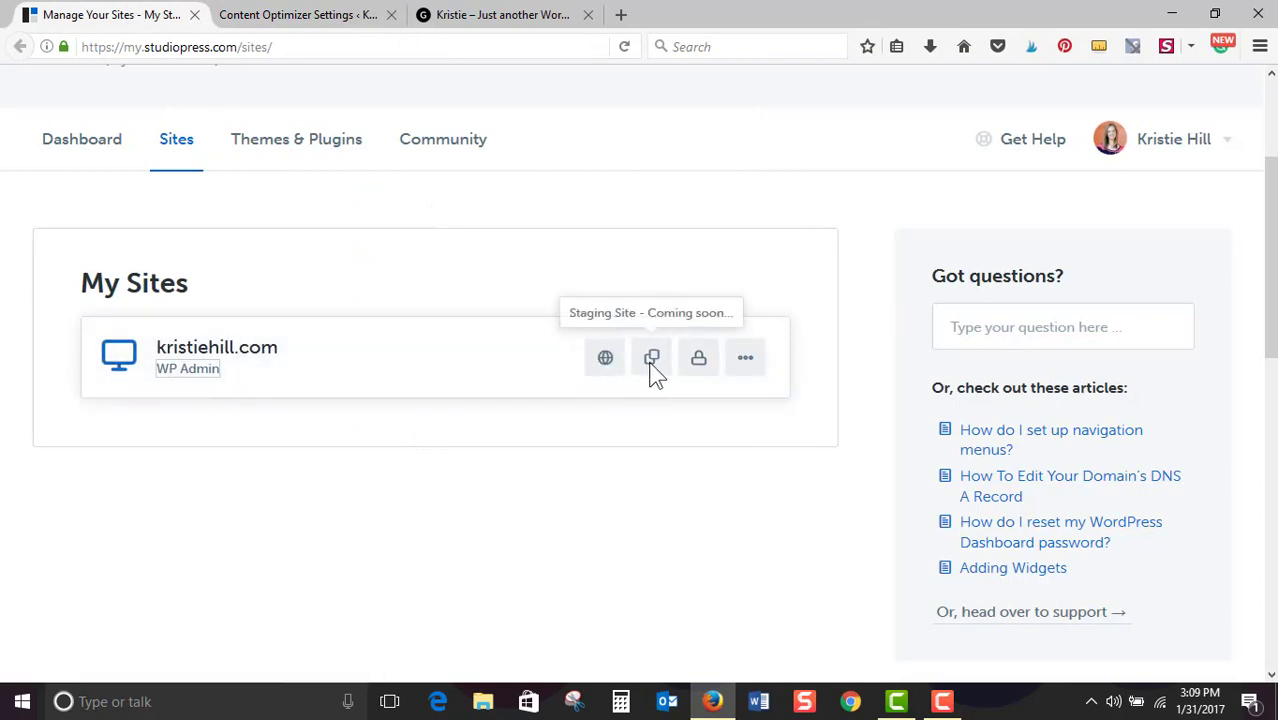
{"action": "left_click", "coordinate": [744, 360]}
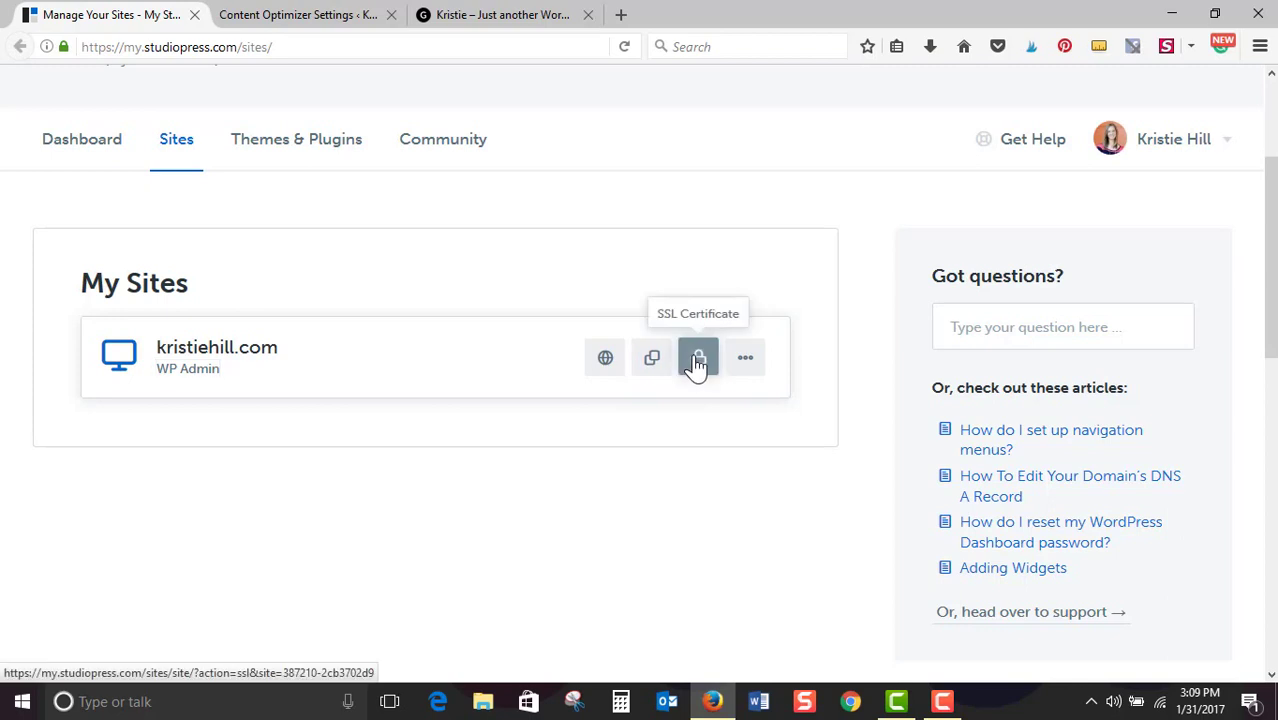
Request the free Letsencrypt SSL certificate for the site with the domain host check bypassed, and close the certificate dialog
{"action": "left_click", "coordinate": [697, 362]}
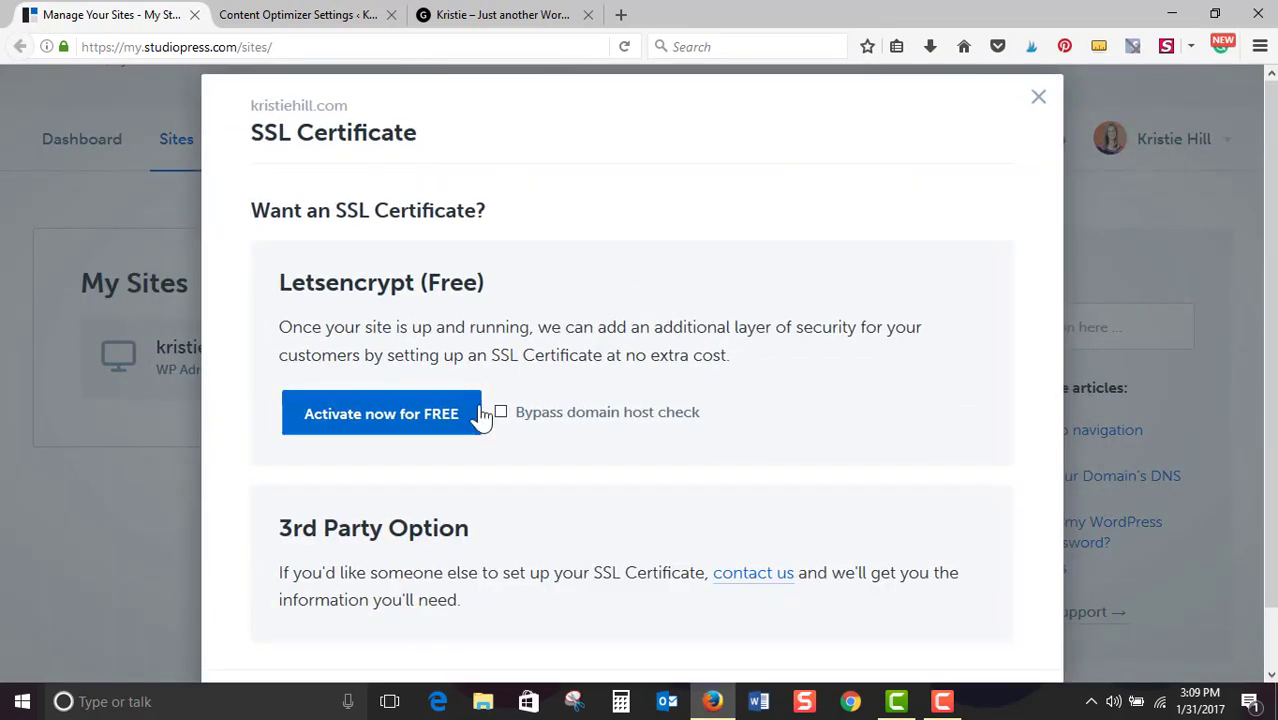
{"action": "left_click", "coordinate": [501, 413]}
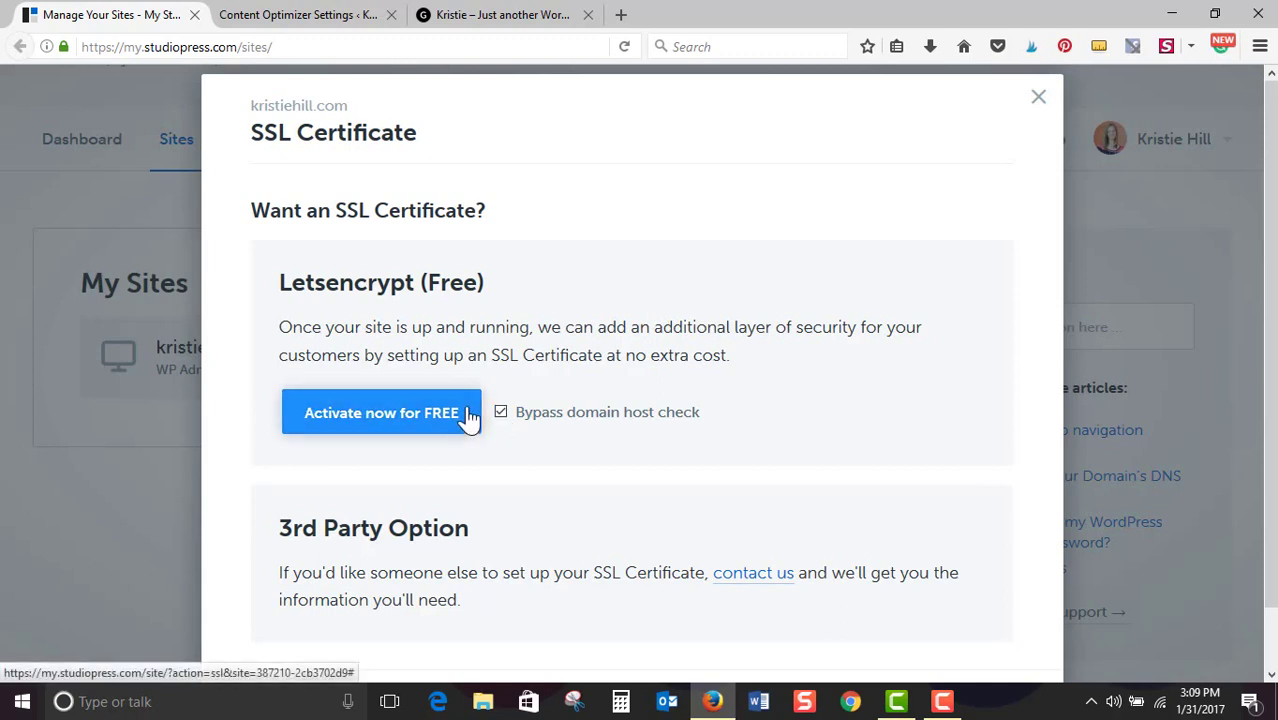
{"action": "left_click", "coordinate": [460, 418]}
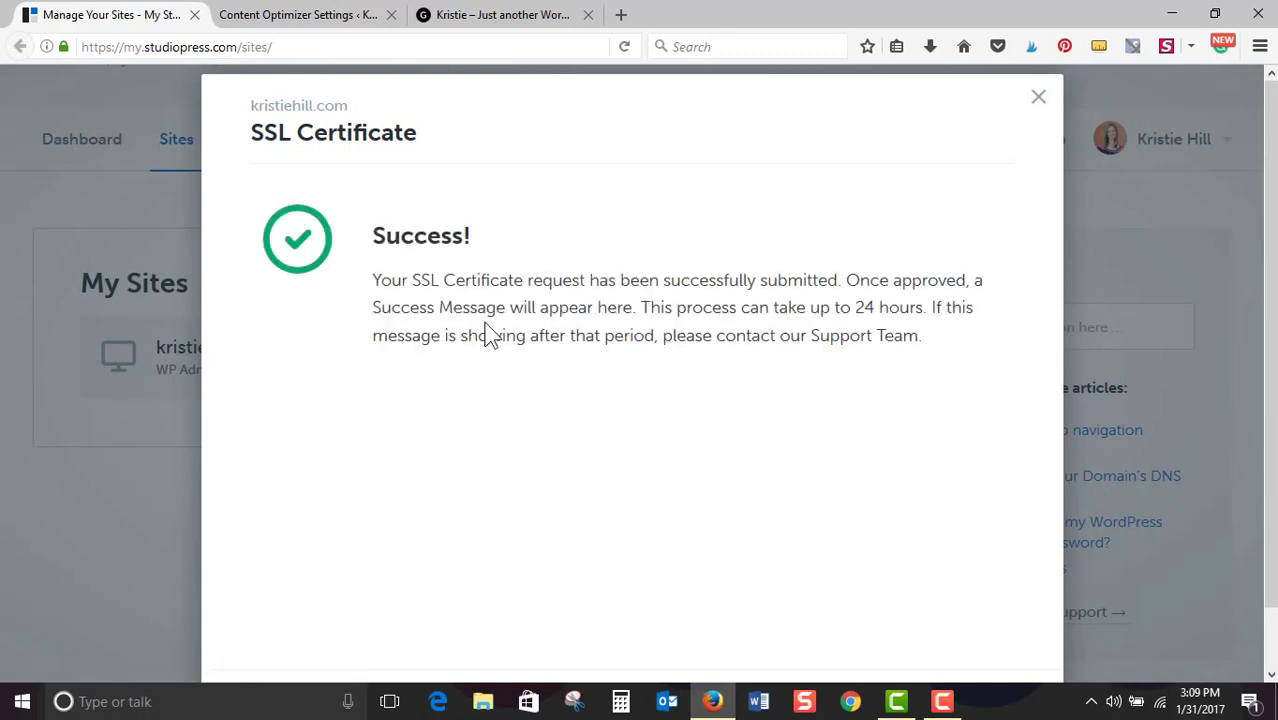
{"action": "scroll", "coordinate": [487, 335], "scroll_direction": "down", "scroll_amount": 1}
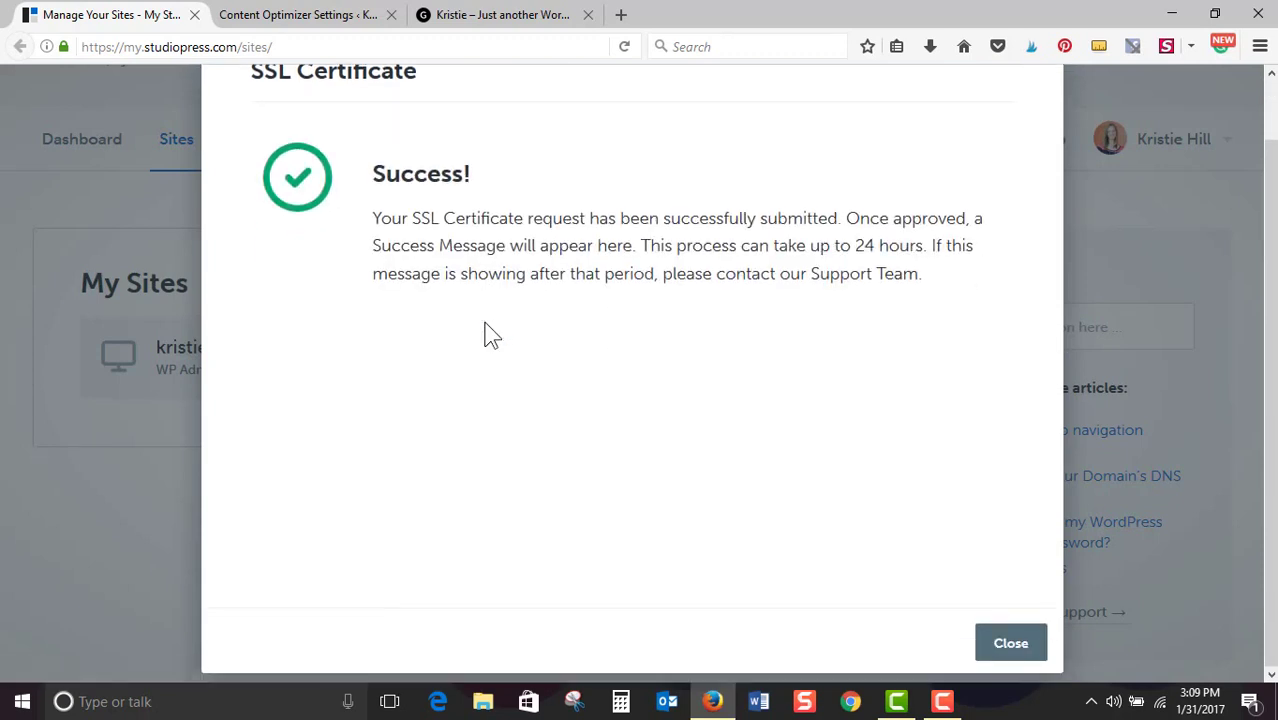
{"action": "left_click", "coordinate": [985, 652]}
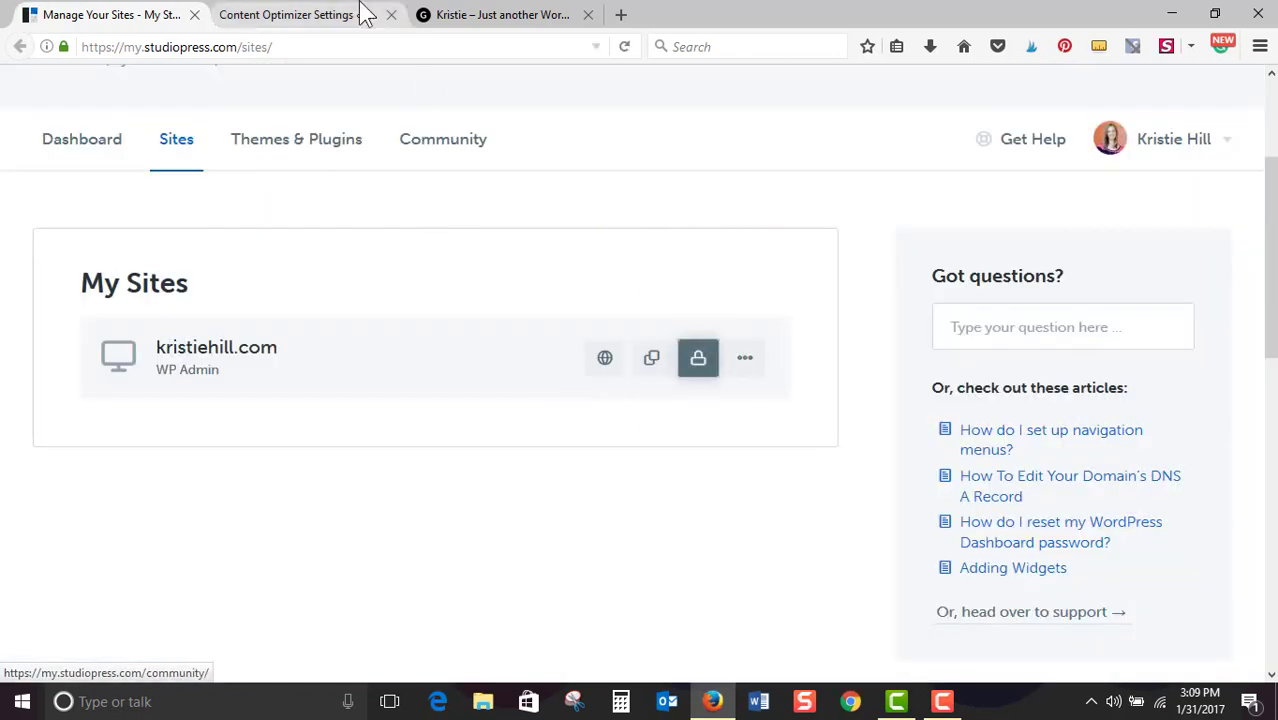
Return to the Content Optimizer settings, keep Permissions on Administrator, and save the settings
{"action": "left_click", "coordinate": [300, 14]}
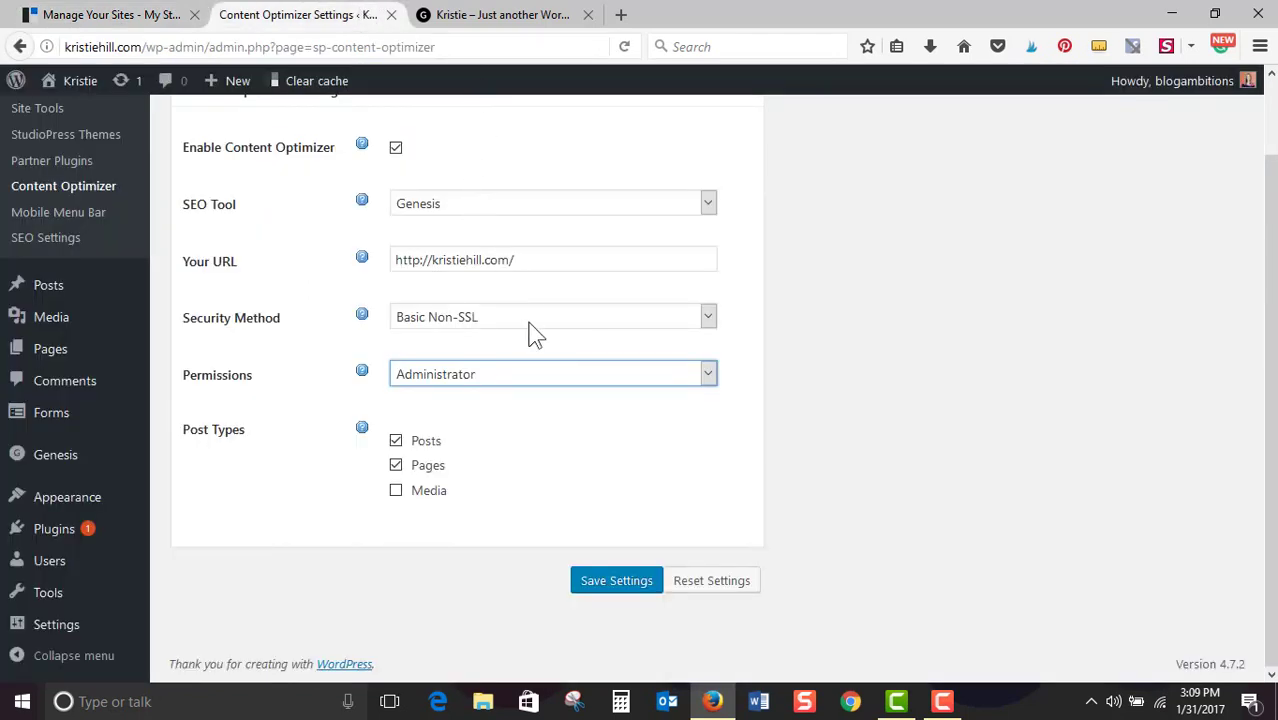
{"action": "left_click", "coordinate": [557, 375]}
{"action": "left_click", "coordinate": [552, 372]}
{"action": "scroll", "coordinate": [553, 376], "scroll_direction": "up", "scroll_amount": 1}
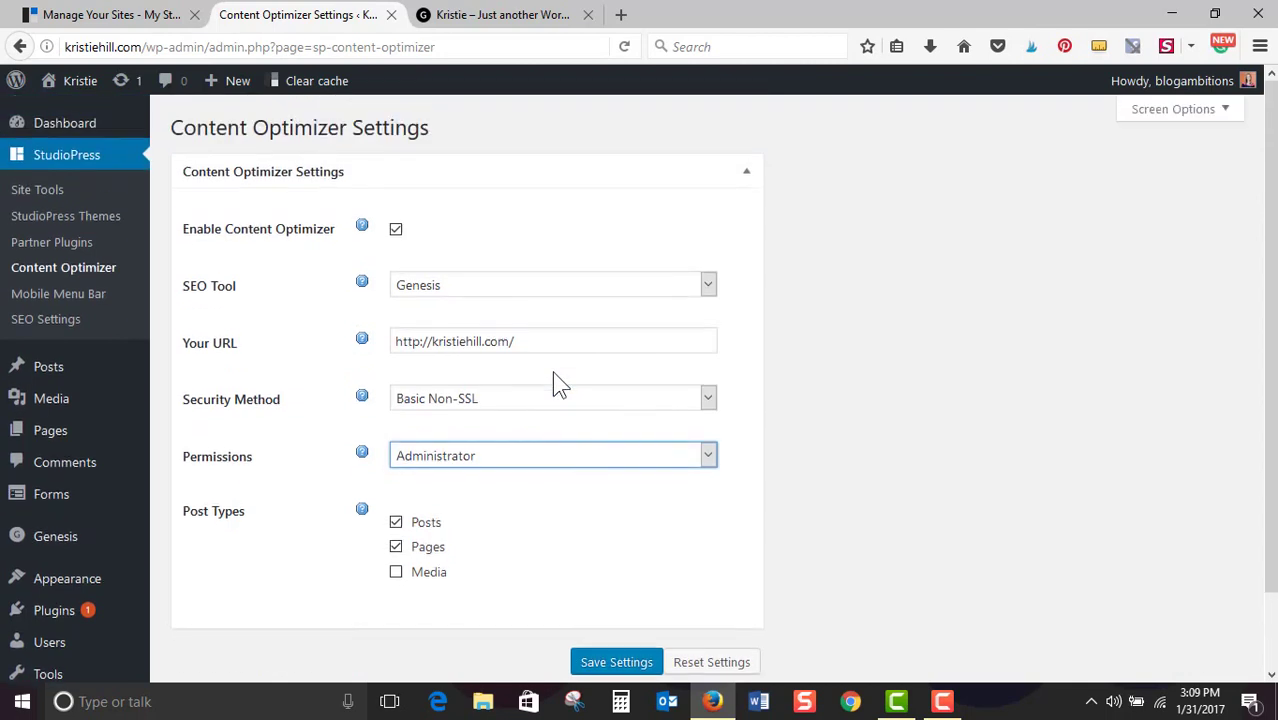
{"action": "scroll", "coordinate": [560, 400], "scroll_direction": "down", "scroll_amount": 2}
{"action": "left_click", "coordinate": [617, 582]}
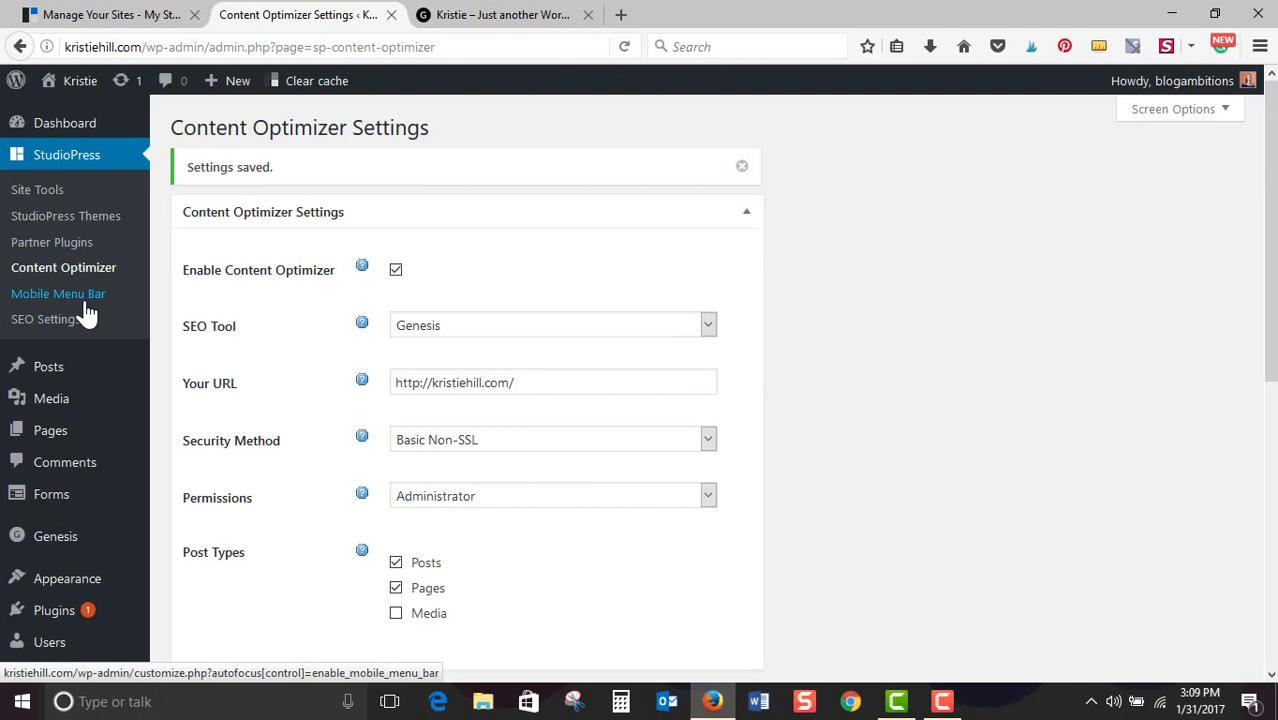
Open the Mobile Menu Bar customizer, try enabling the menu bar, and toggle its search button on and off
{"action": "left_click", "coordinate": [87, 304]}
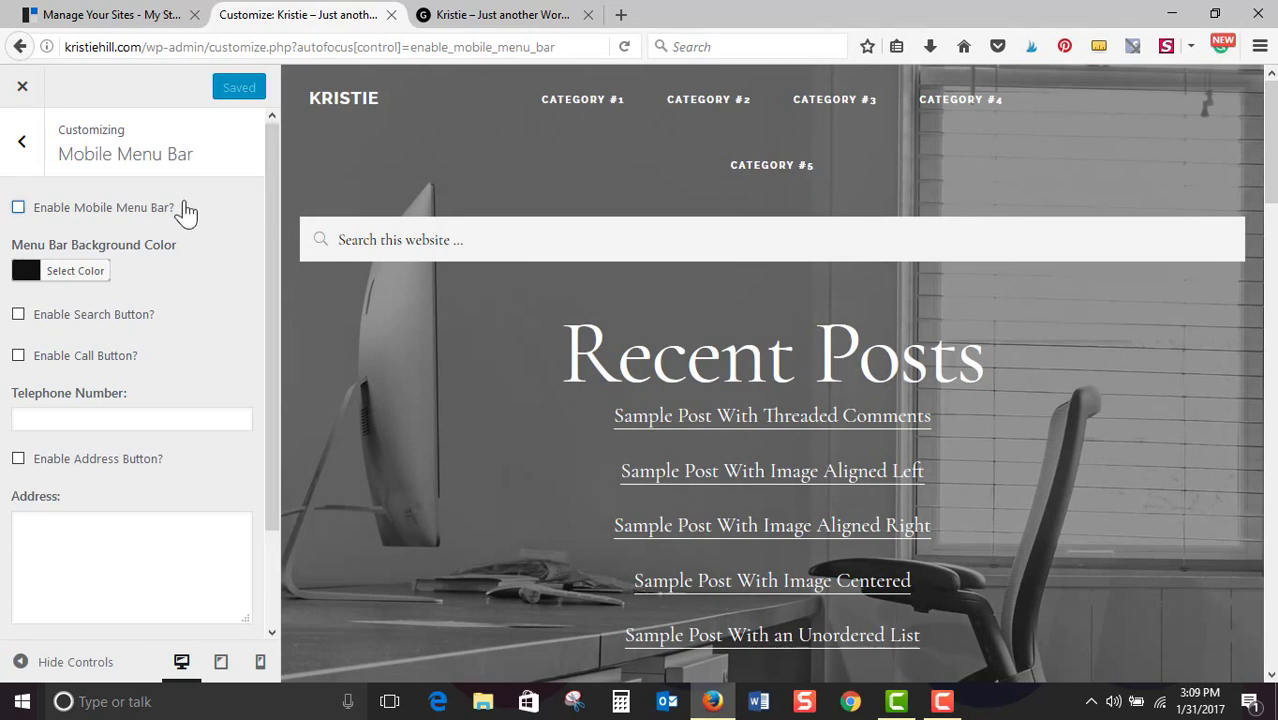
{"action": "scroll", "coordinate": [386, 235], "scroll_direction": "down", "scroll_amount": 10}
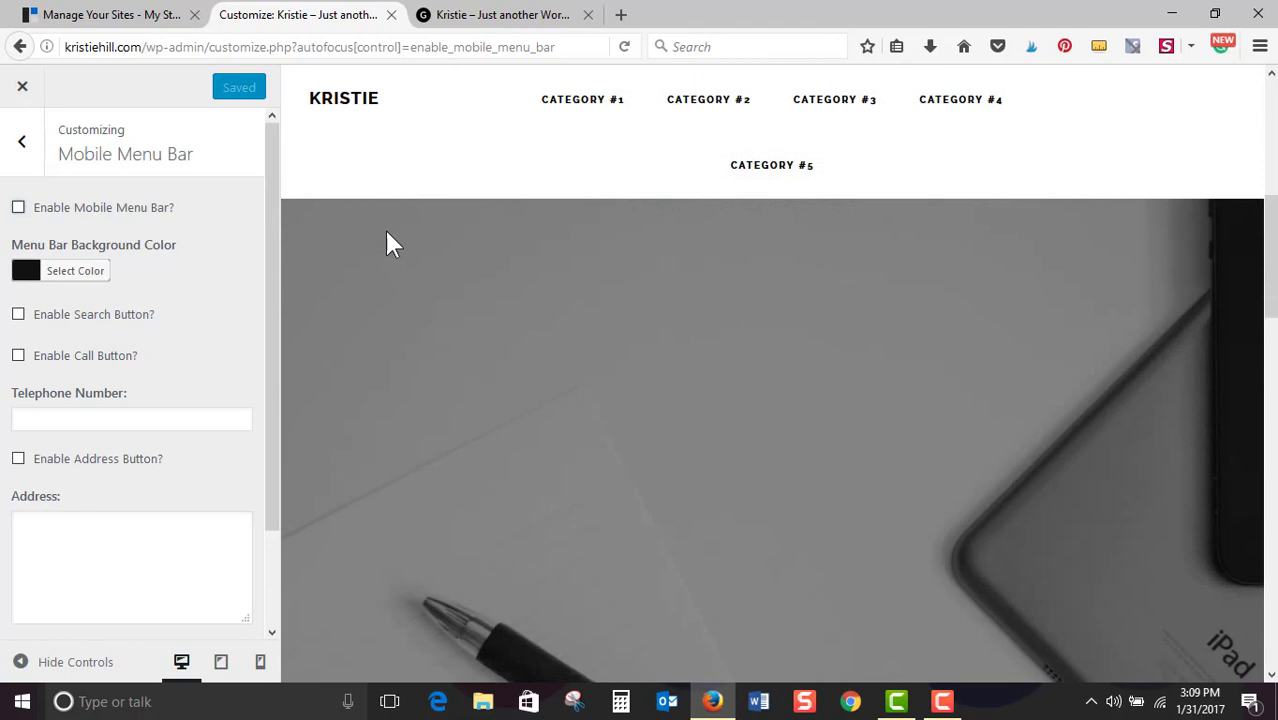
{"action": "scroll", "coordinate": [384, 227], "scroll_direction": "up", "scroll_amount": 10}
{"action": "left_click", "coordinate": [18, 208]}
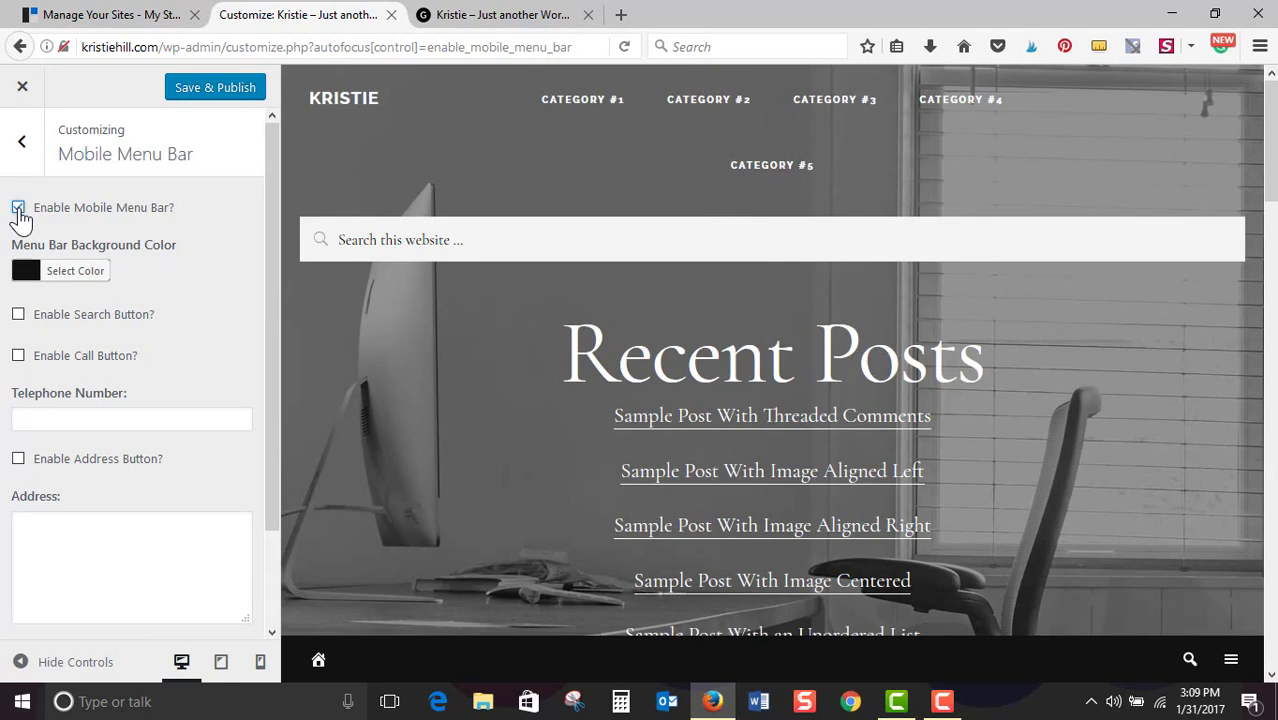
{"action": "left_click", "coordinate": [18, 316]}
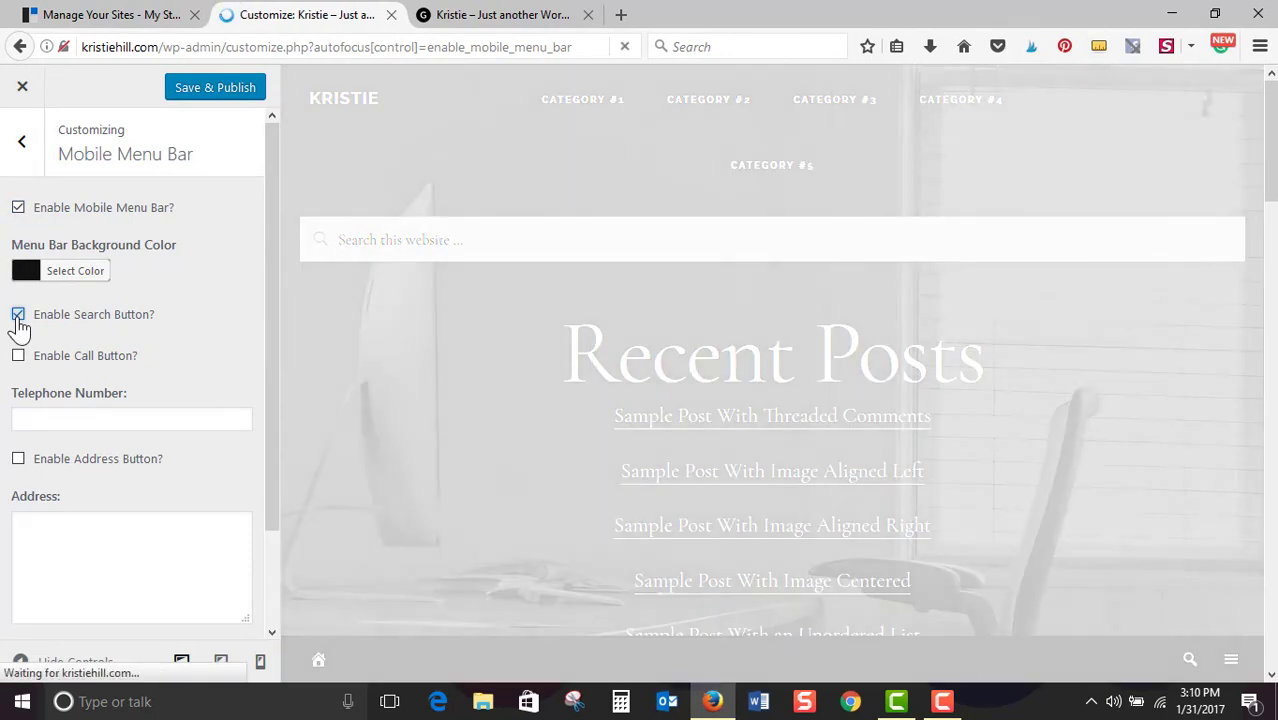
{"action": "left_click", "coordinate": [18, 315]}
Look over the remaining Mobile Menu Bar options and the site preview, and leave the customizer without saving
{"action": "scroll", "coordinate": [70, 415], "scroll_direction": "down", "scroll_amount": 1}
{"action": "scroll", "coordinate": [74, 422], "scroll_direction": "down", "scroll_amount": 2}
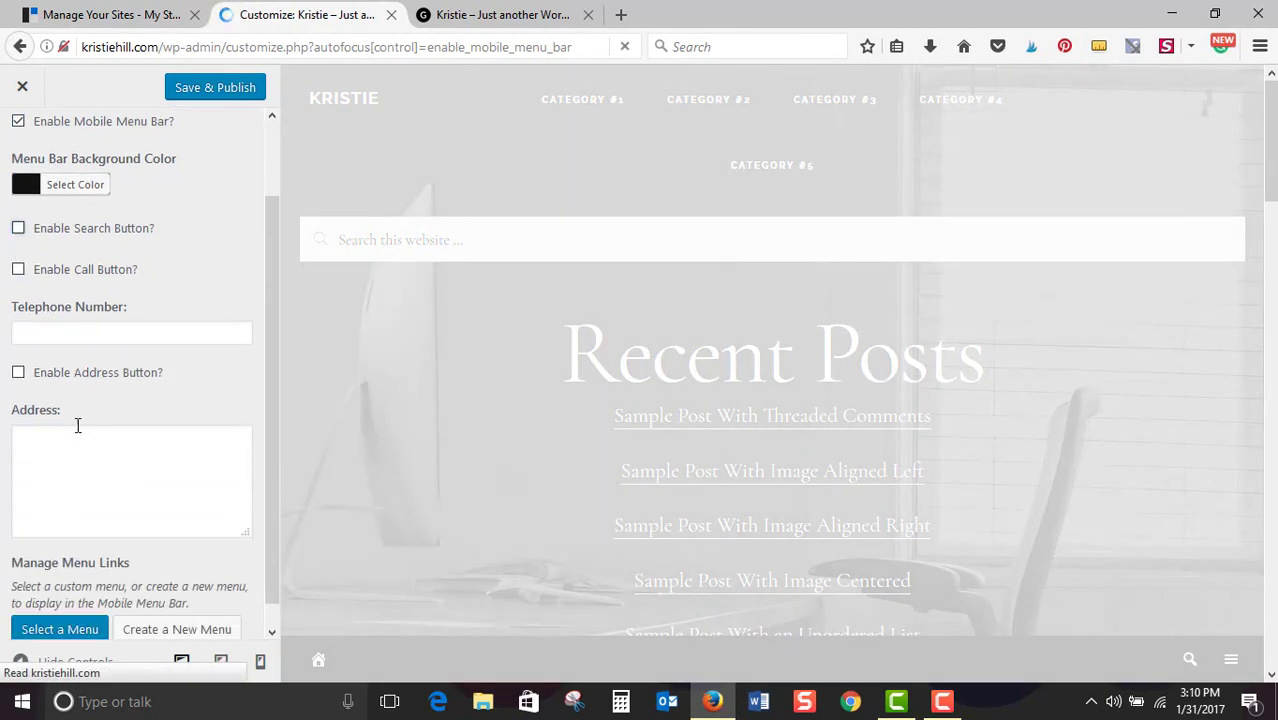
{"action": "scroll", "coordinate": [77, 422], "scroll_direction": "up", "scroll_amount": 3}
{"action": "scroll", "coordinate": [665, 351], "scroll_direction": "down", "scroll_amount": 5}
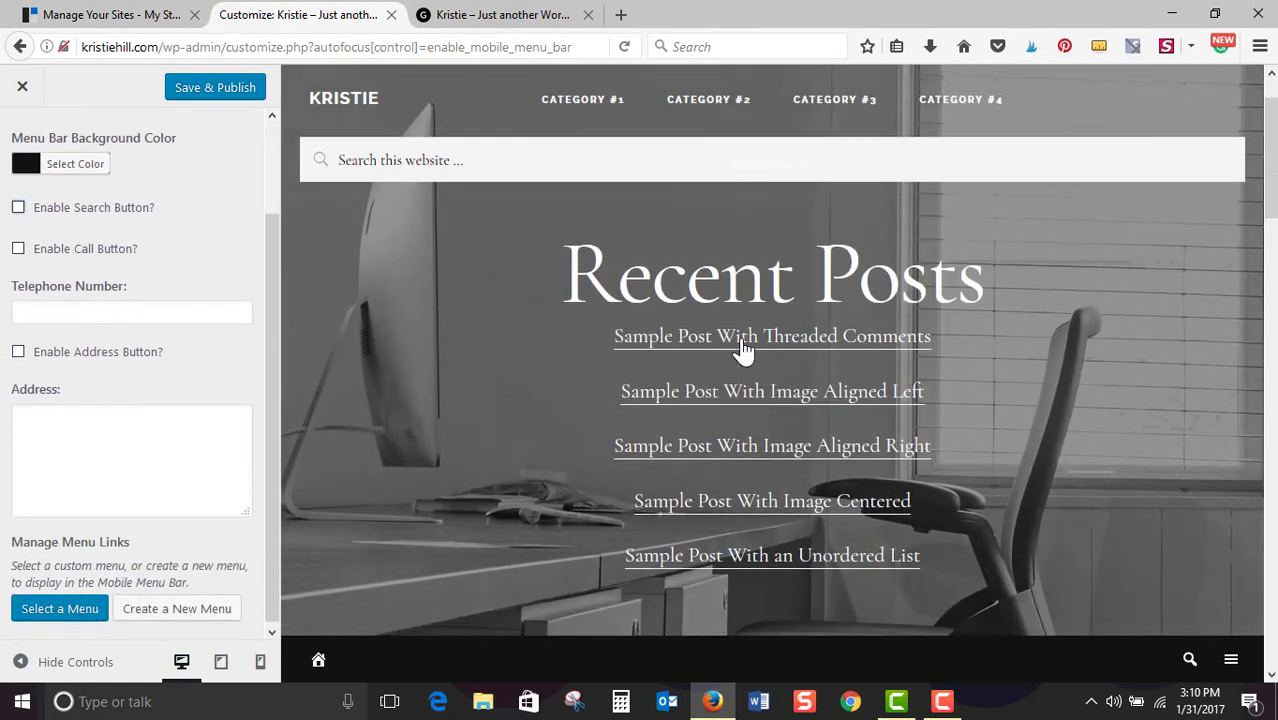
{"action": "scroll", "coordinate": [163, 265], "scroll_direction": "up", "scroll_amount": 3}
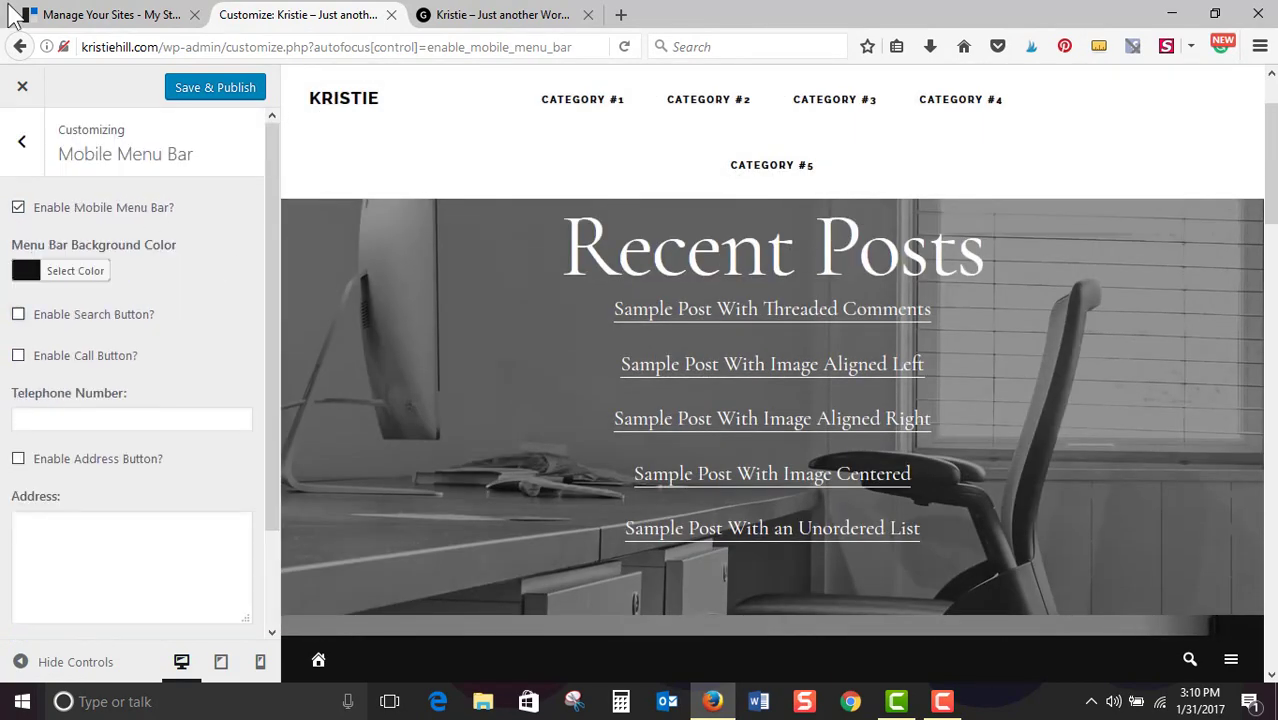
{"action": "left_click", "coordinate": [22, 86]}
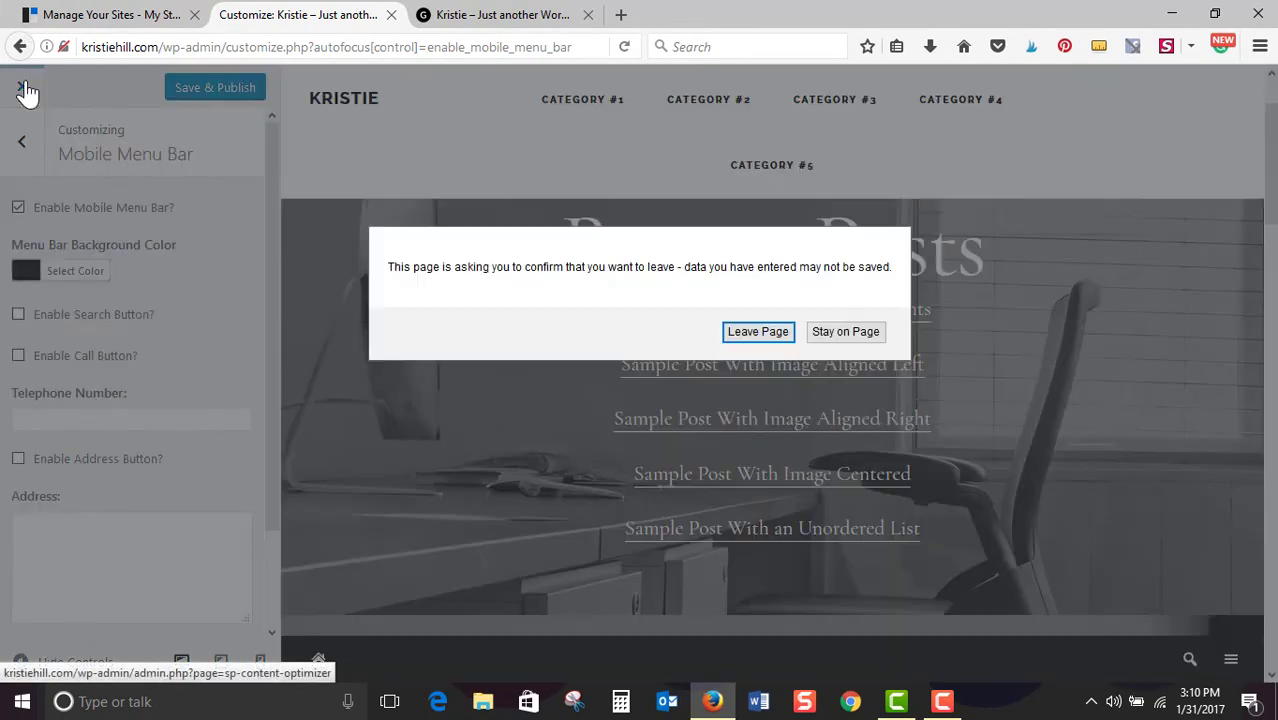
{"action": "left_click", "coordinate": [746, 332]}
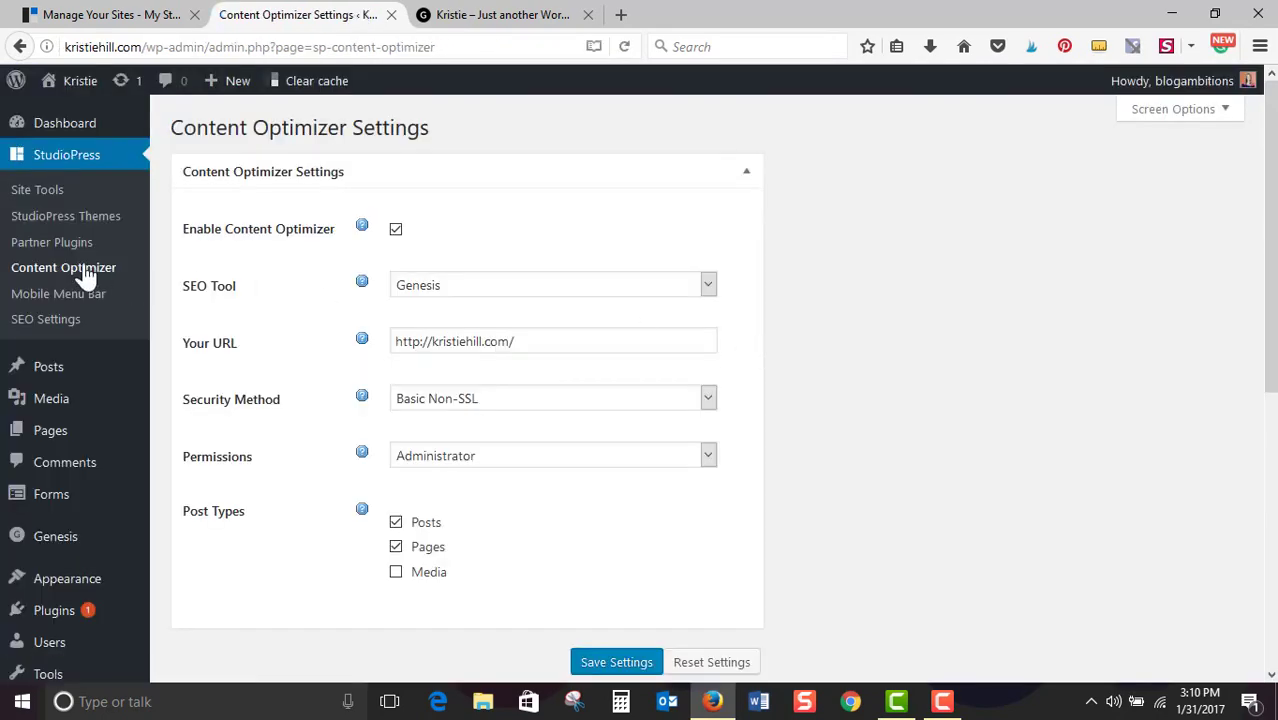
Open the Genesis SEO Settings and review the sitewide, homepage, document head and robots meta options
{"action": "left_click", "coordinate": [84, 323]}
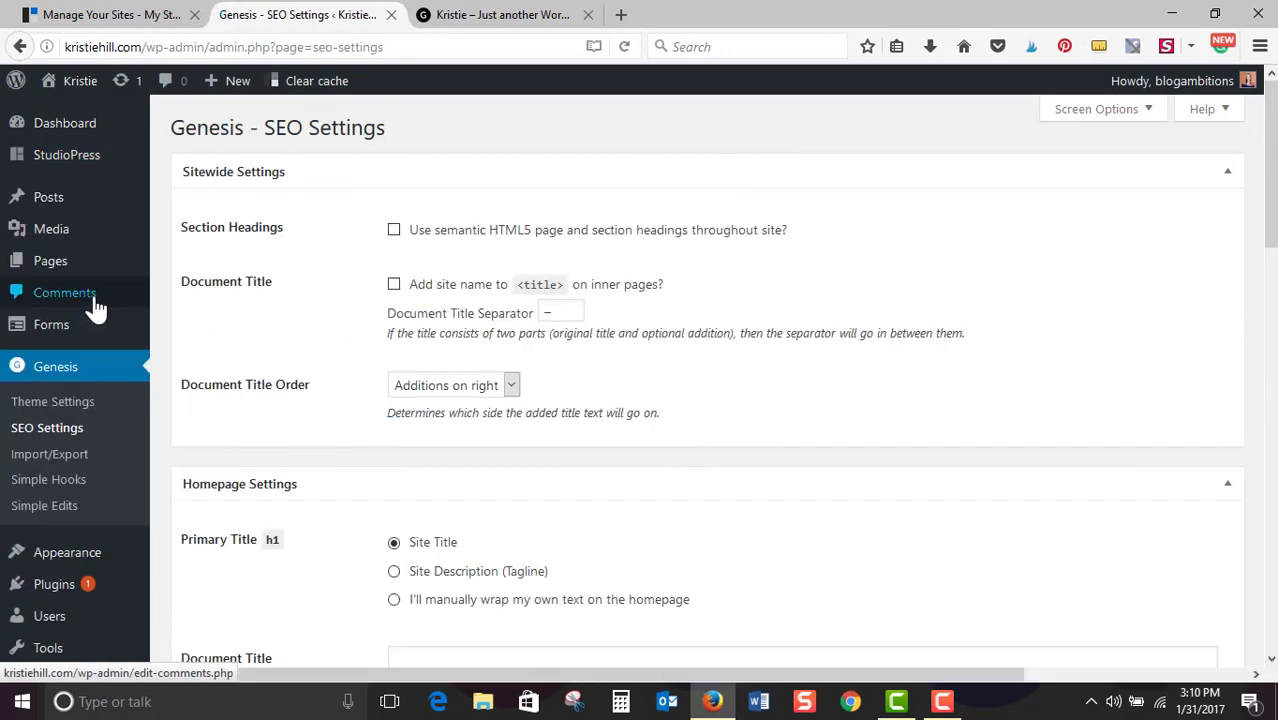
{"action": "mouse_move", "coordinate": [86, 157]}
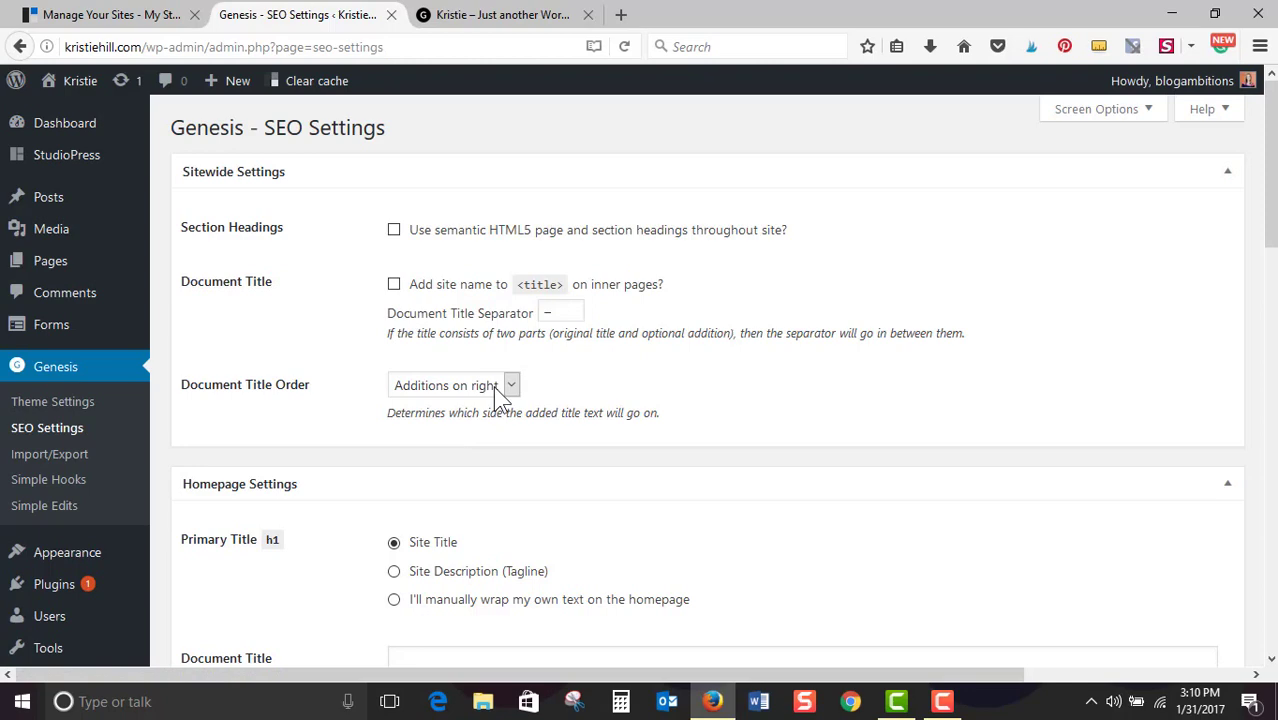
{"action": "scroll", "coordinate": [474, 349], "scroll_direction": "down", "scroll_amount": 2}
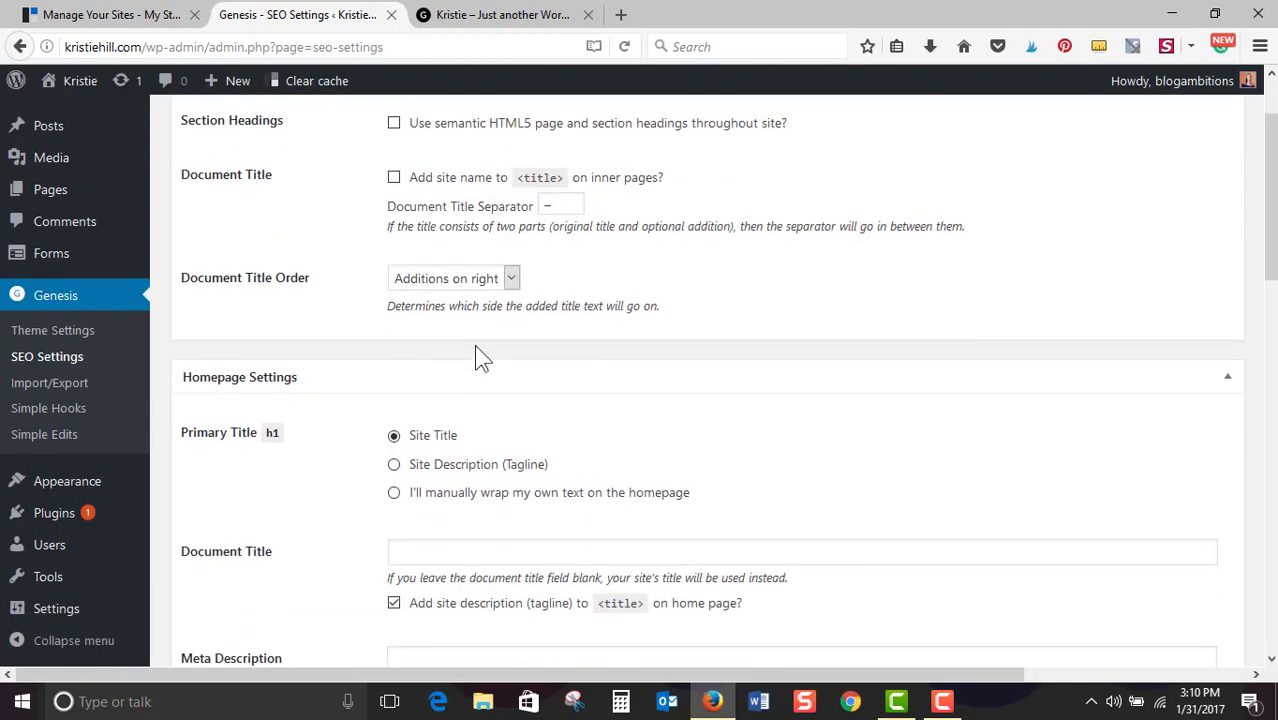
{"action": "scroll", "coordinate": [476, 352], "scroll_direction": "up", "scroll_amount": 2}
{"action": "scroll", "coordinate": [474, 345], "scroll_direction": "down", "scroll_amount": 8}
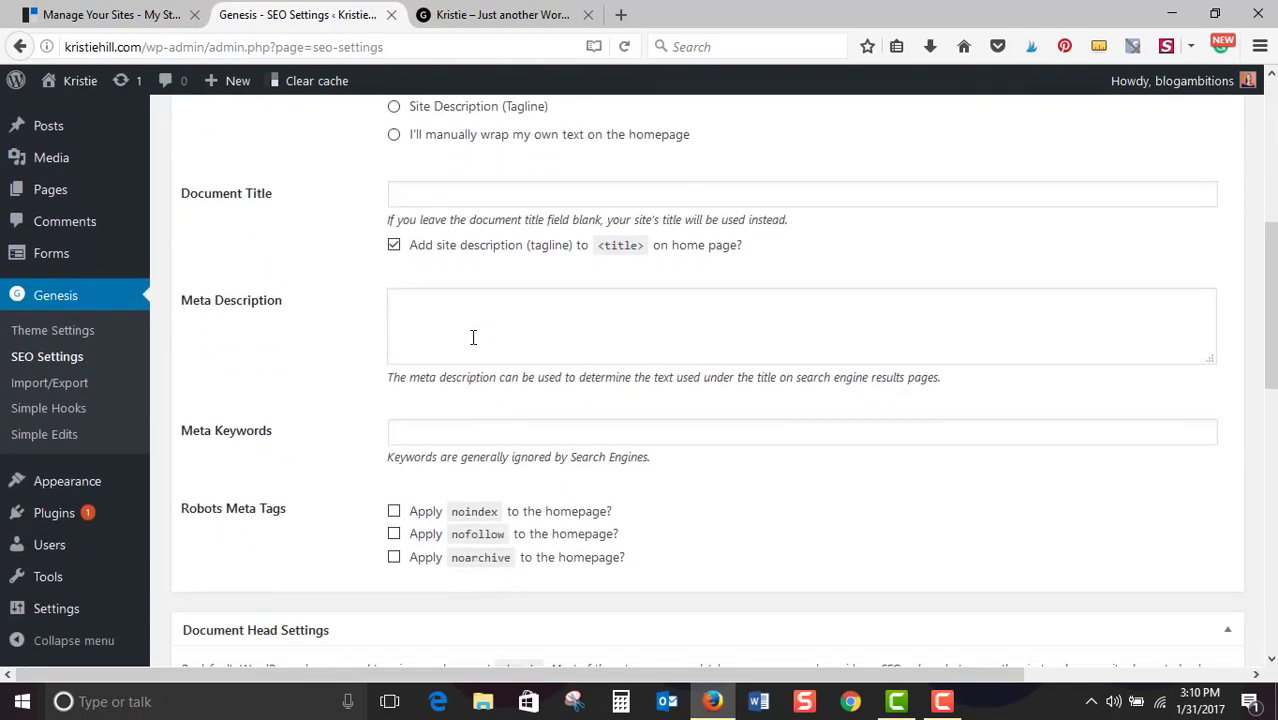
{"action": "scroll", "coordinate": [473, 337], "scroll_direction": "down", "scroll_amount": 5}
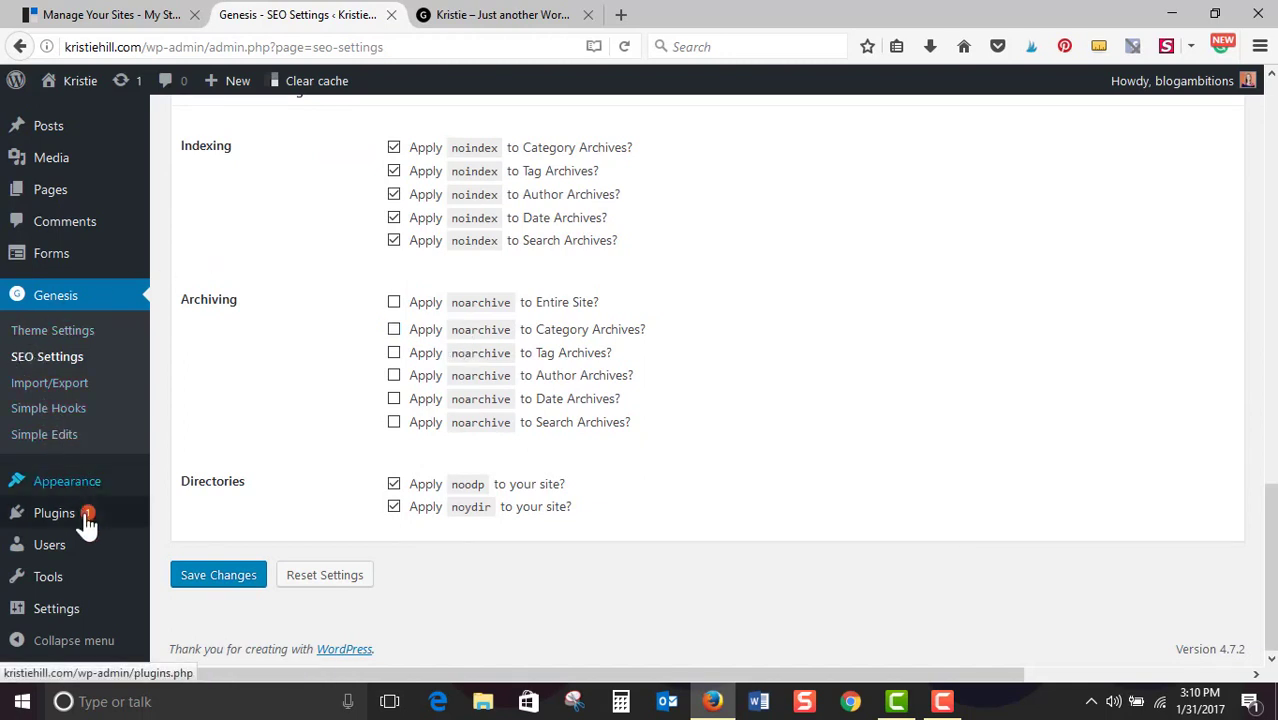
Open the installed plugins list and review which plugins come with the site
{"action": "mouse_move", "coordinate": [88, 524]}
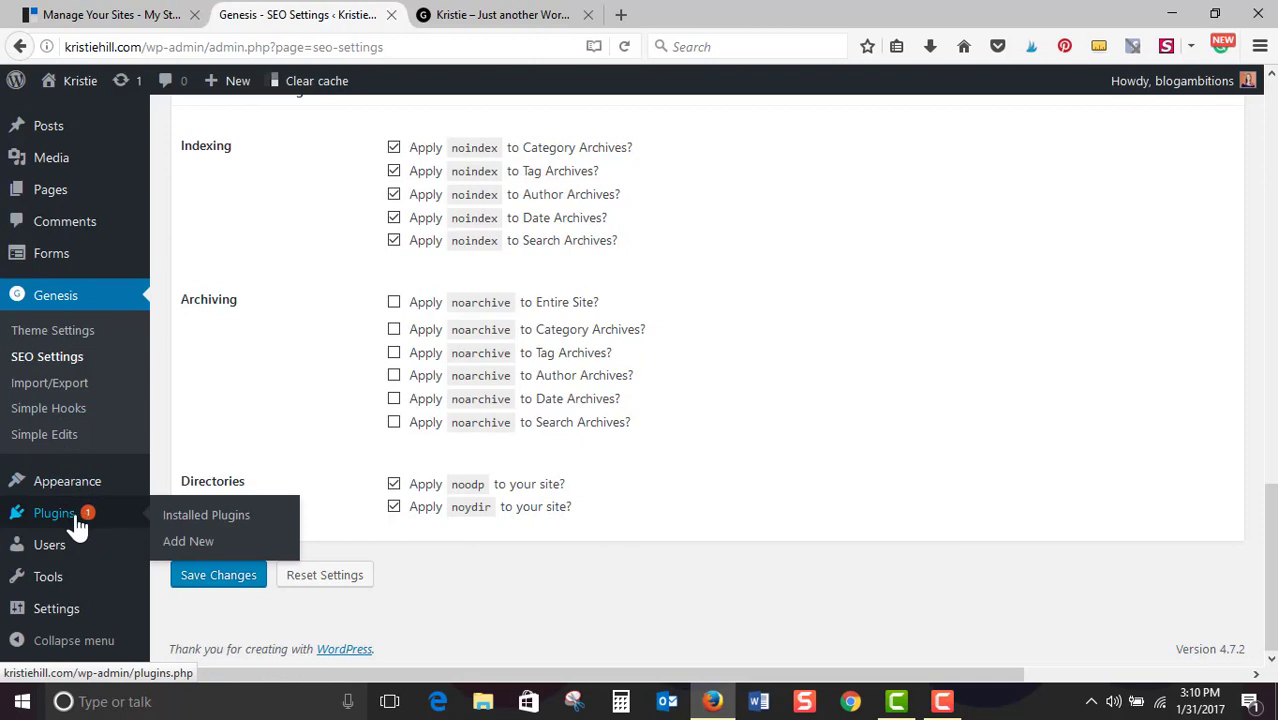
{"action": "left_click", "coordinate": [78, 527]}
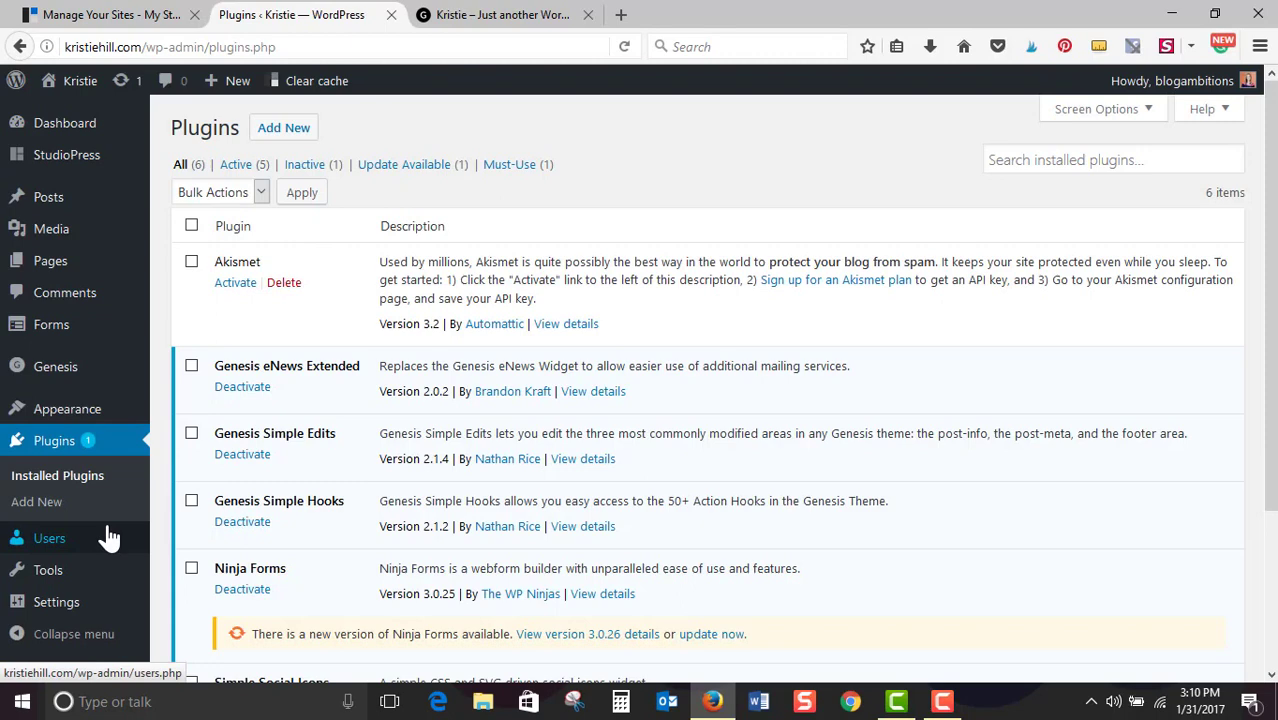
{"action": "scroll", "coordinate": [385, 420], "scroll_direction": "down", "scroll_amount": 3}
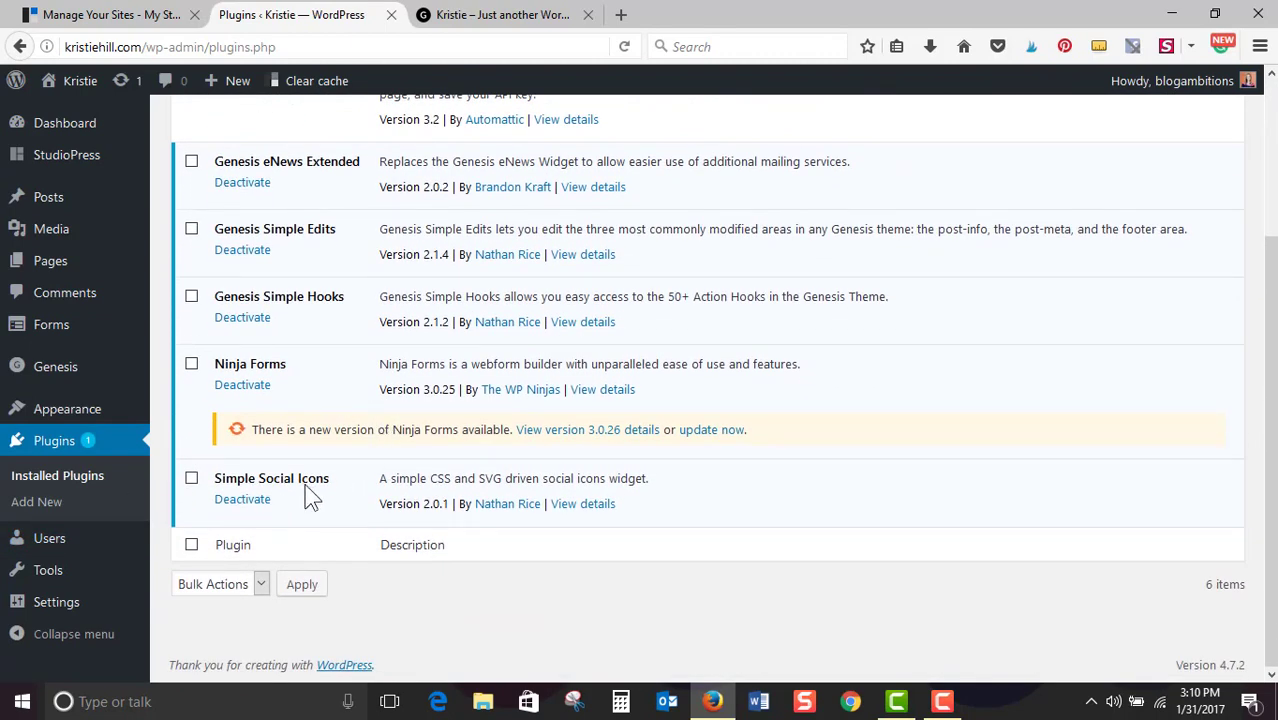
{"action": "scroll", "coordinate": [296, 497], "scroll_direction": "up", "scroll_amount": 3}
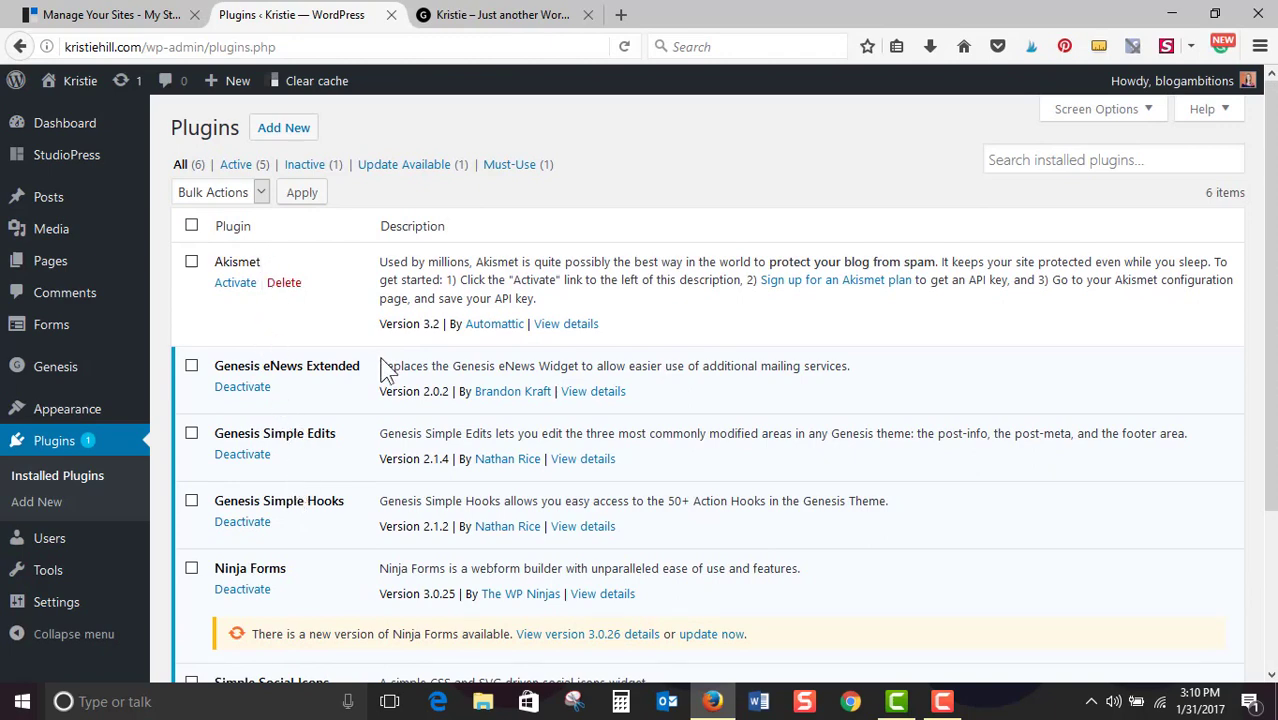
{"action": "scroll", "coordinate": [386, 370], "scroll_direction": "down", "scroll_amount": 2}
{"action": "scroll", "coordinate": [340, 365], "scroll_direction": "down", "scroll_amount": 2}
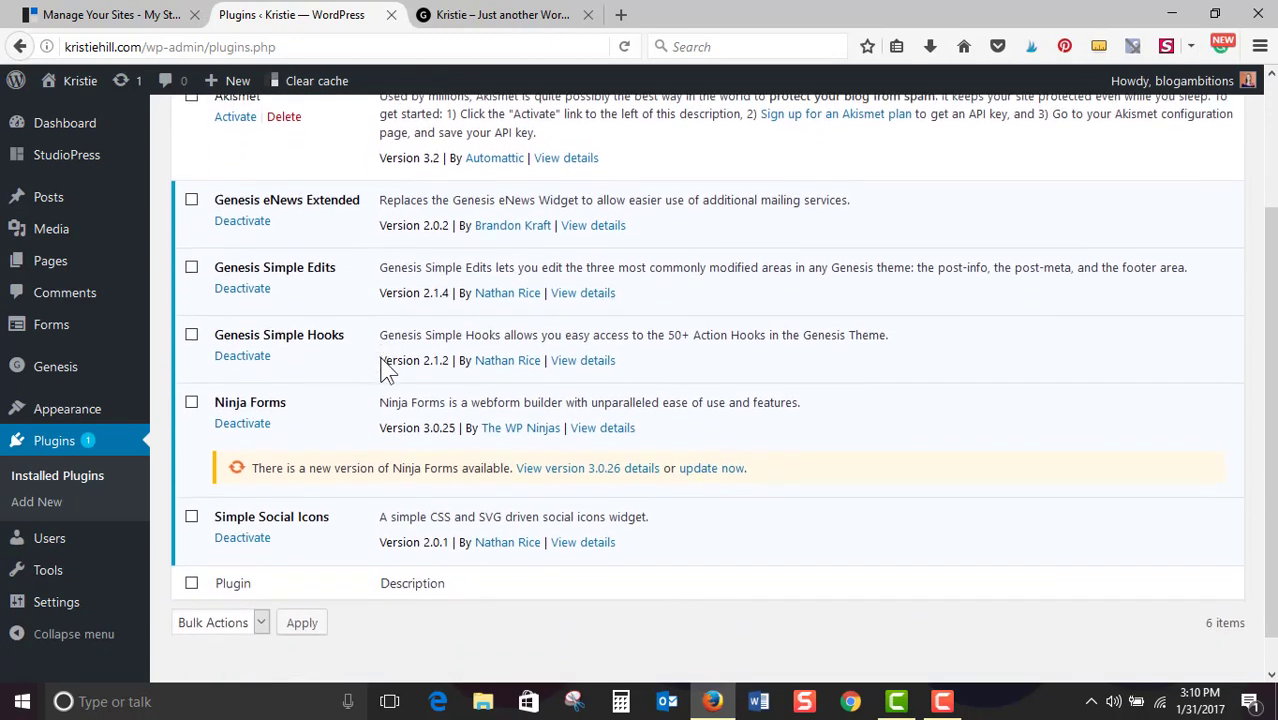
{"action": "mouse_move", "coordinate": [80, 603]}
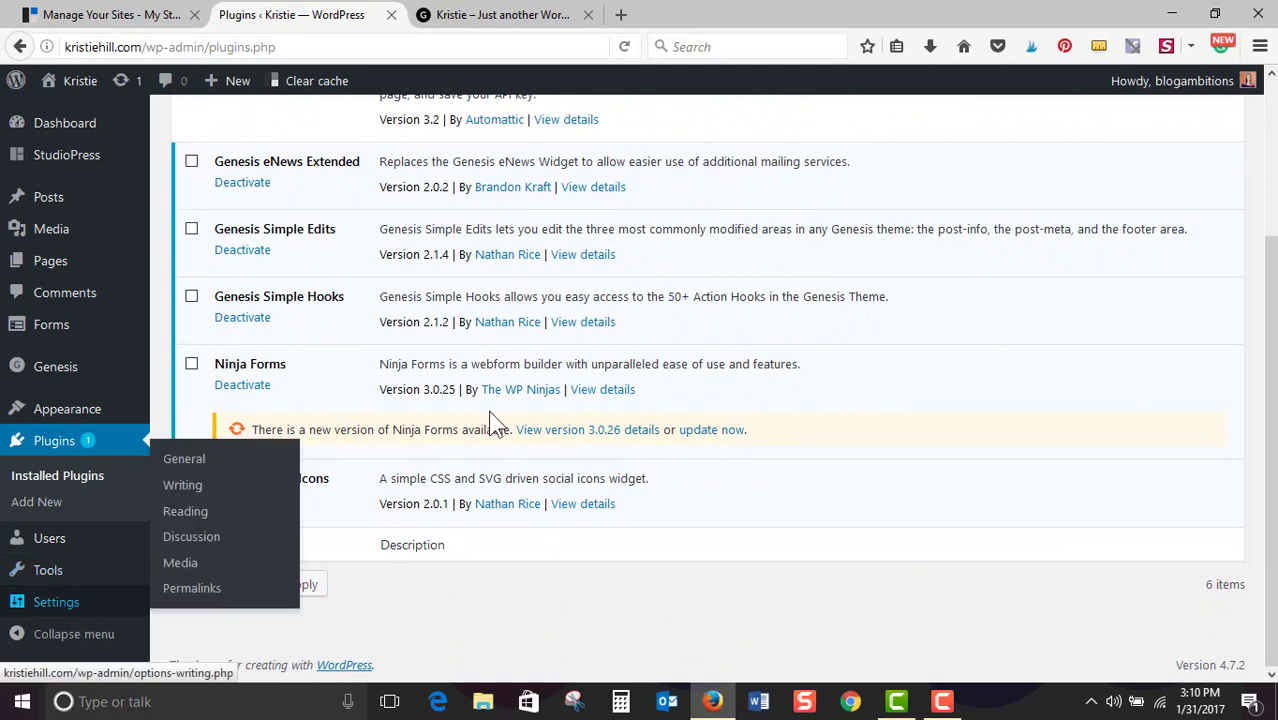
{"action": "scroll", "coordinate": [488, 405], "scroll_direction": "up", "scroll_amount": 4}
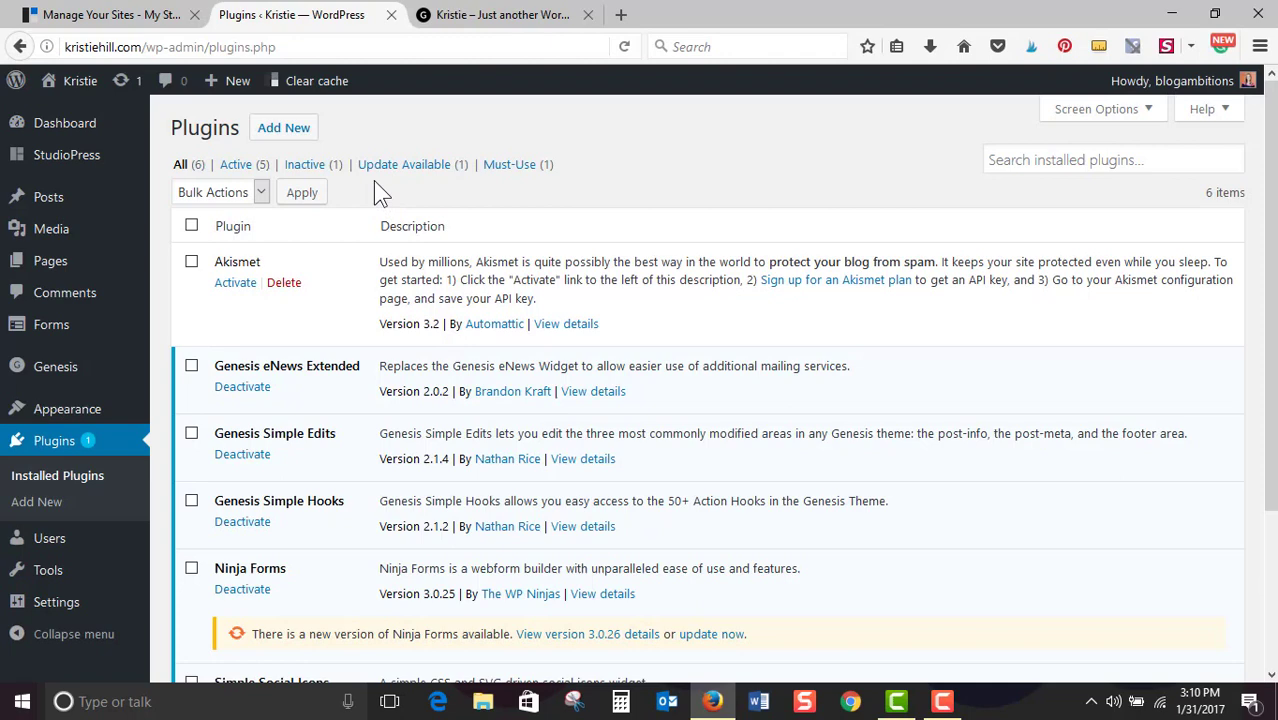
Check My Sites and the Software Monitor's theme and plugin snapshot options, and view the site's customized front page
{"action": "left_click", "coordinate": [165, 15]}
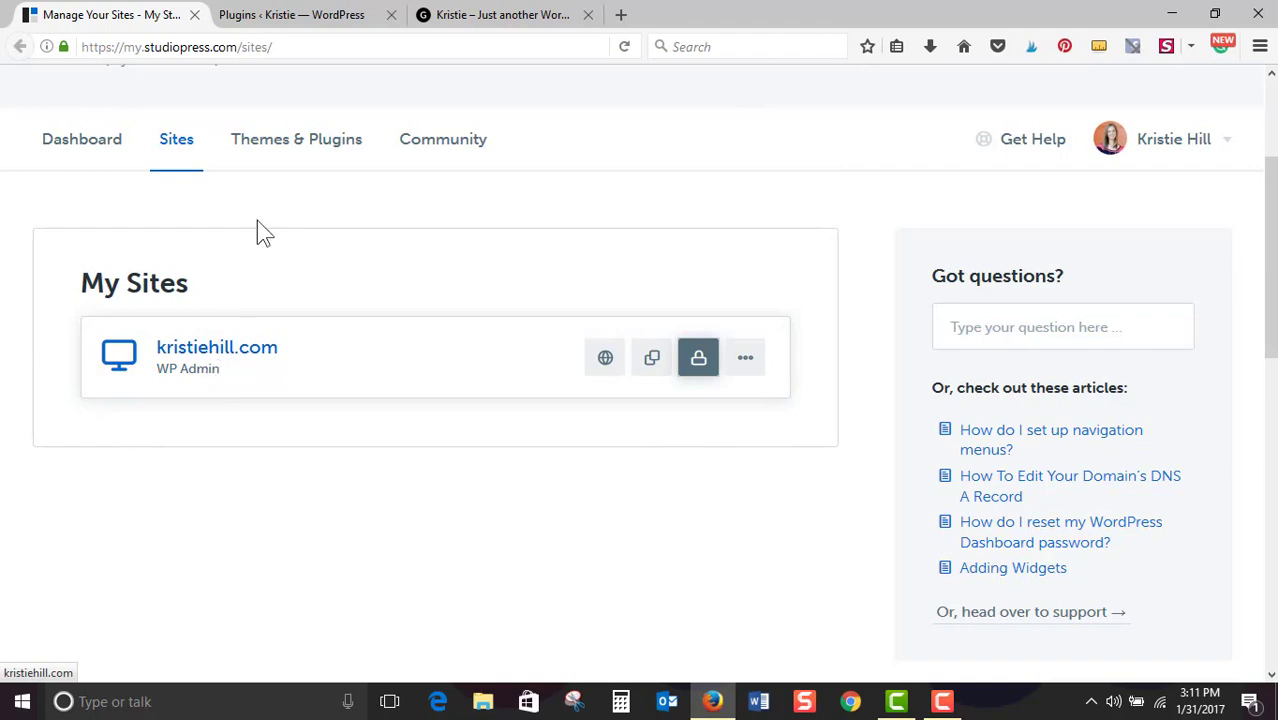
{"action": "left_click", "coordinate": [296, 14]}
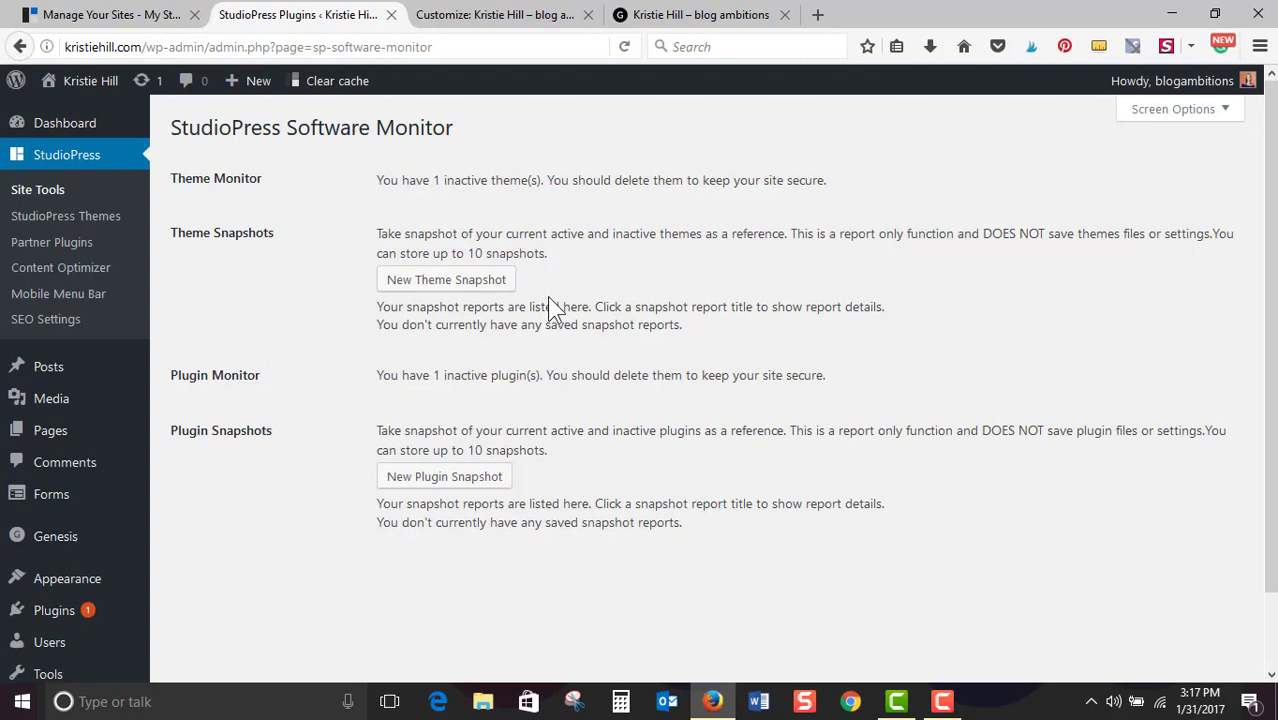
{"action": "scroll", "coordinate": [342, 400], "scroll_direction": "down", "scroll_amount": 2}
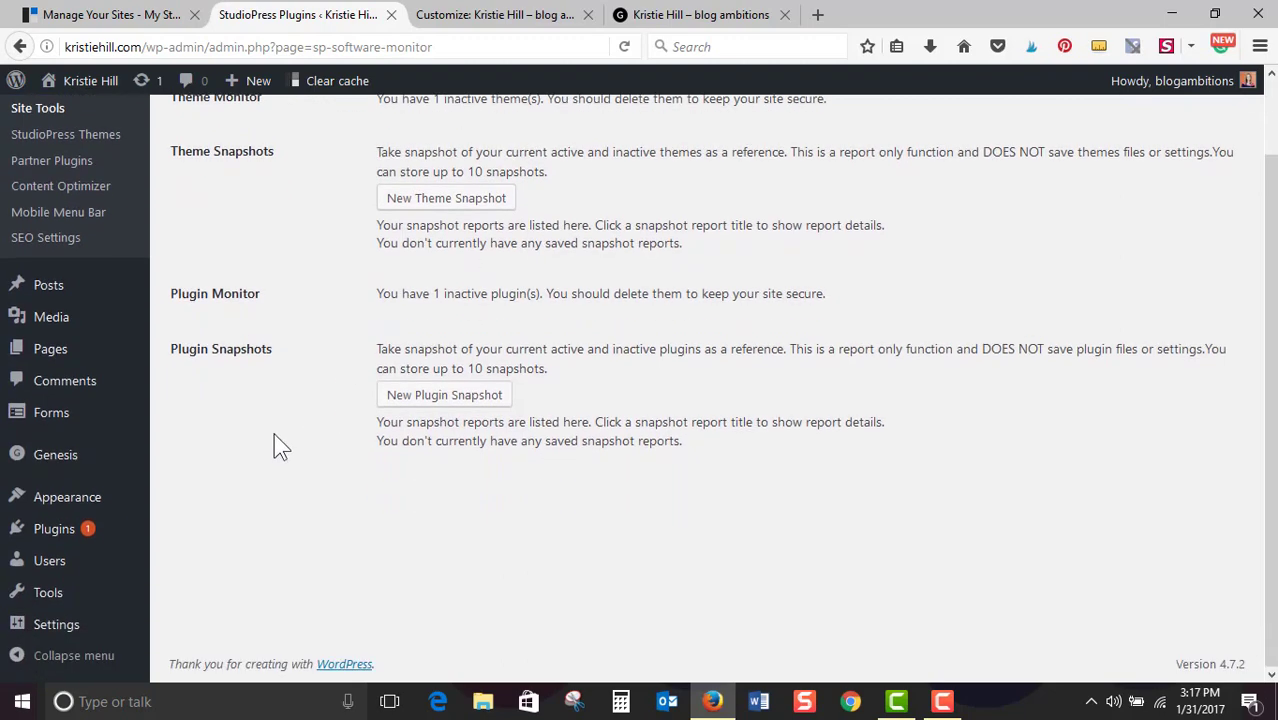
{"action": "mouse_move", "coordinate": [112, 510]}
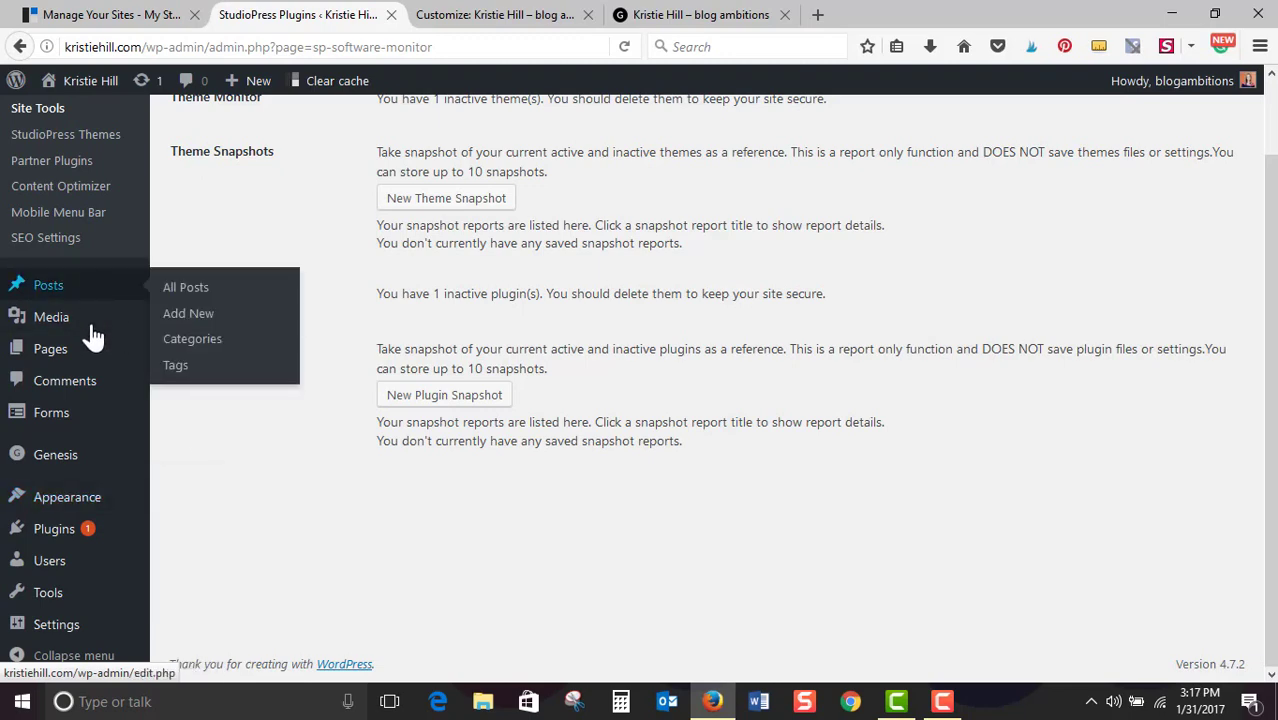
{"action": "mouse_move", "coordinate": [93, 358]}
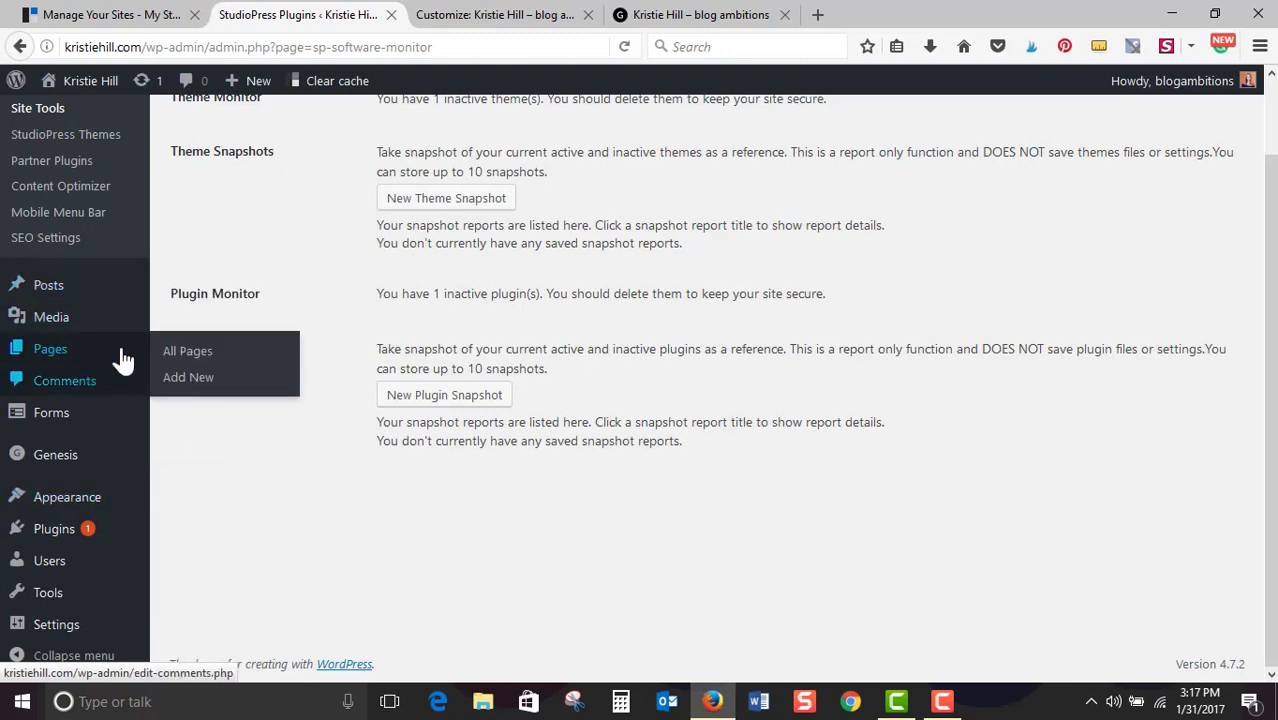
{"action": "left_click", "coordinate": [676, 13]}
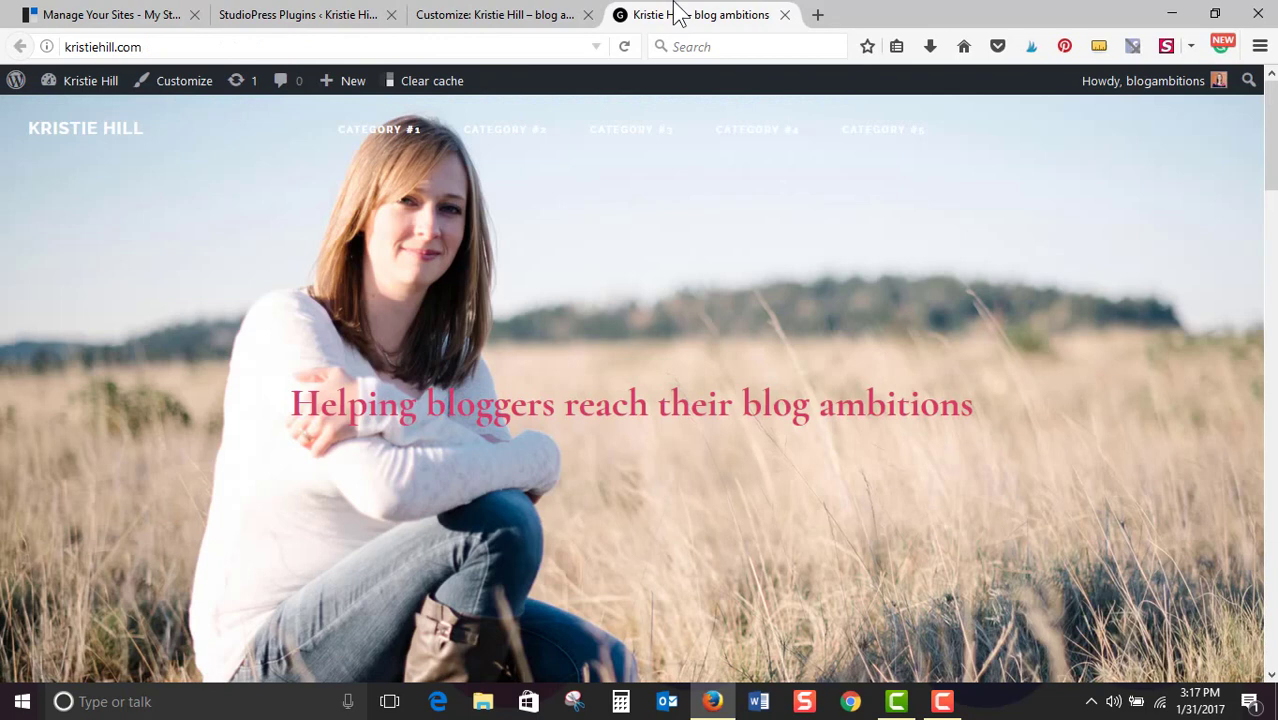